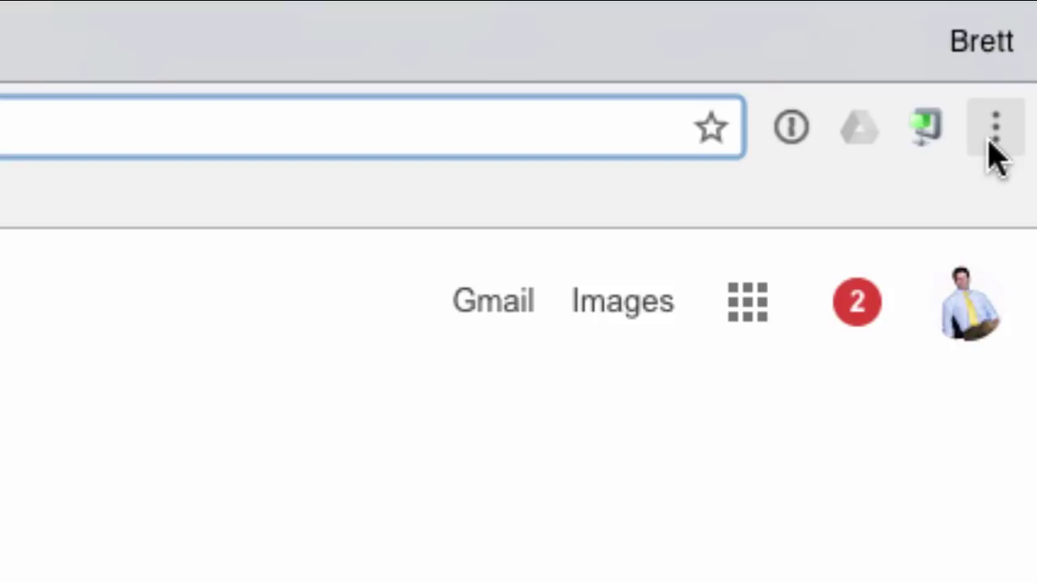
# - Open a new incognito window and close it again
pyautogui.click(992, 137)
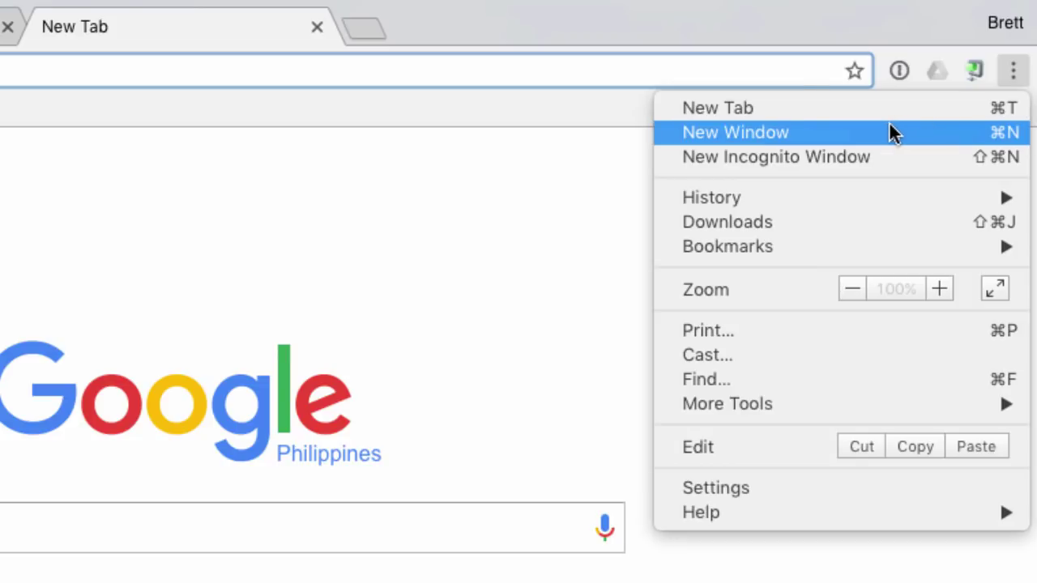
pyautogui.click(830, 159)
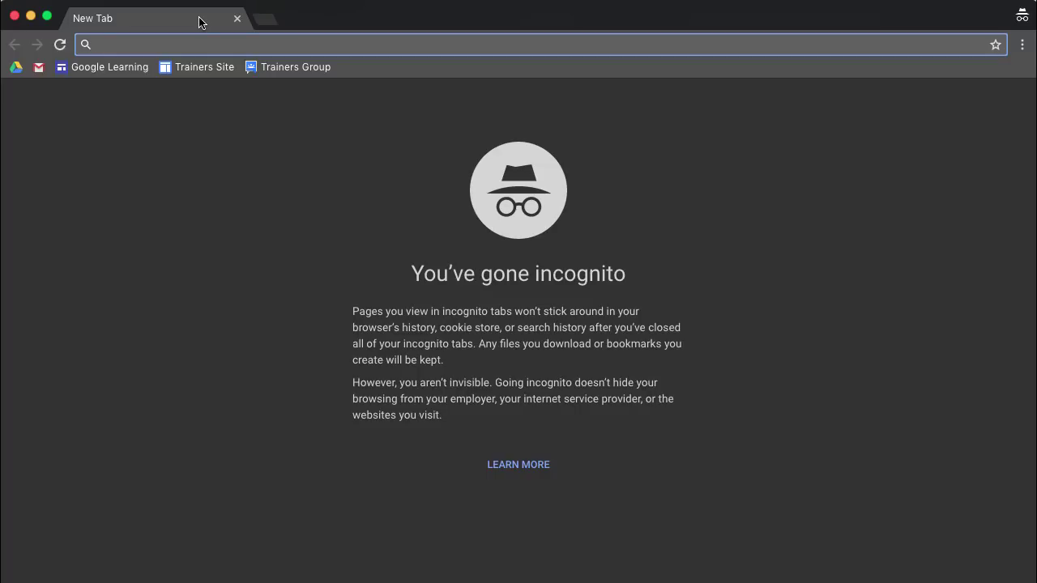
pyautogui.click(14, 18)
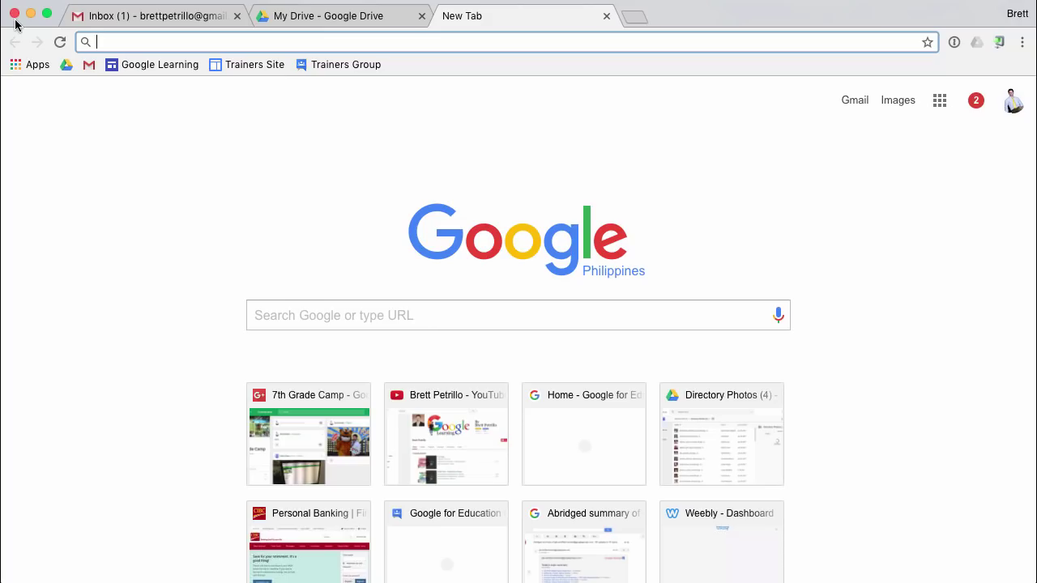
# - Open the browser's Settings page
pyautogui.click(1022, 42)
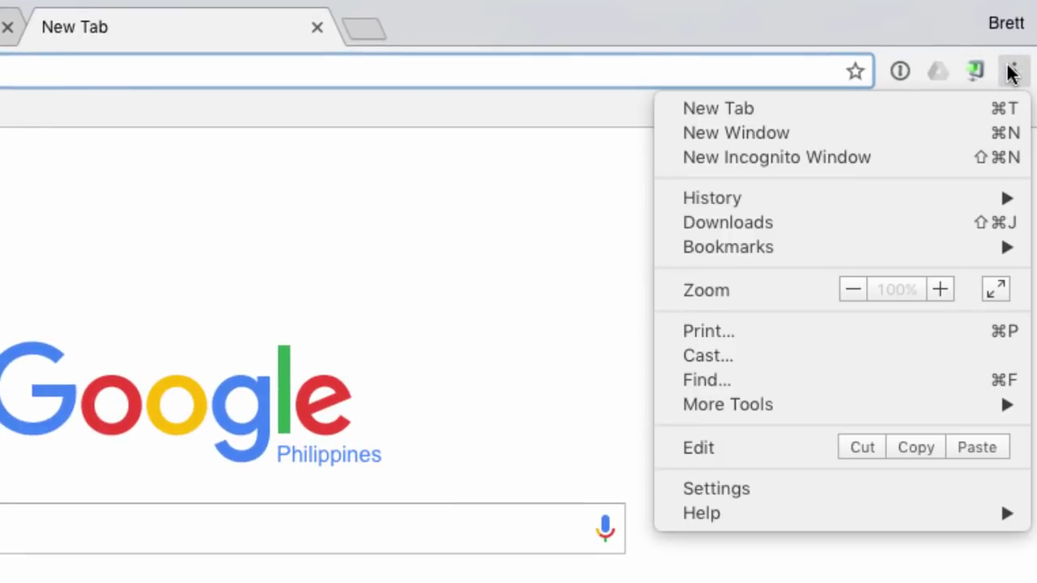
pyautogui.moveTo(777, 200)
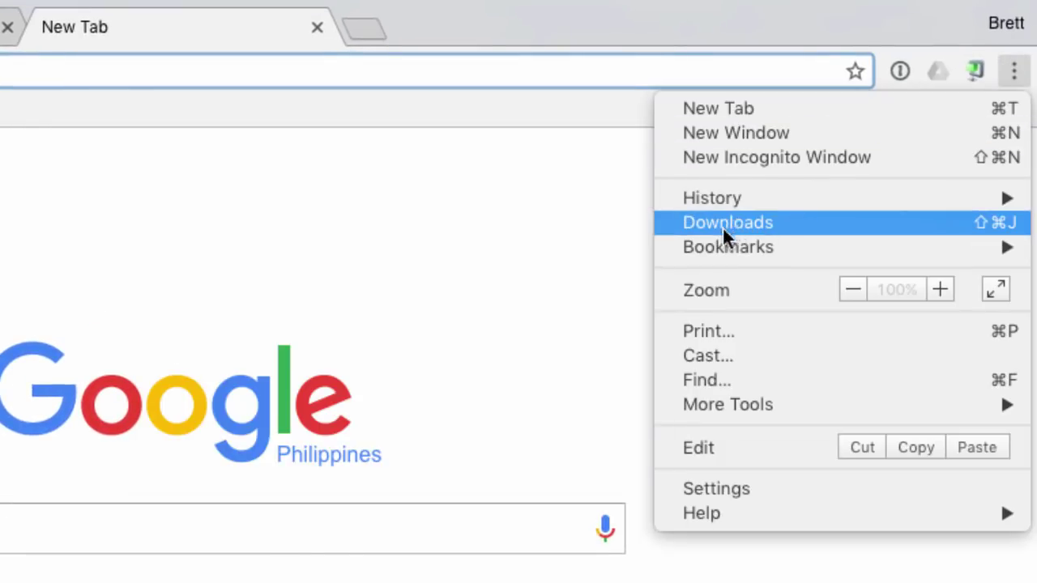
pyautogui.moveTo(705, 248)
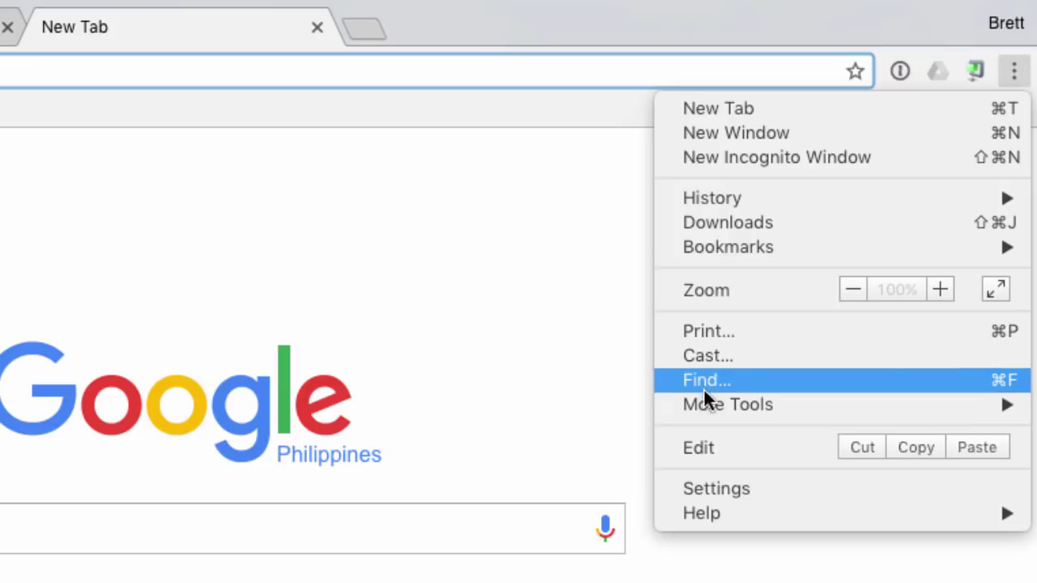
pyautogui.moveTo(704, 395)
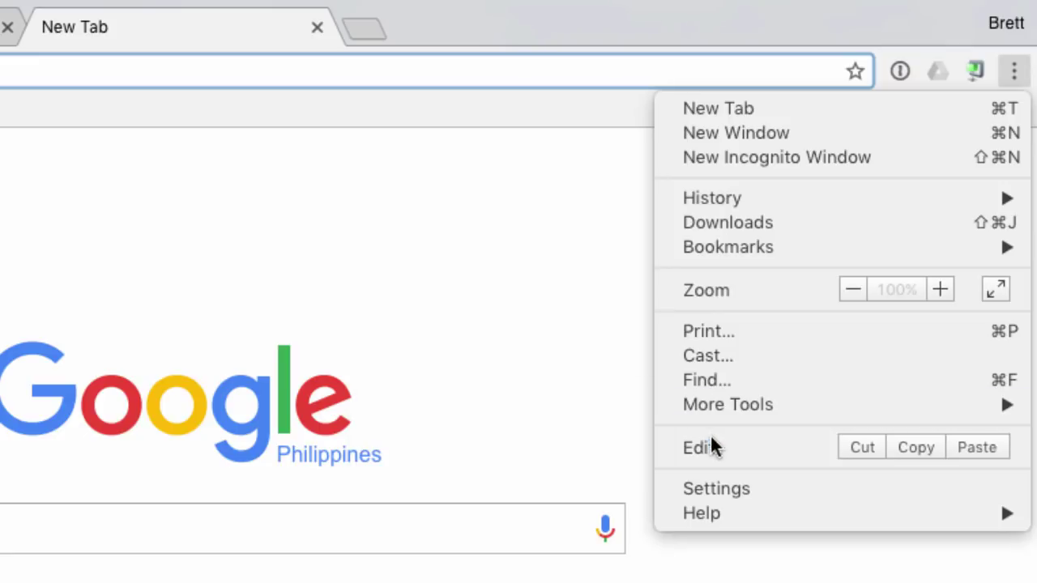
pyautogui.click(705, 487)
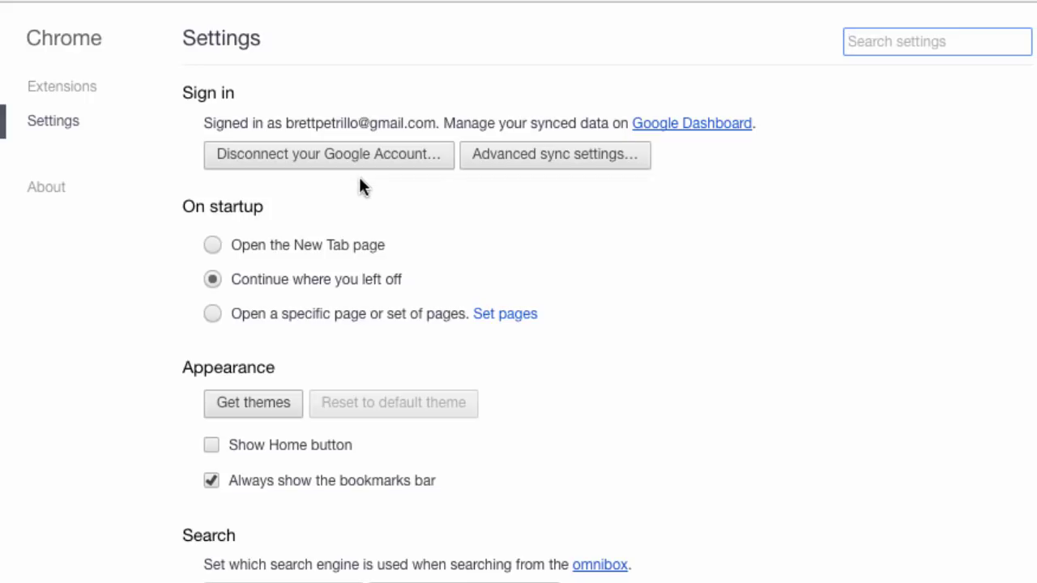
# - Examine the advanced sync settings and the sync mode choices, keep Sync everything, and close the dialog
pyautogui.click(541, 161)
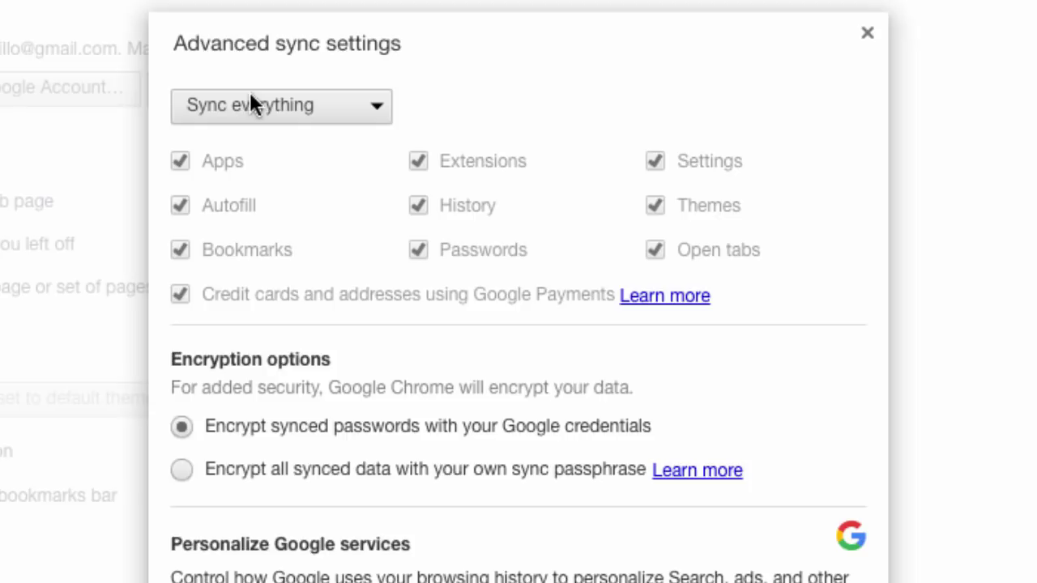
pyautogui.click(377, 116)
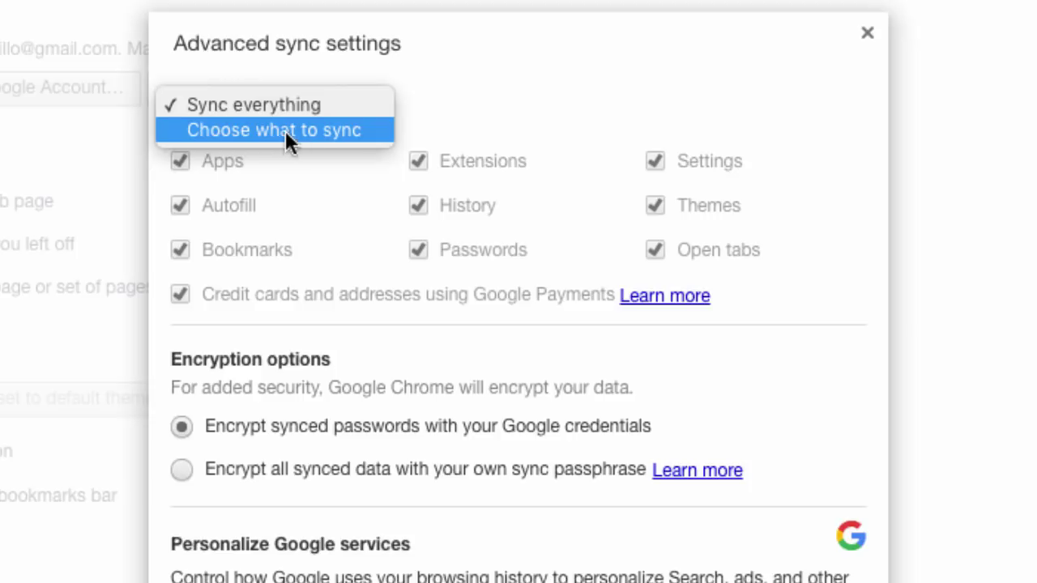
pyautogui.click(325, 104)
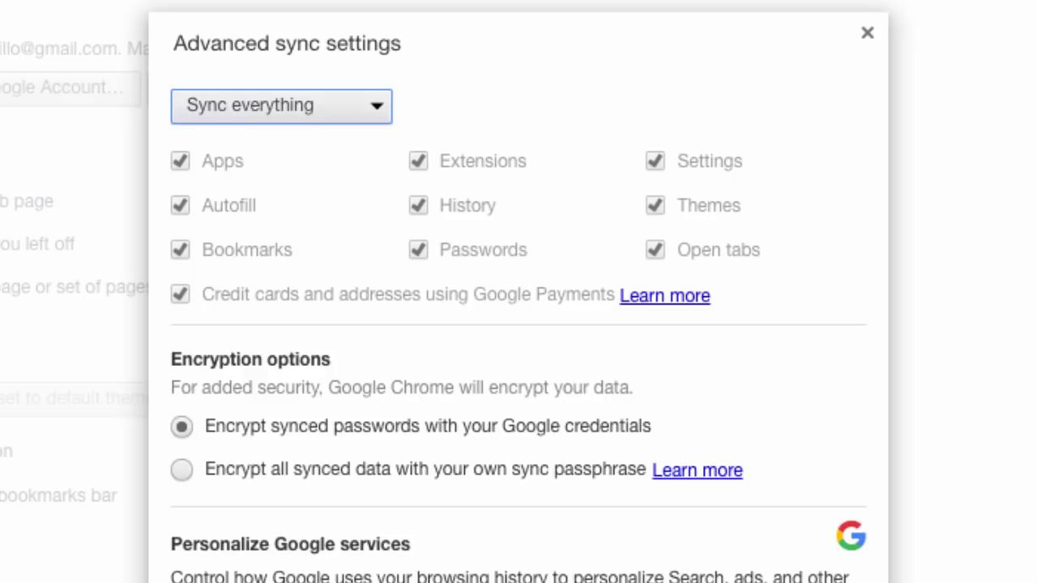
pyautogui.press('Escape')
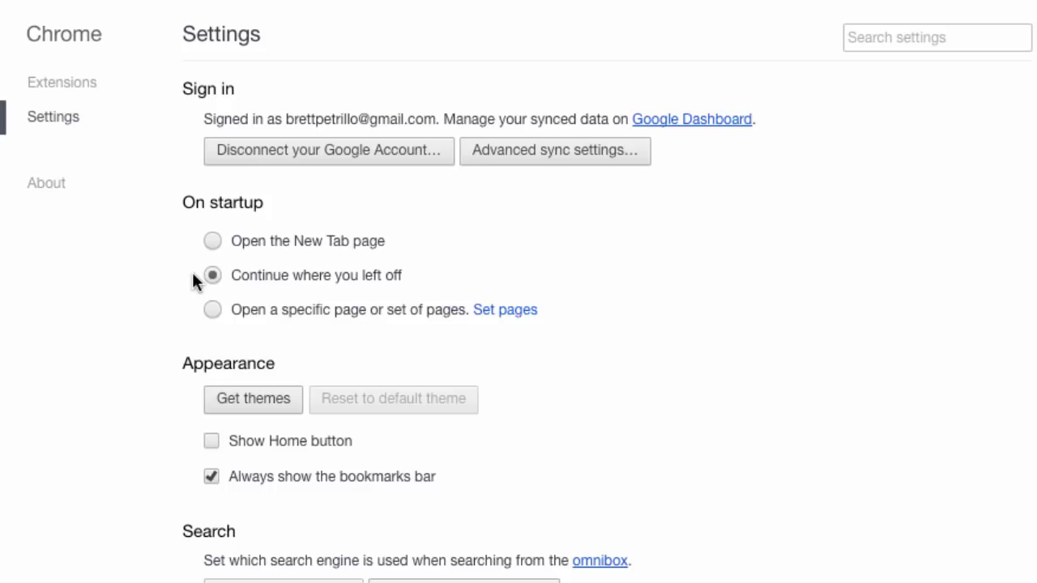
# - View the Chrome Web Store themes gallery from the Appearance settings and return to the Settings page
pyautogui.scroll(-5, 192, 272)
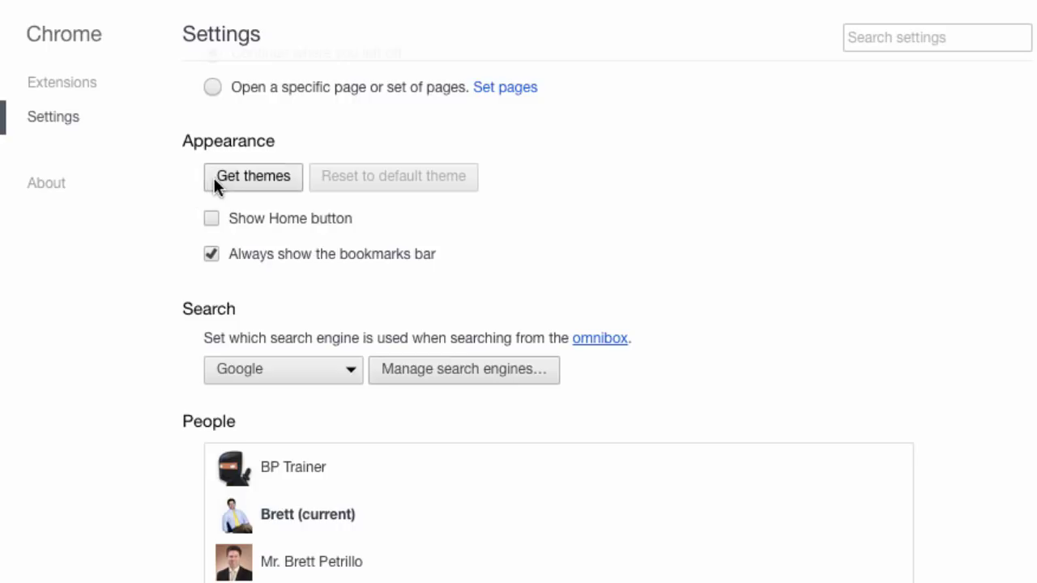
pyautogui.click(275, 180)
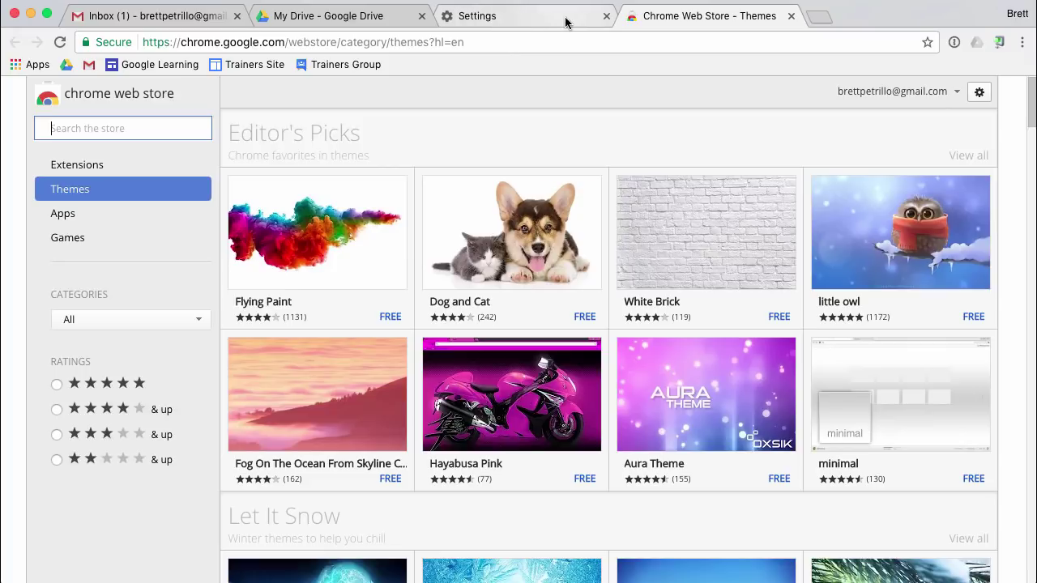
pyautogui.click(531, 18)
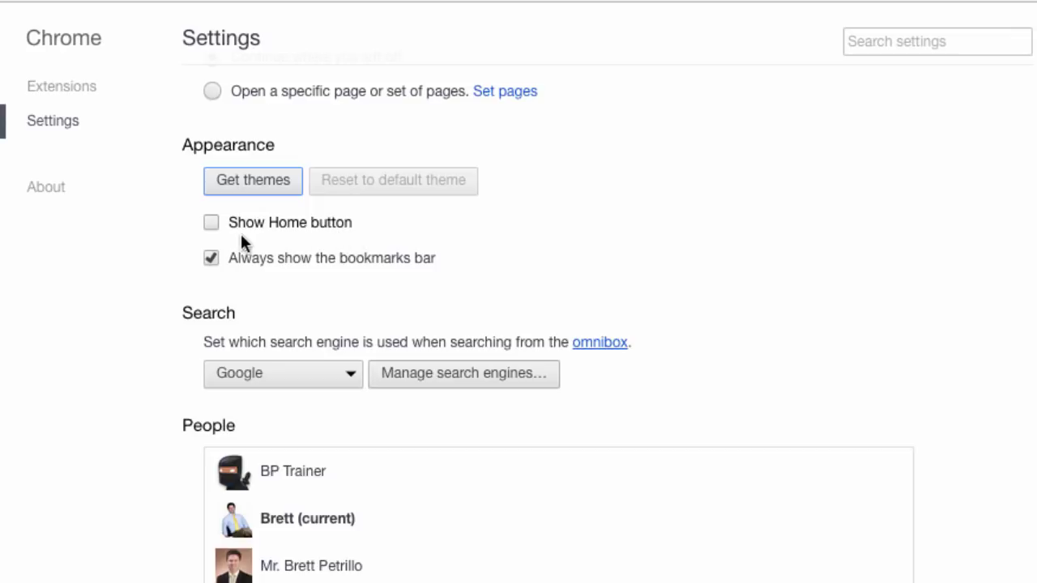
# - Enable the Show Home button option in the Appearance settings
pyautogui.click(211, 222)
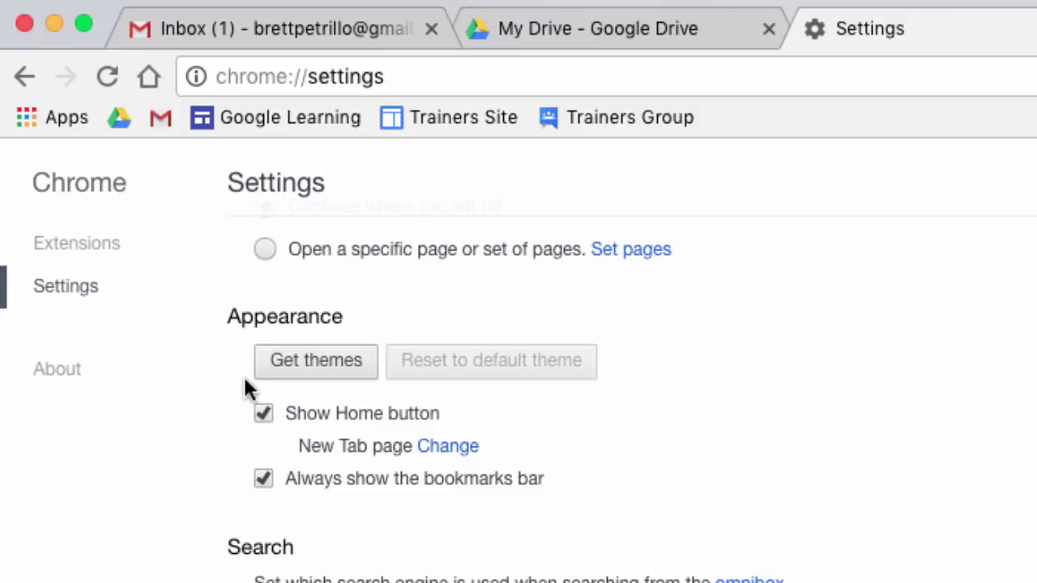
pyautogui.click(263, 413)
pyautogui.click(263, 413)
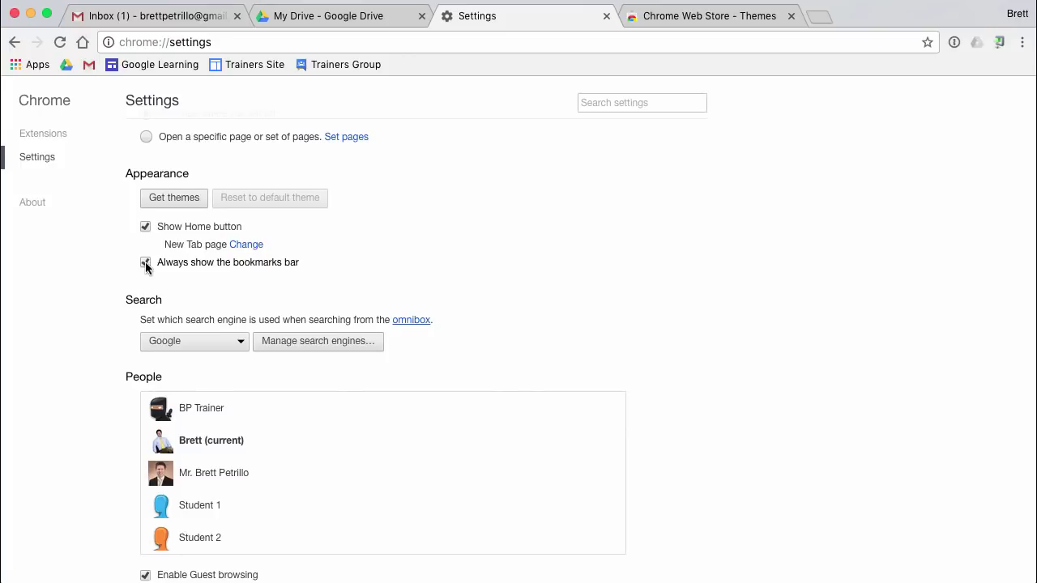
# - Hide the bookmarks bar and show it again using its Appearance setting
pyautogui.click(187, 267)
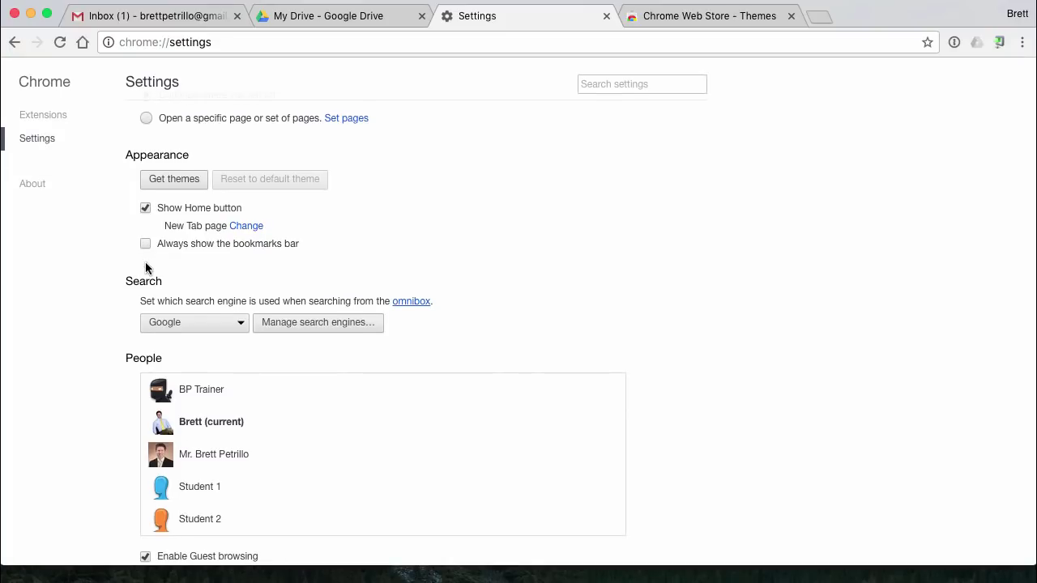
pyautogui.click(145, 245)
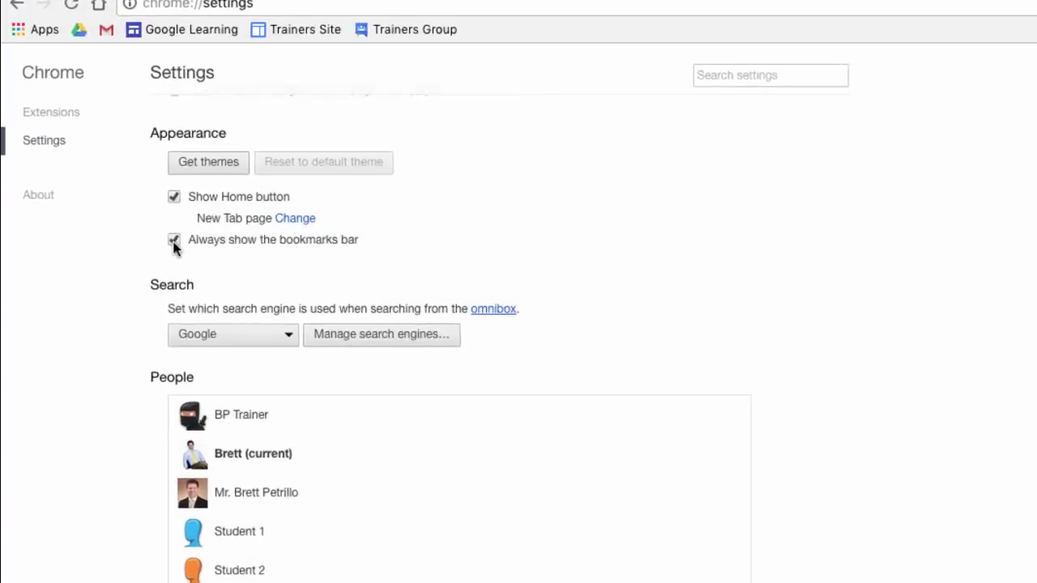
# - Review the available default search engines in the Search settings without changing the selection
pyautogui.scroll(-1, 210, 243)
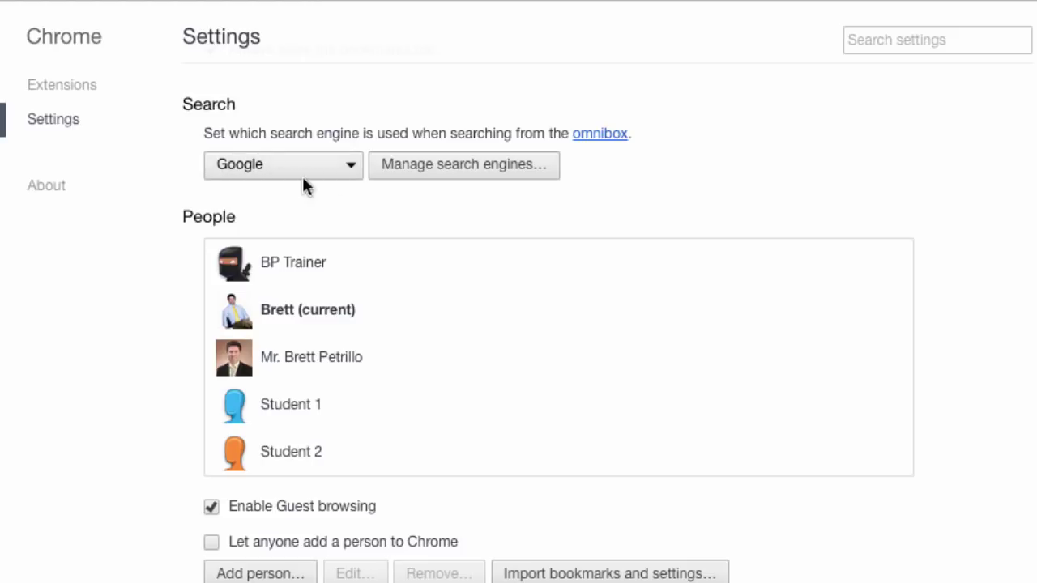
pyautogui.click(352, 166)
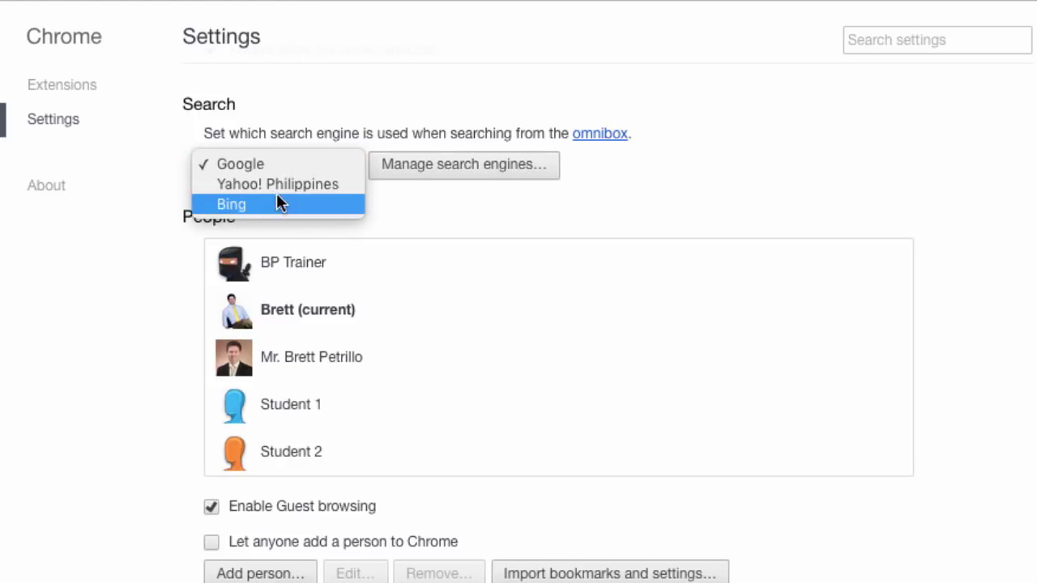
pyautogui.click(166, 197)
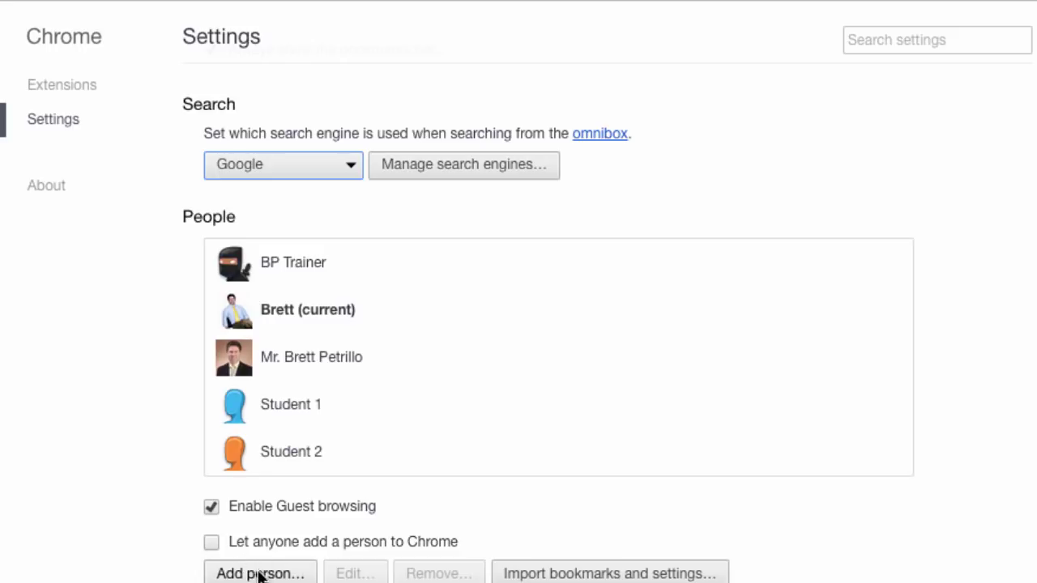
# - Show the advanced settings and go to the Privacy section
pyautogui.scroll(-4, 273, 527)
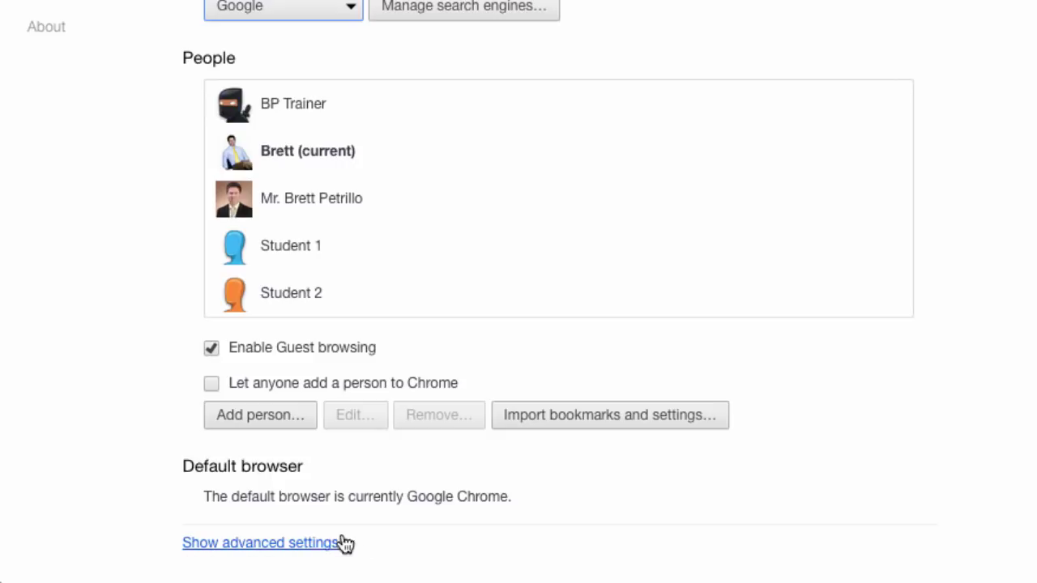
pyautogui.click(300, 544)
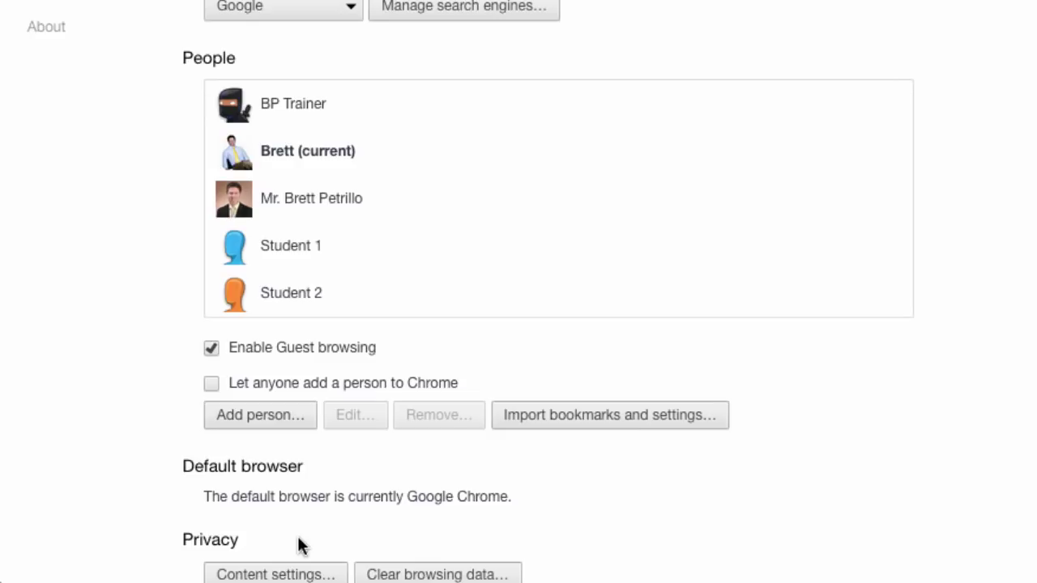
pyautogui.scroll(-5, 299, 544)
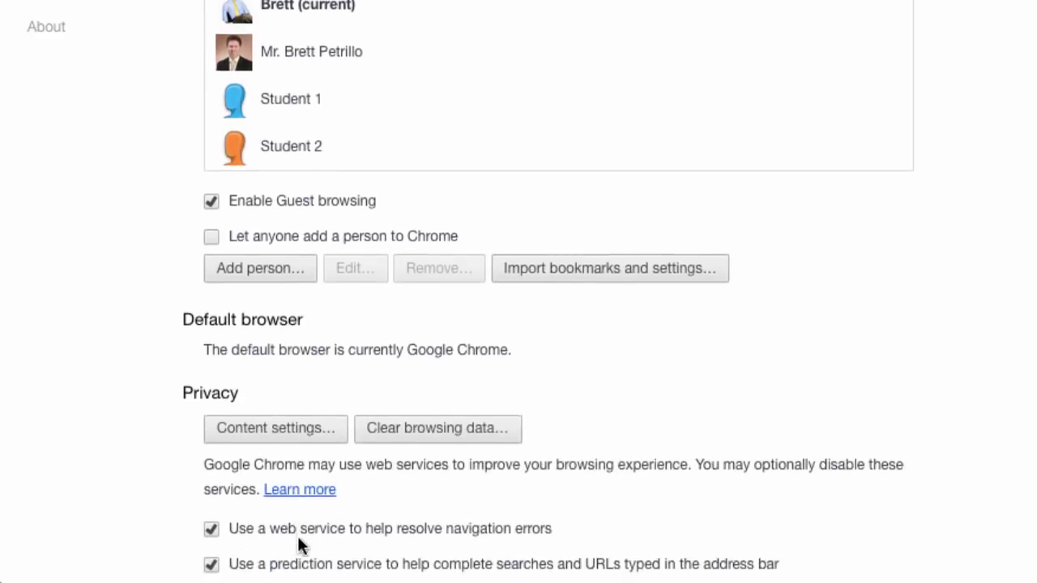
pyautogui.scroll(-2, 543, 324)
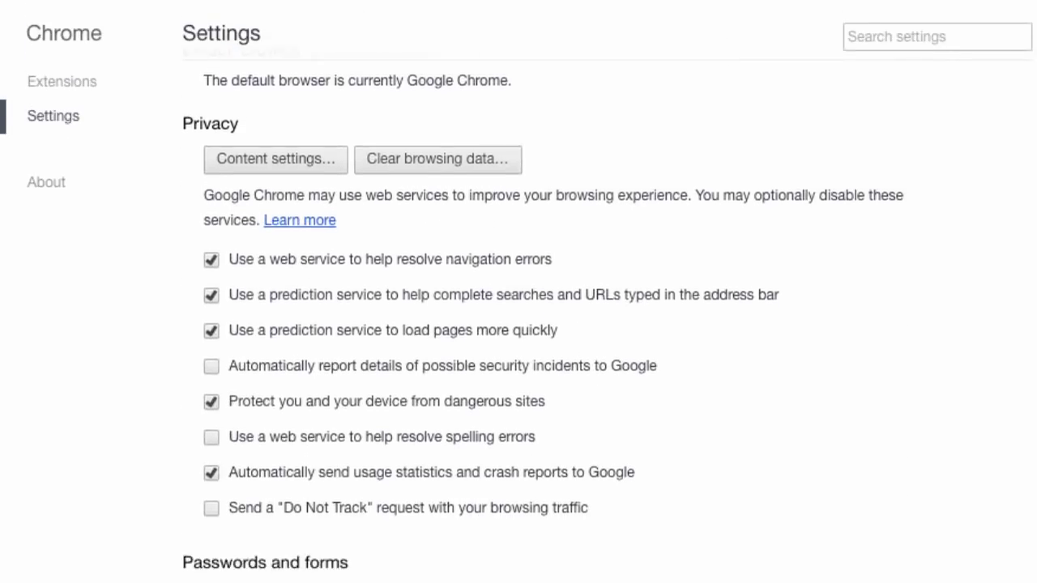
# - Examine the Privacy options and the Autofill and password-saving options under Passwords and forms
pyautogui.scroll(1, 542, 324)
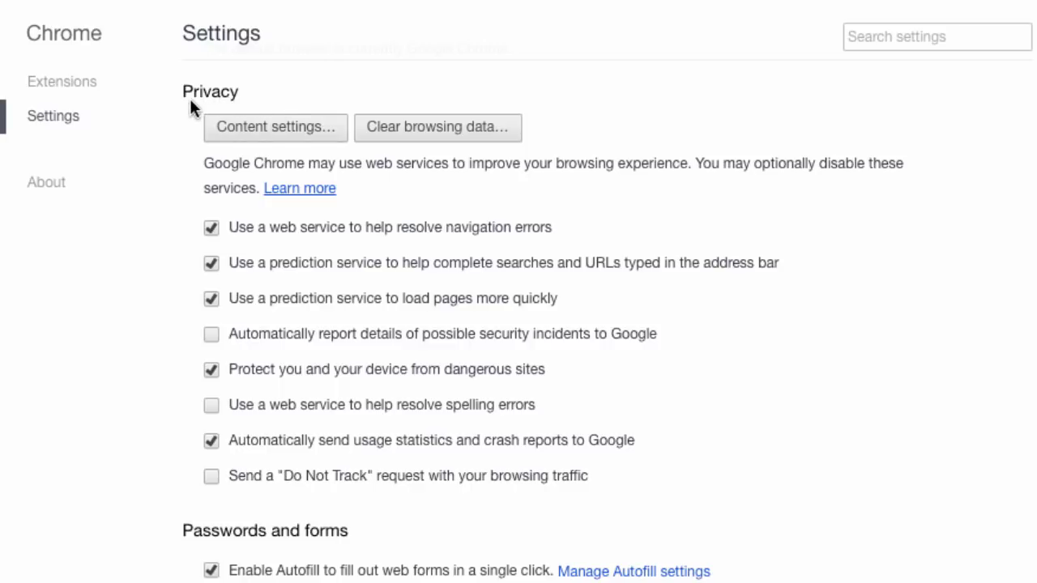
pyautogui.scroll(-5, 160, 447)
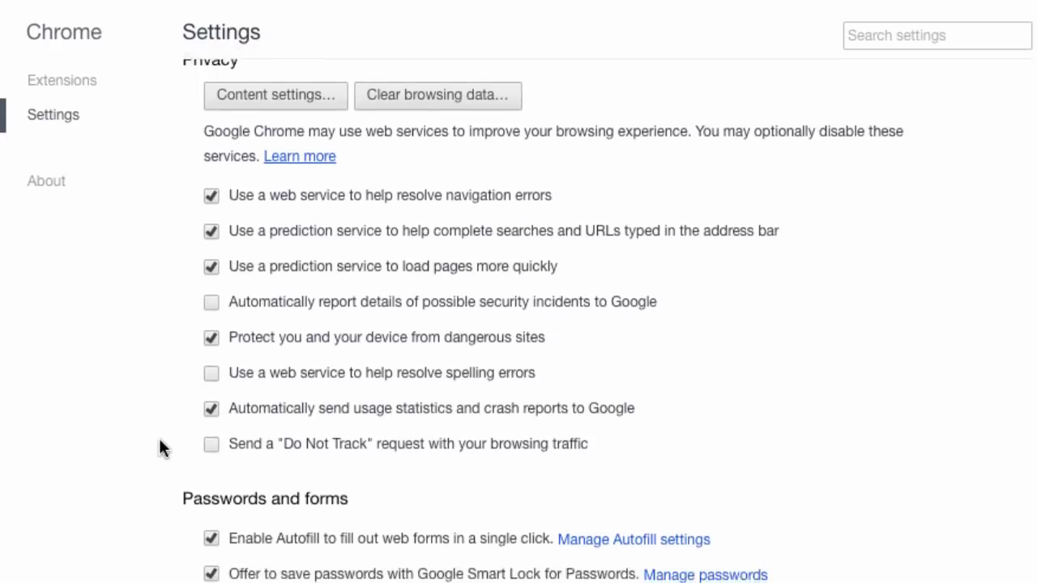
pyautogui.scroll(-3, 159, 447)
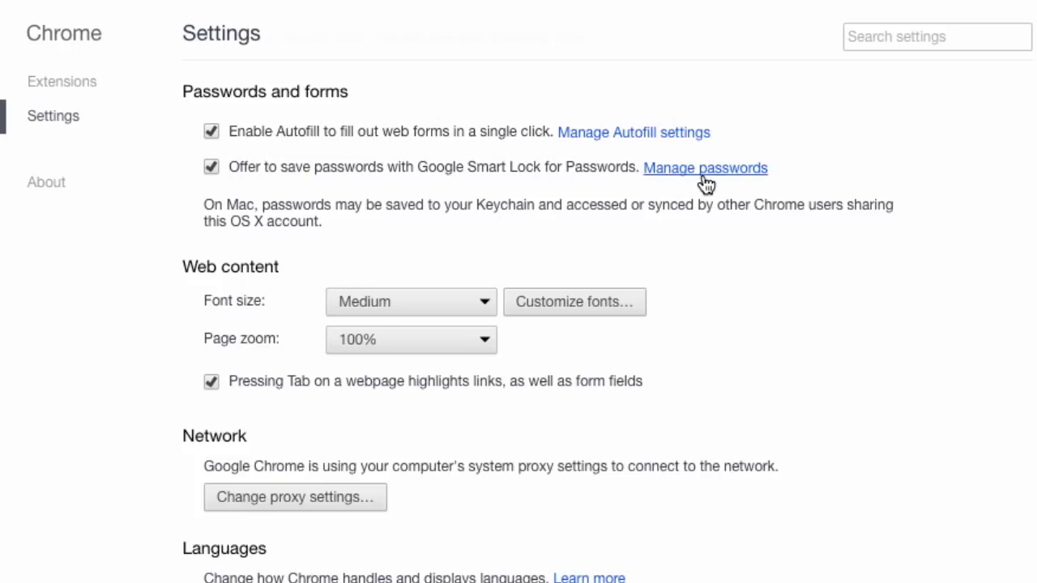
# - Review the web content font sizes, keeping Medium, and look through the custom font options
pyautogui.scroll(-4, 704, 185)
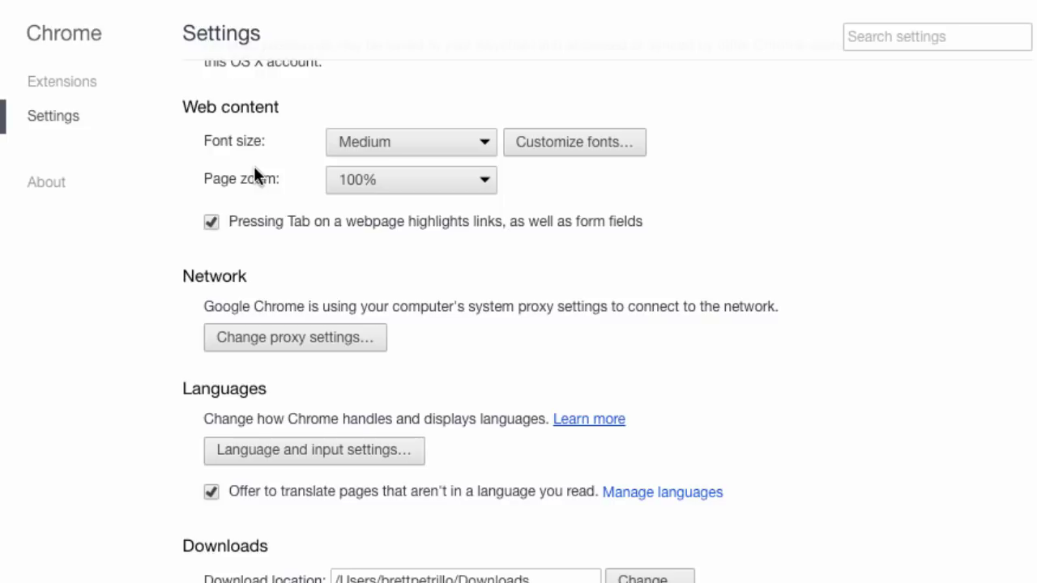
pyautogui.click(425, 147)
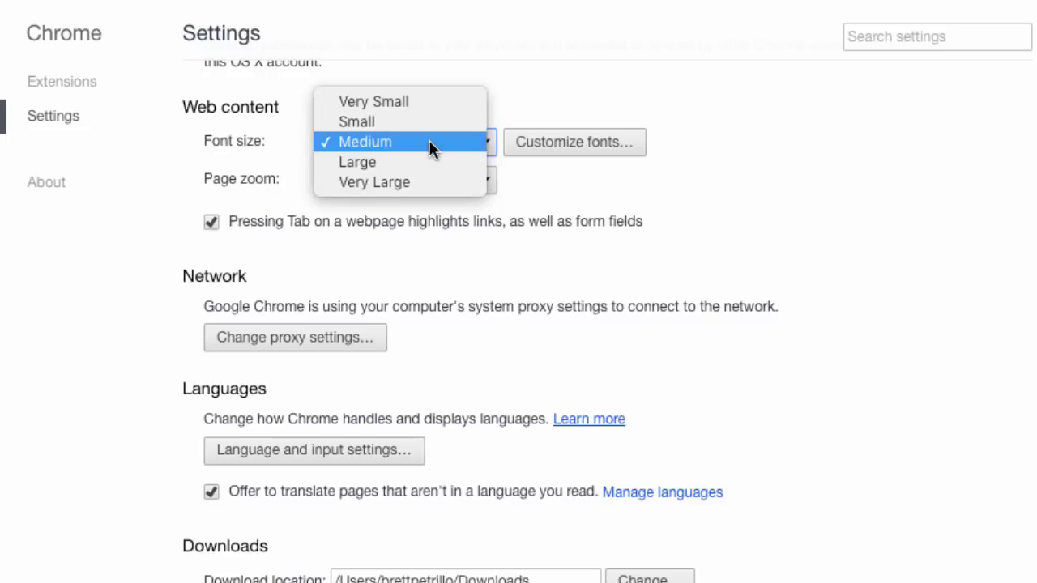
pyautogui.click(429, 141)
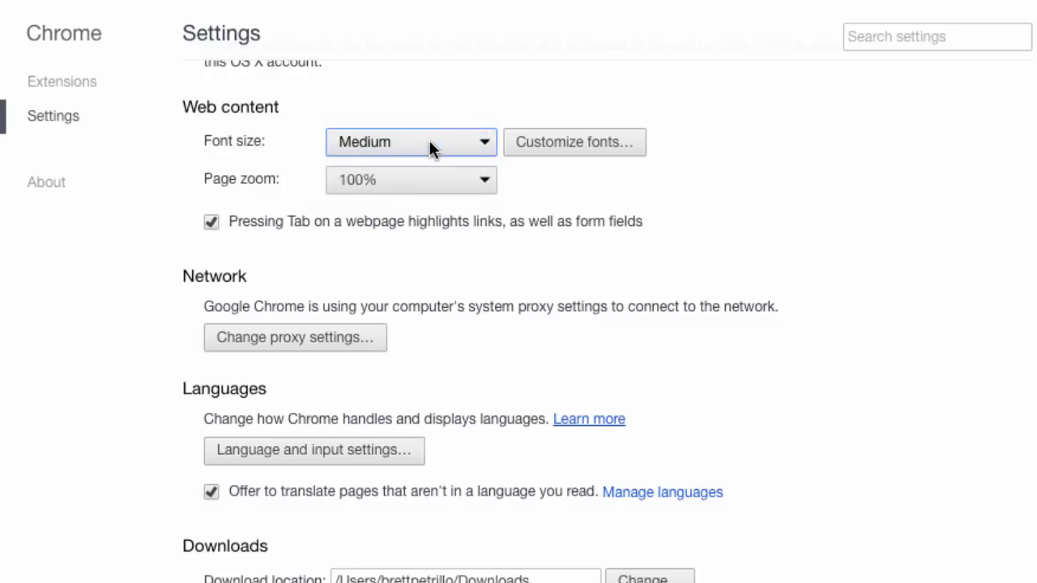
pyautogui.click(555, 146)
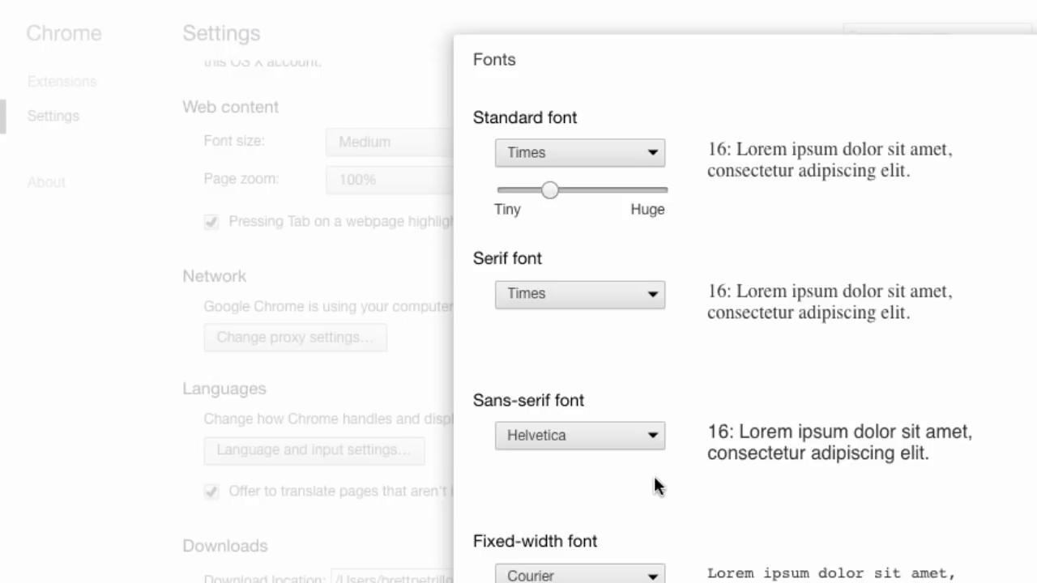
pyautogui.click(1035, 51)
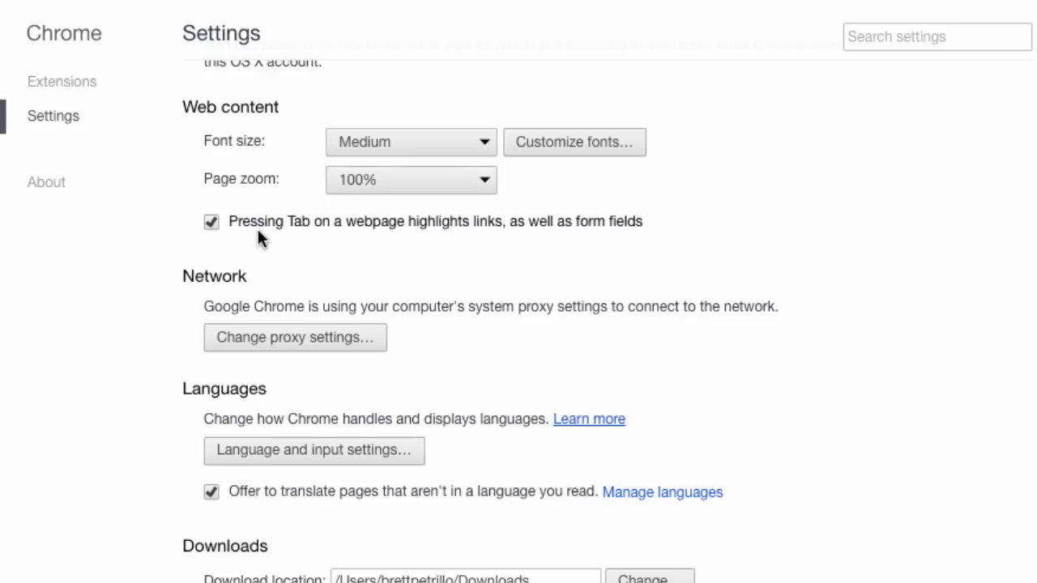
# - Examine the Network, Languages and Downloads sections of the advanced settings
pyautogui.scroll(-3, 259, 251)
pyautogui.scroll(-3, 255, 251)
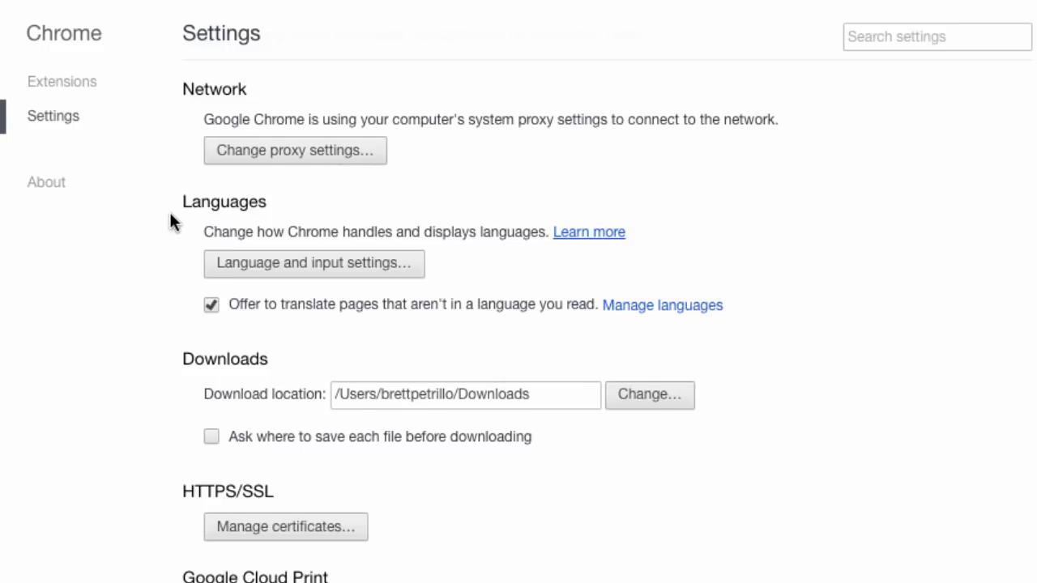
# - Open the language and input settings, review the preferred languages and close them, then check the page translation option
pyautogui.scroll(-3, 171, 220)
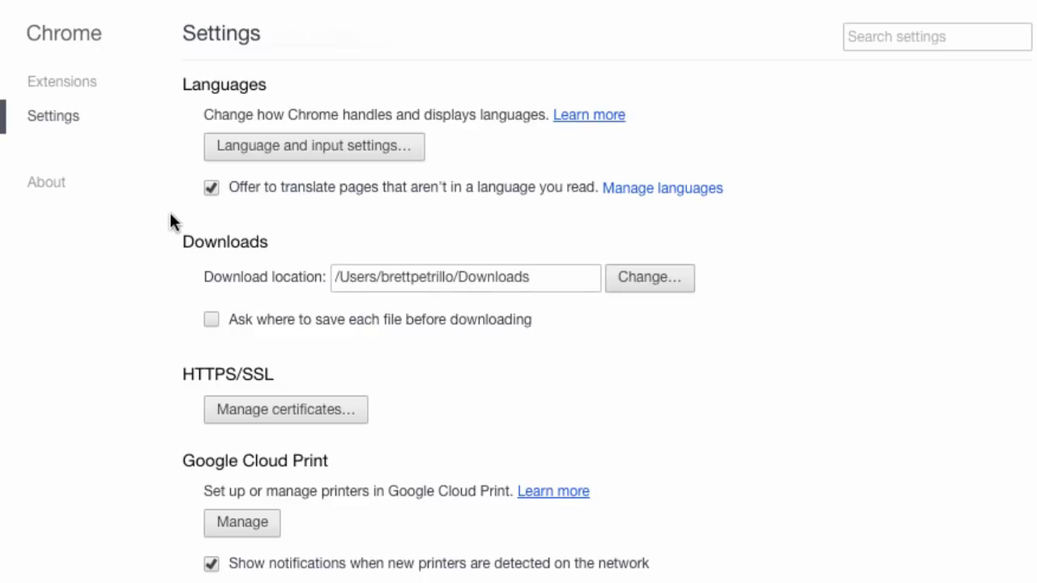
pyautogui.click(321, 144)
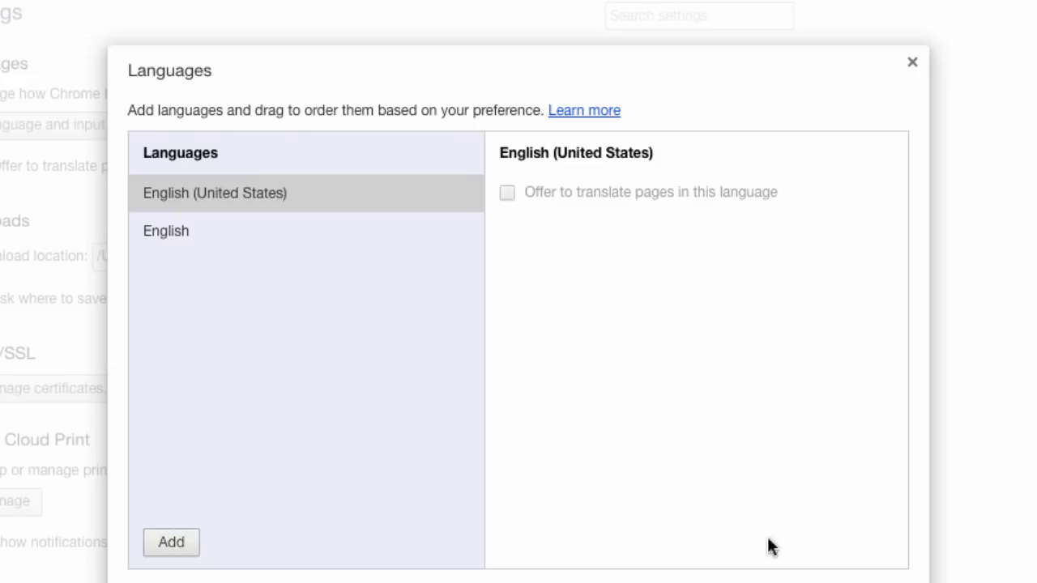
pyautogui.click(891, 576)
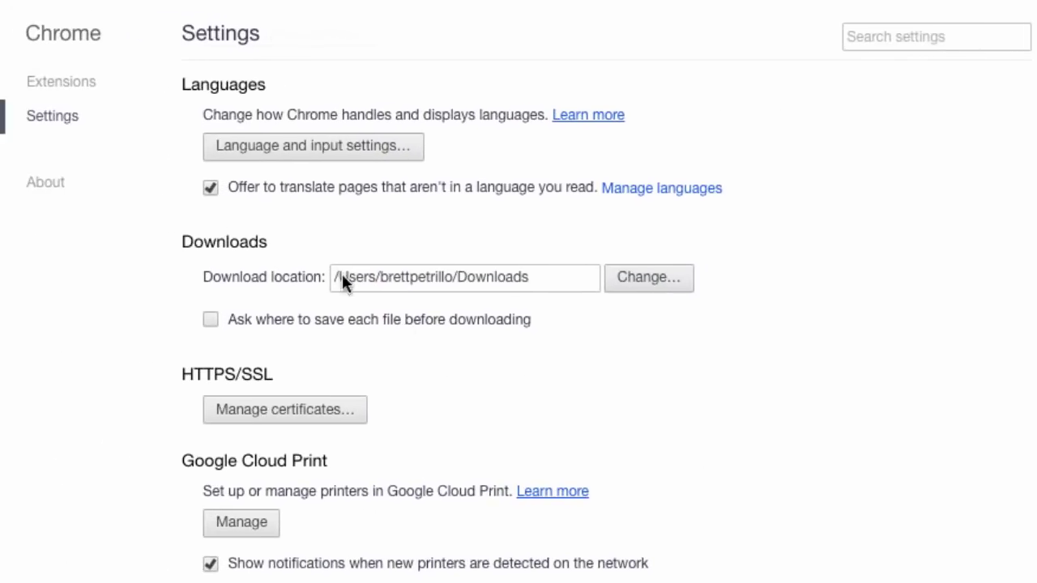
pyautogui.click(210, 188)
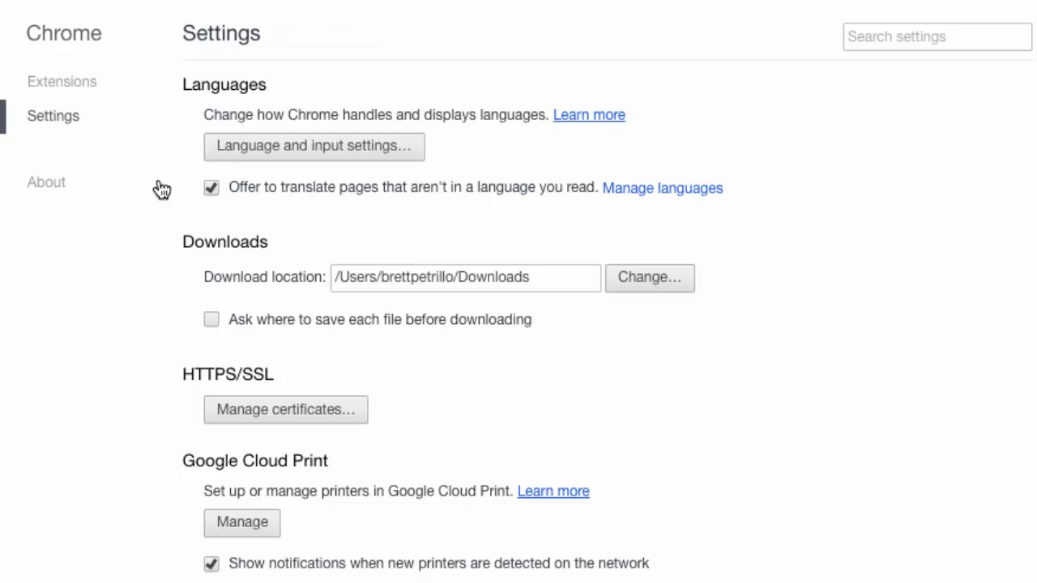
# - Browse the additional accessibility extensions linked near the end of the advanced settings and return to Settings
pyautogui.scroll(-4, 161, 188)
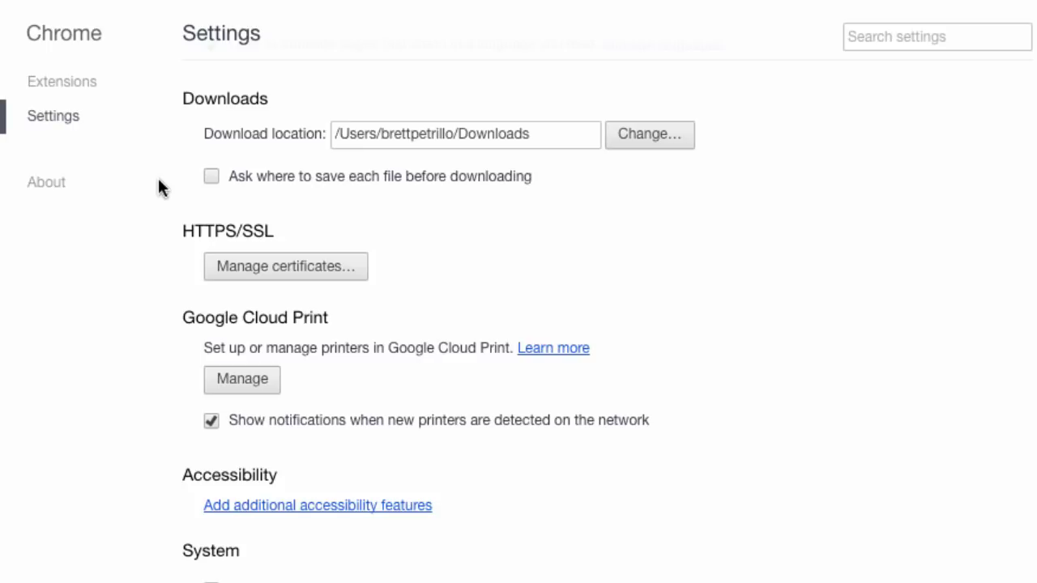
pyautogui.scroll(-2, 158, 185)
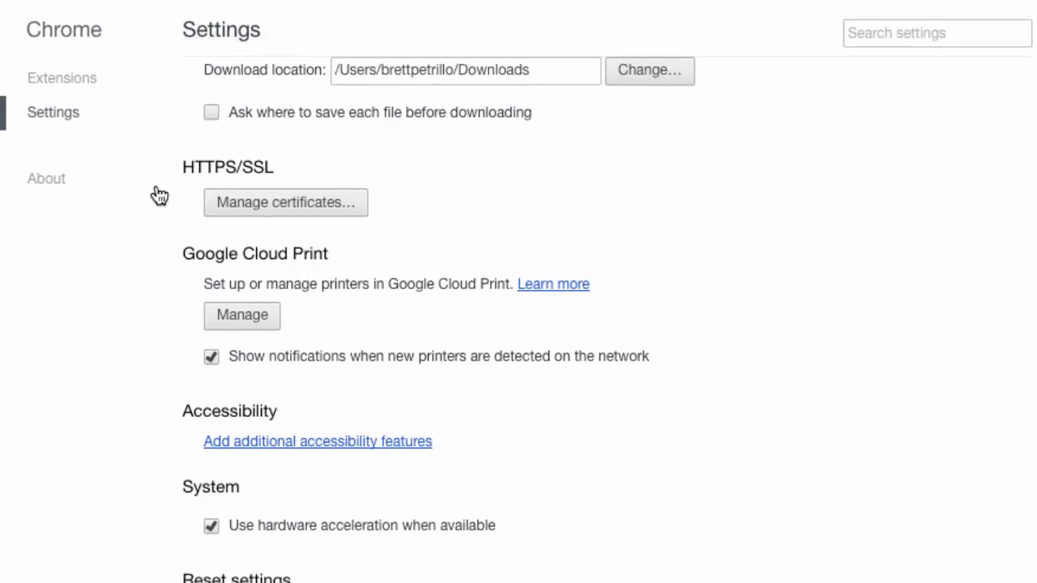
pyautogui.scroll(-1, 180, 303)
pyautogui.scroll(-5, 171, 316)
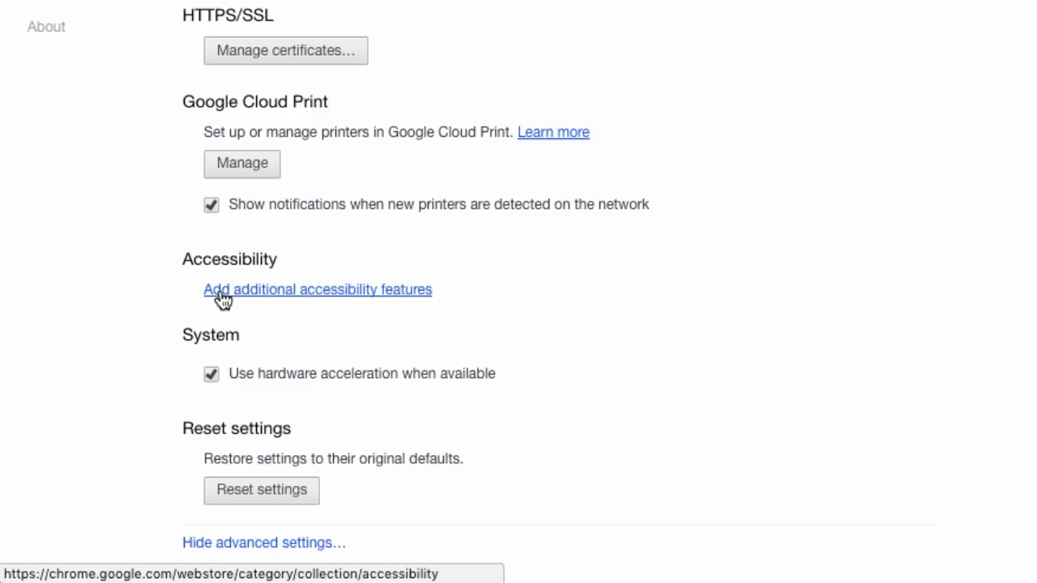
pyautogui.click(302, 291)
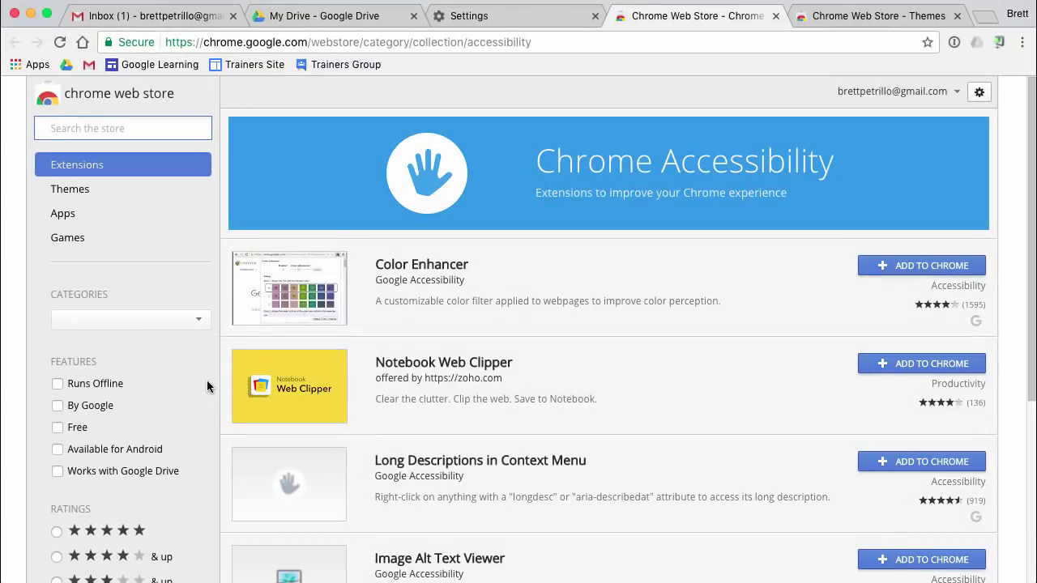
pyautogui.scroll(-5, 592, 408)
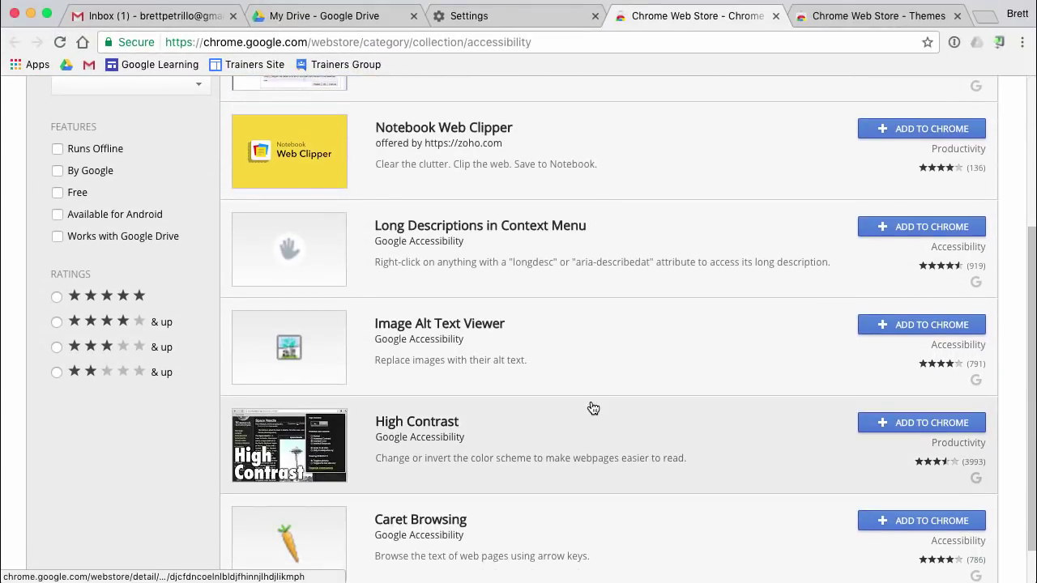
pyautogui.scroll(5, 592, 407)
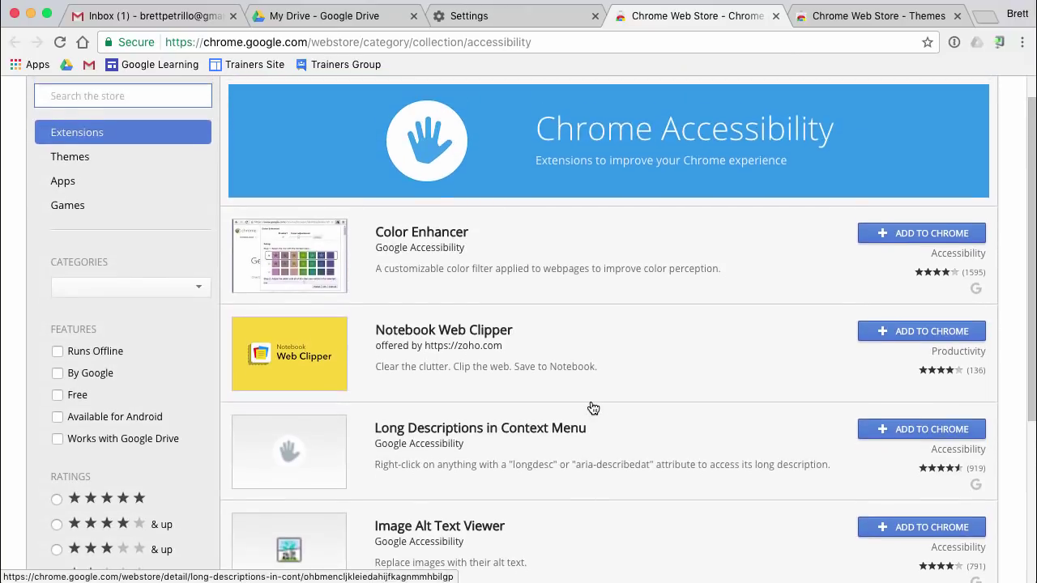
pyautogui.scroll(1, 592, 407)
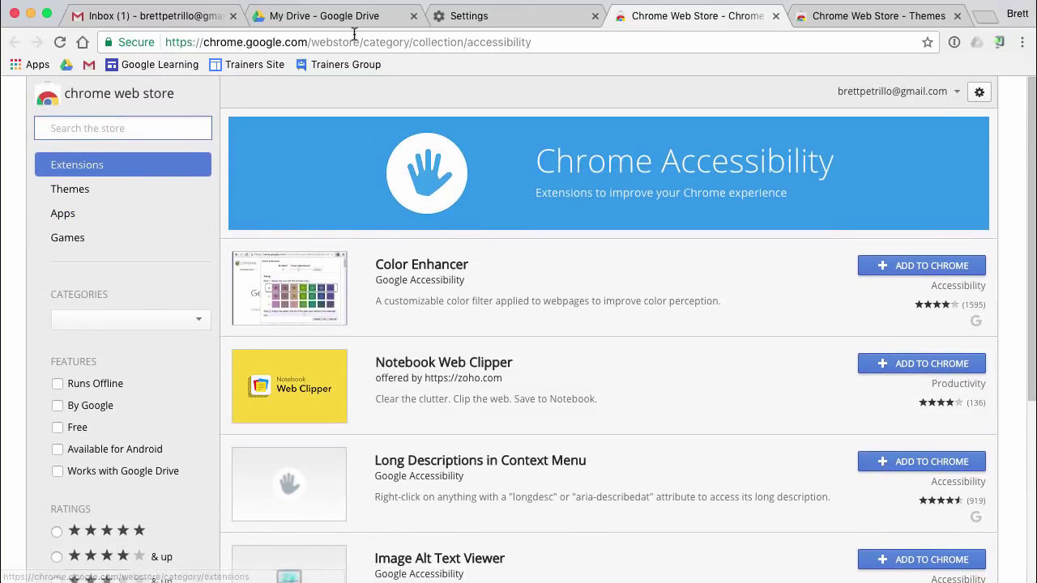
pyautogui.click(488, 24)
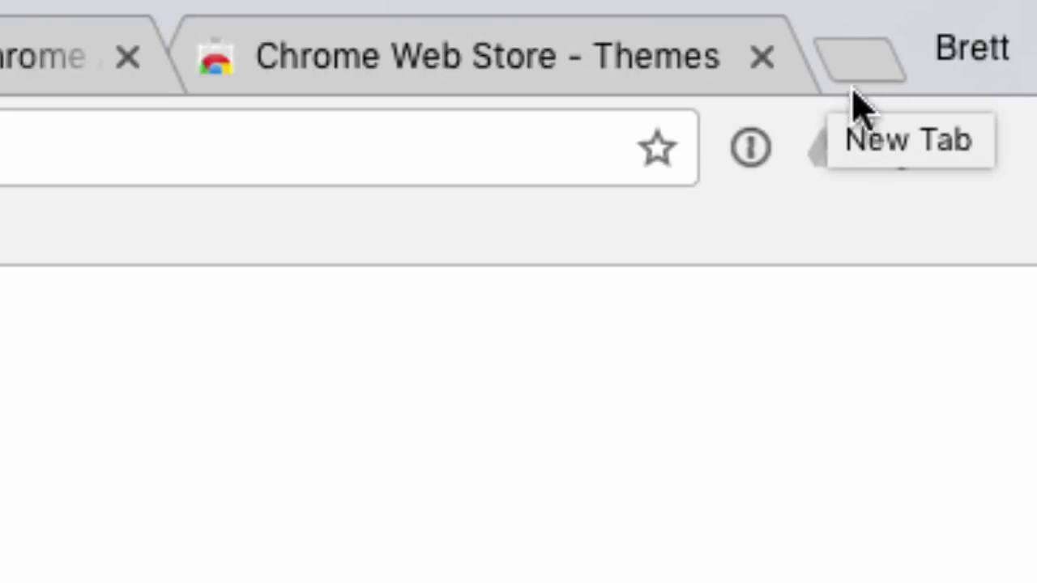
# - Open a new tab and go to the home page
pyautogui.click(855, 56)
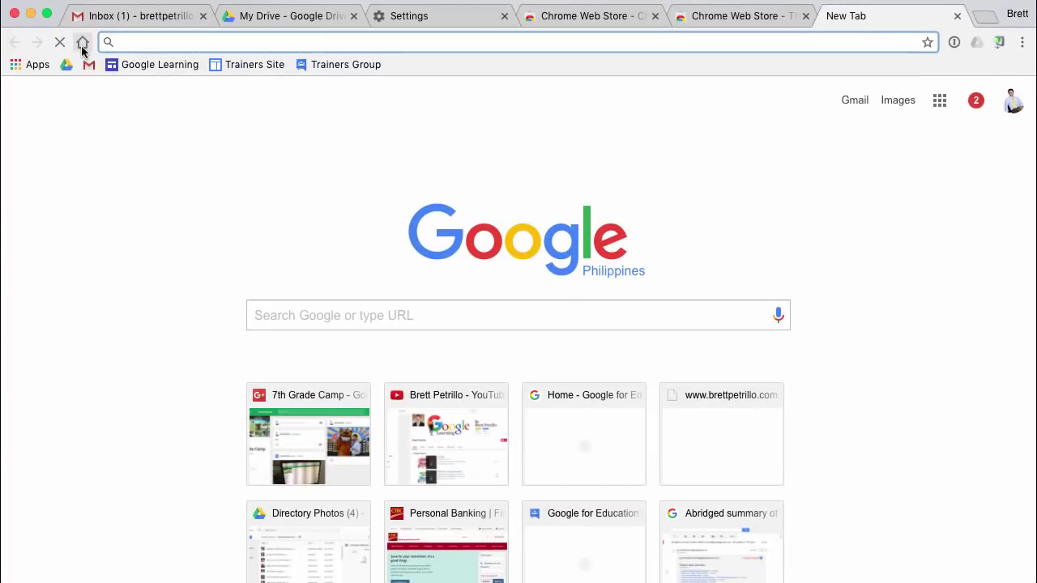
pyautogui.click(81, 47)
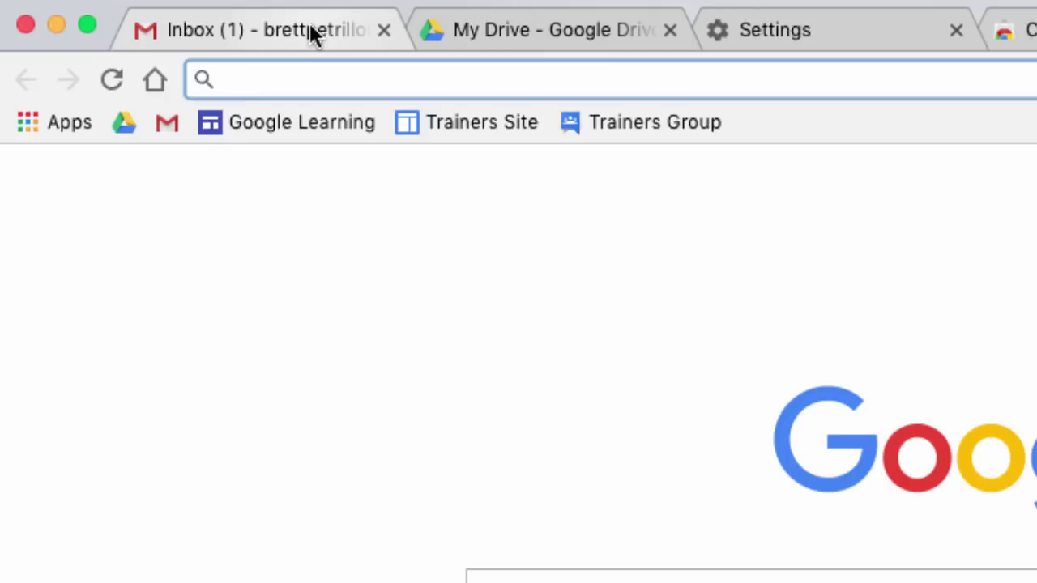
# - Pin the Gmail inbox and My Drive tabs, and review the options available for the pinned Gmail tab
pyautogui.rightClick(309, 23)
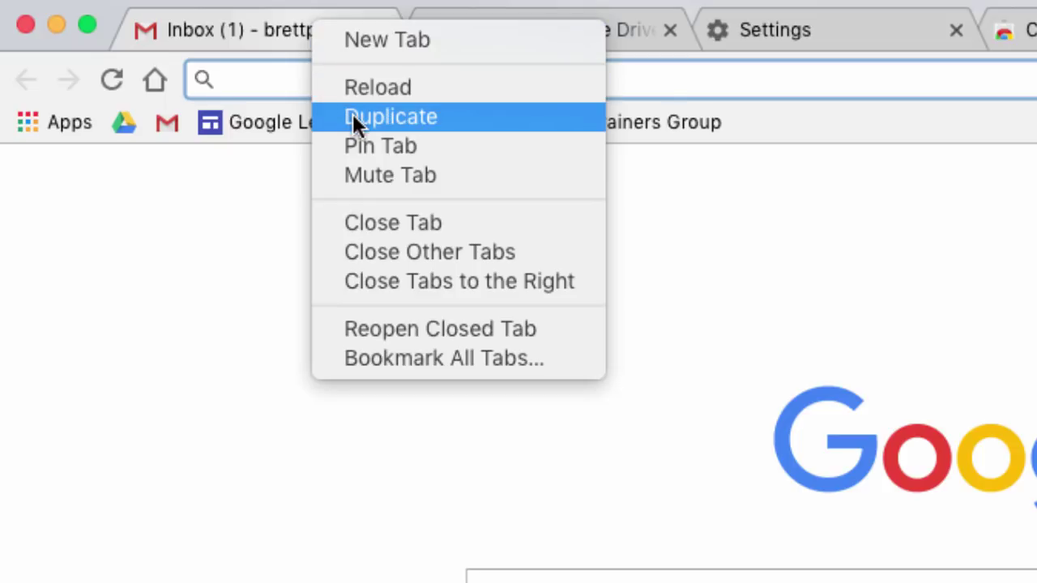
pyautogui.click(496, 148)
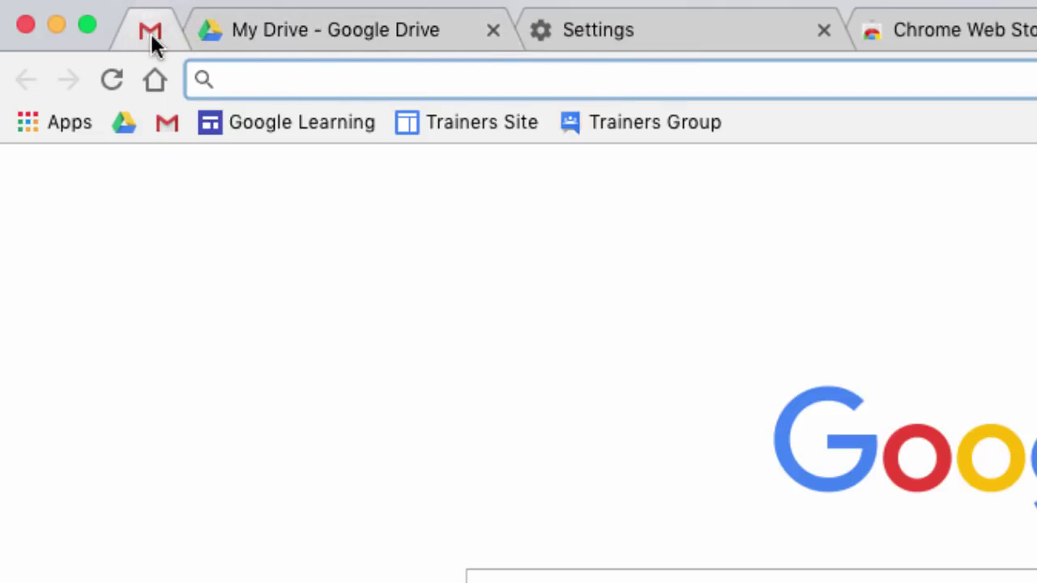
pyautogui.rightClick(435, 31)
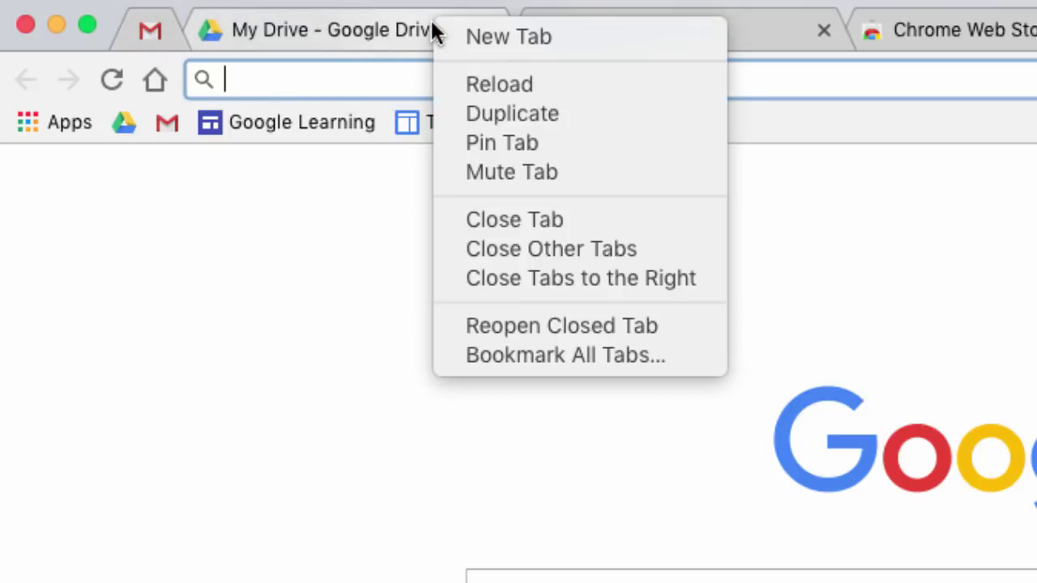
pyautogui.click(486, 134)
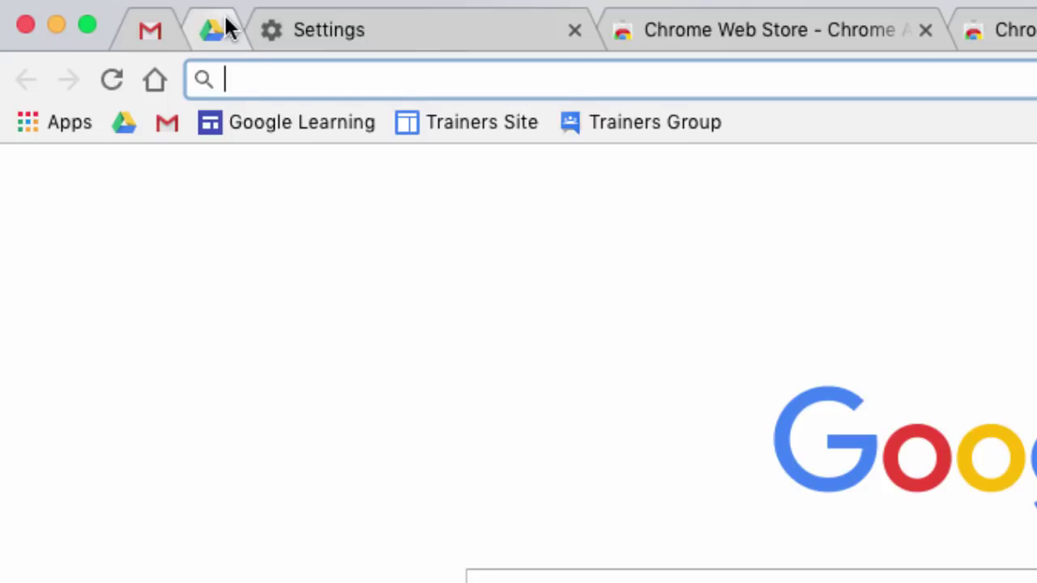
pyautogui.rightClick(154, 34)
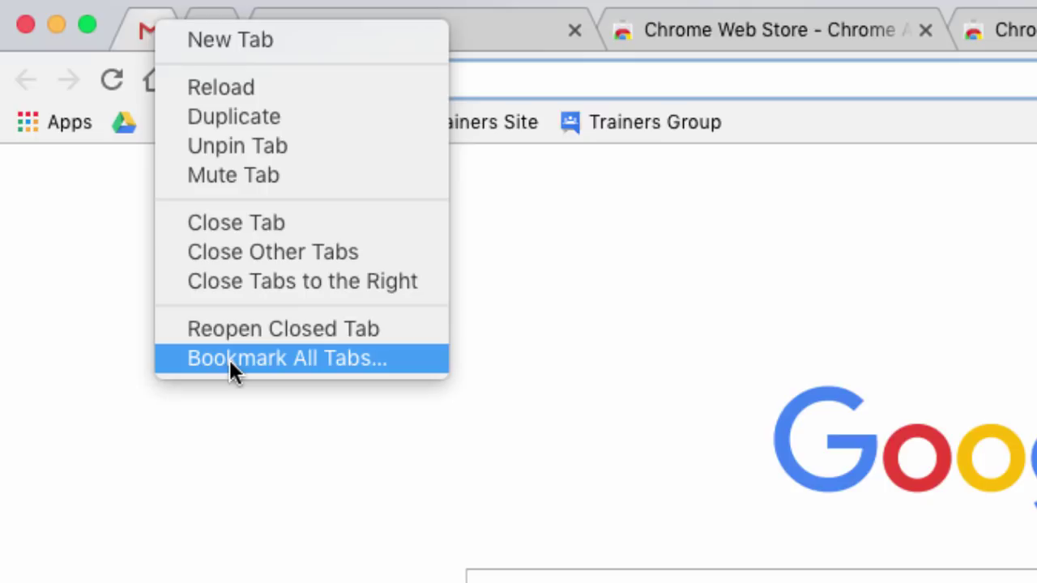
pyautogui.click(502, 29)
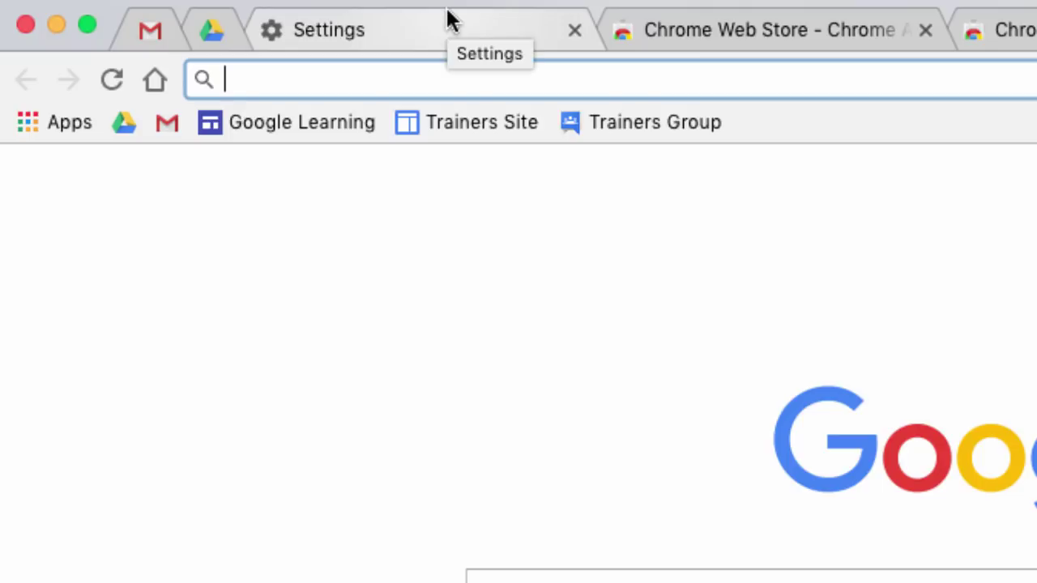
# - Detach the Settings tab into its own window and merge it back into the original window
pyautogui.click(386, 32)
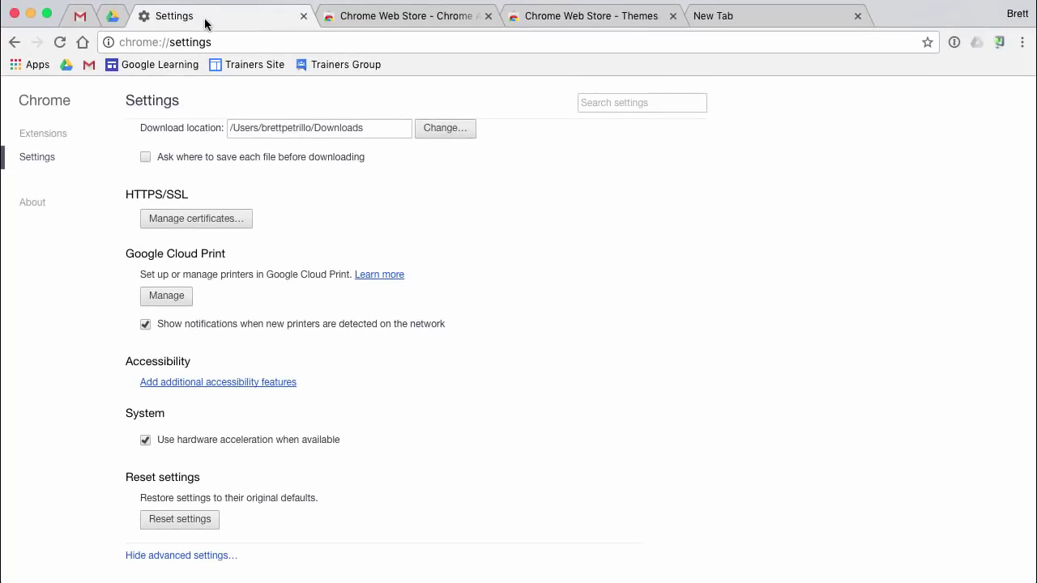
pyautogui.moveTo(205, 45)
pyautogui.mouseDown()
pyautogui.moveTo(218, 75)
pyautogui.moveTo(217, 52)
pyautogui.mouseUp()
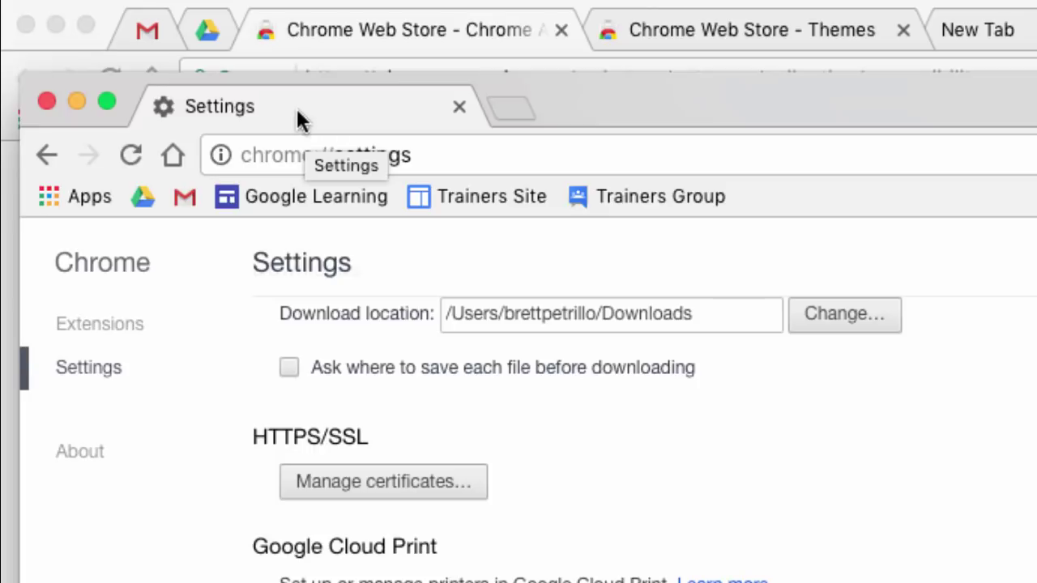
pyautogui.moveTo(296, 116); pyautogui.dragTo(416, 37)
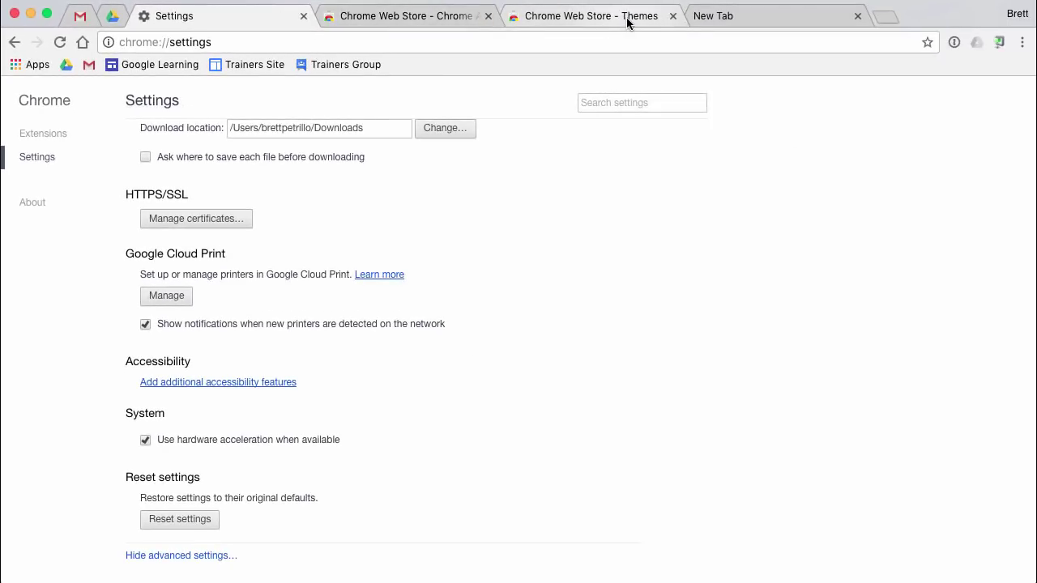
# - Move the New Tab tab ahead of the Settings tab, directly after the pinned tabs
pyautogui.moveTo(751, 15); pyautogui.dragTo(220, 9)
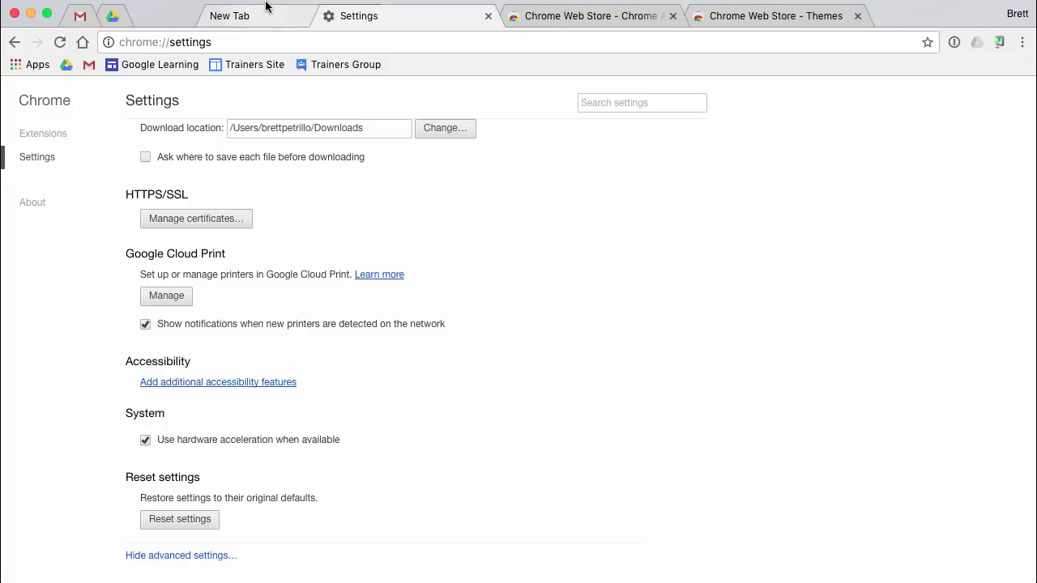
pyautogui.click(220, 9)
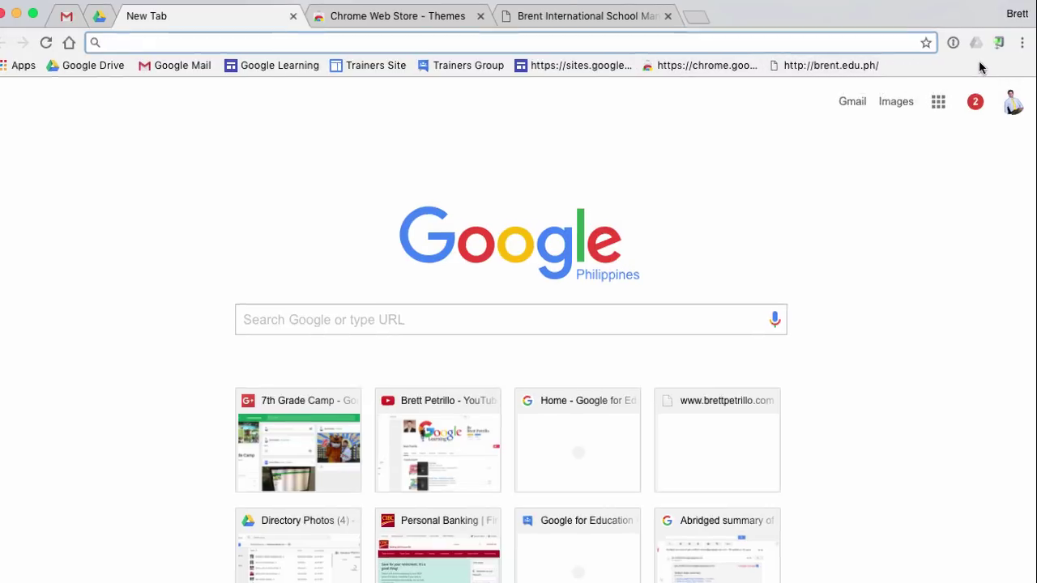
# - Review the recently closed pages in History and the available Bookmarks options
pyautogui.click(1022, 43)
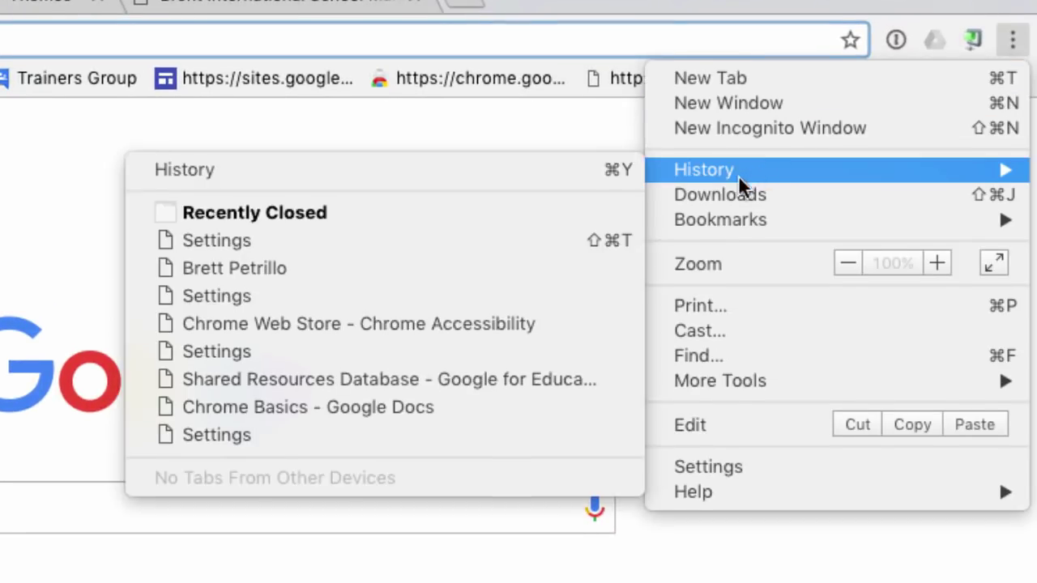
pyautogui.moveTo(709, 253)
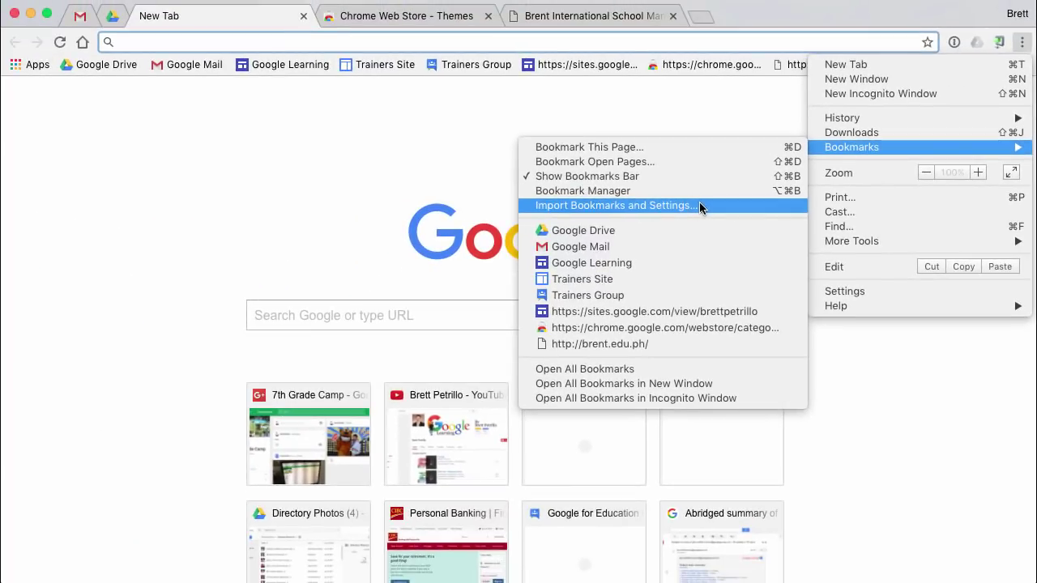
pyautogui.click(770, 21)
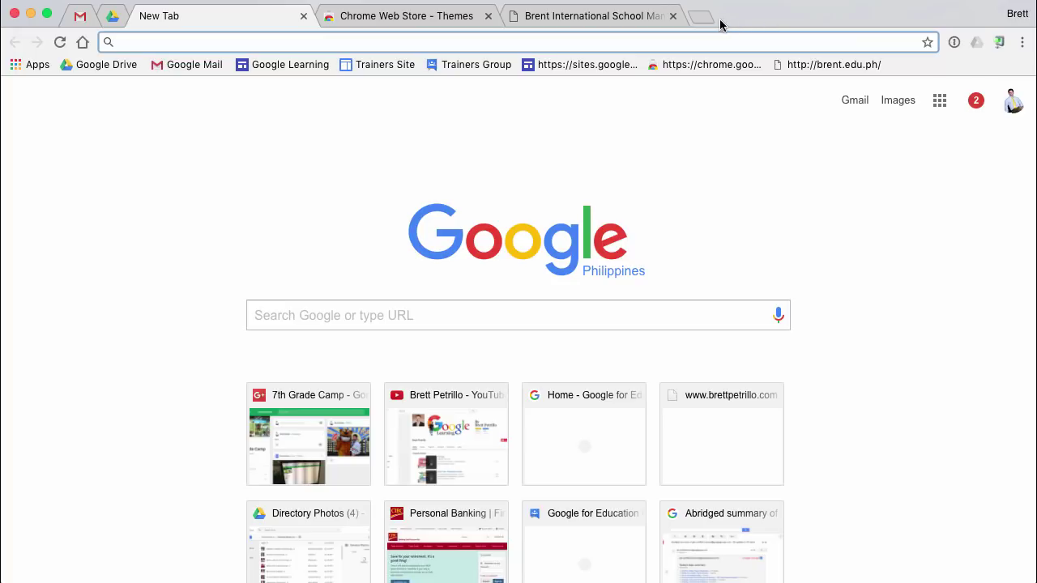
# - Remove the Chrome Web Store Themes page's existing bookmark and bookmark it again as Chrome Web Store - Themes in the Bookmarks Bar
pyautogui.click(391, 19)
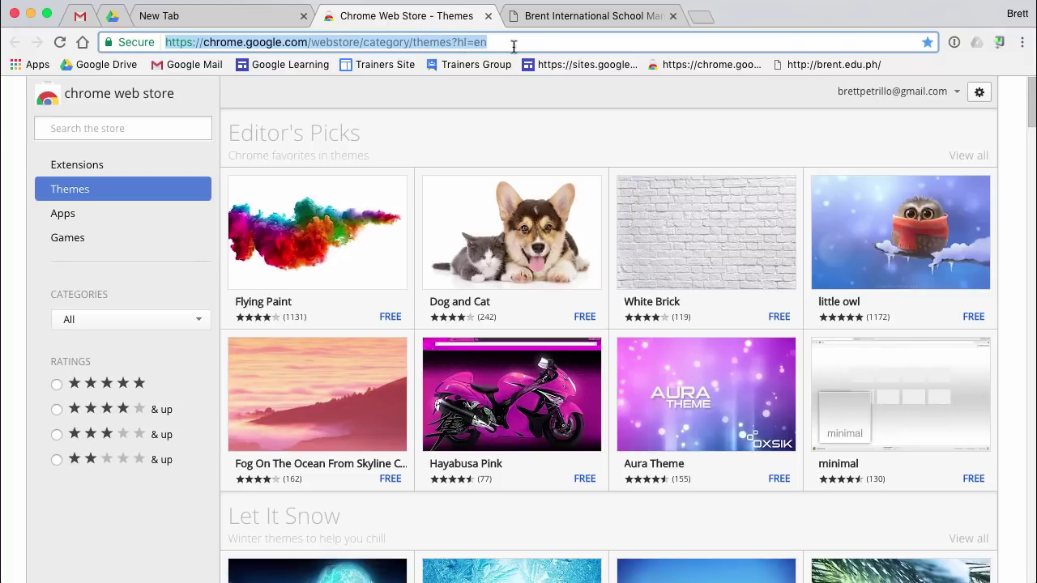
pyautogui.click(782, 42)
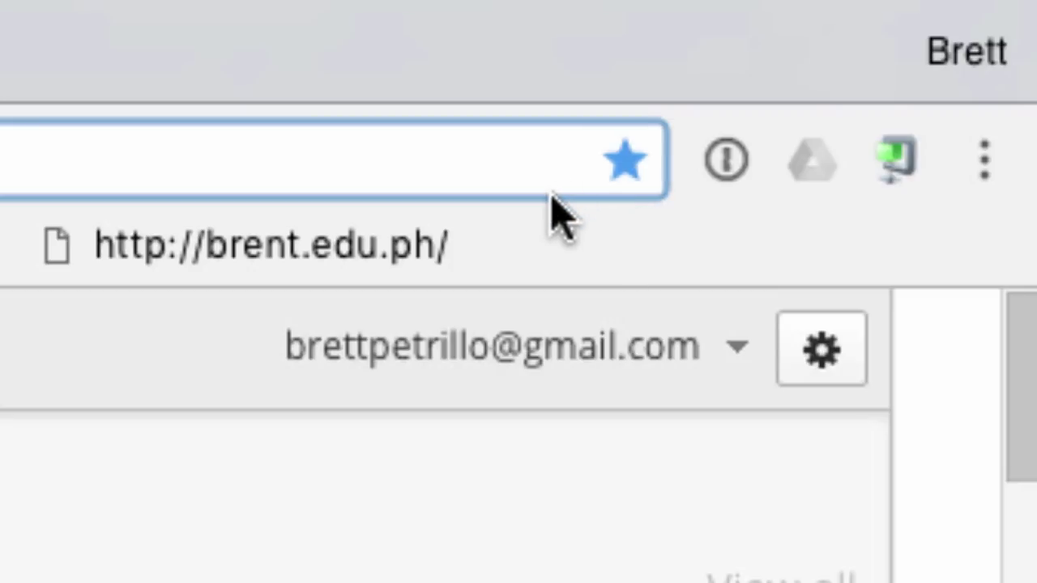
pyautogui.click(624, 161)
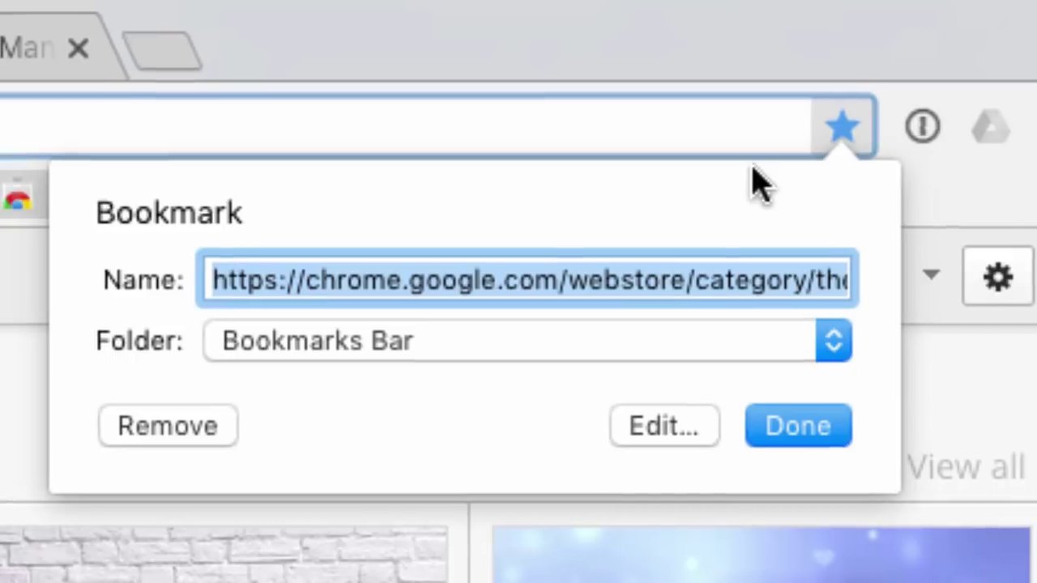
pyautogui.click(141, 437)
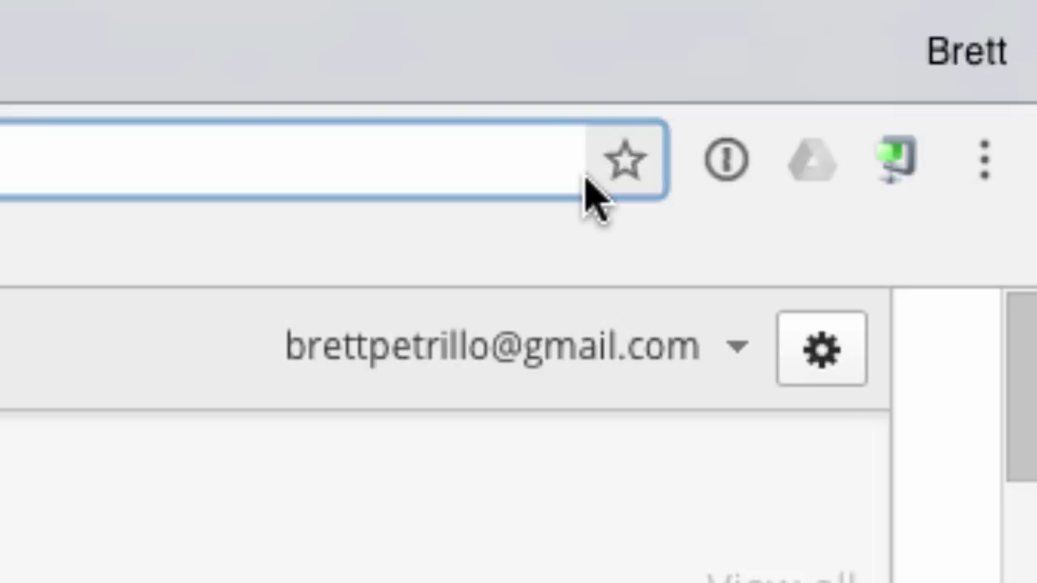
pyautogui.click(628, 162)
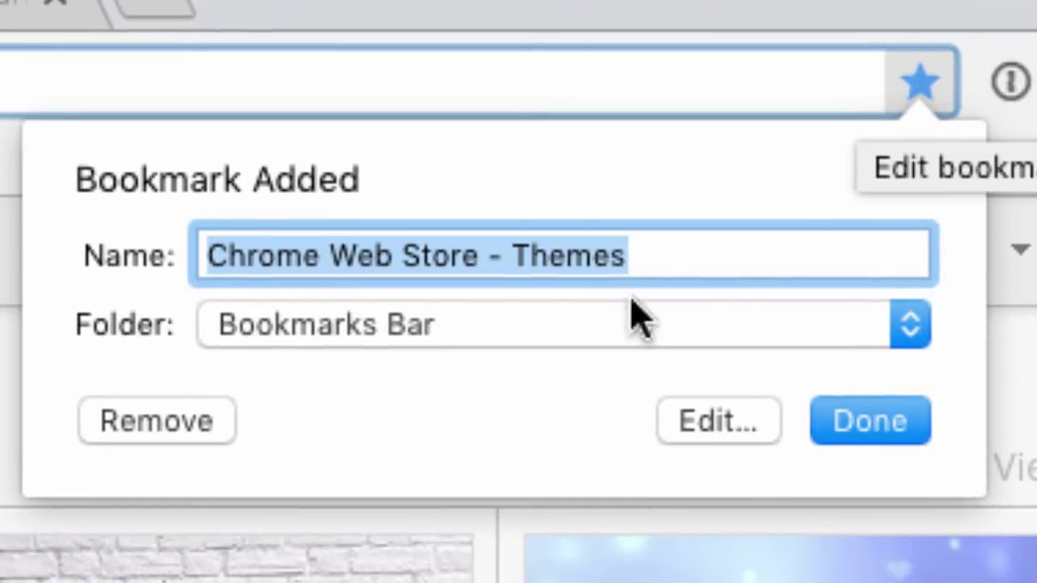
pyautogui.click(864, 433)
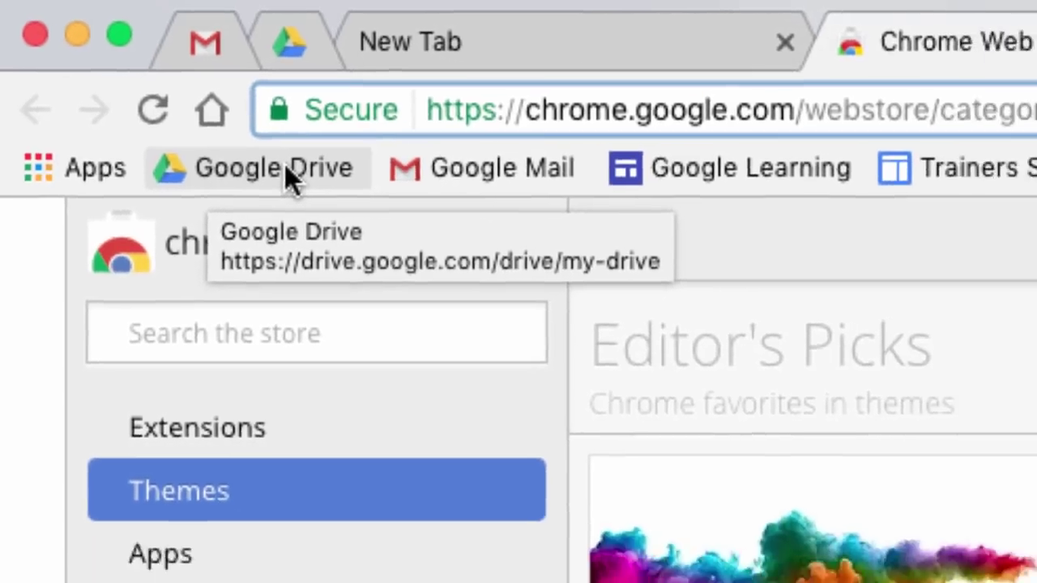
# - Clear the name of the Google Drive bookmark in the bookmarks bar, keeping its URL and folder, and save it
pyautogui.rightClick(335, 196)
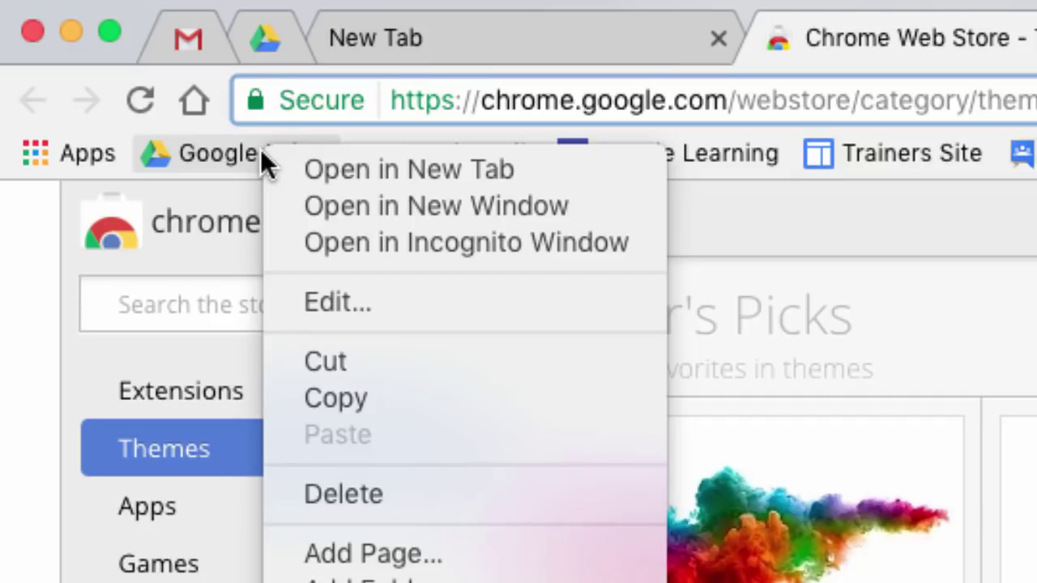
pyautogui.click(324, 312)
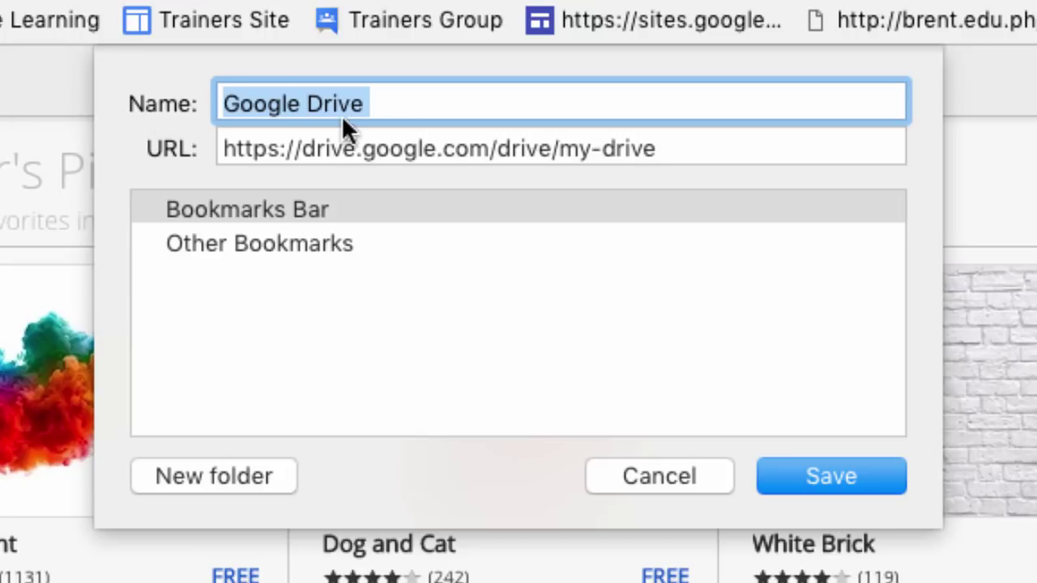
pyautogui.click(454, 100)
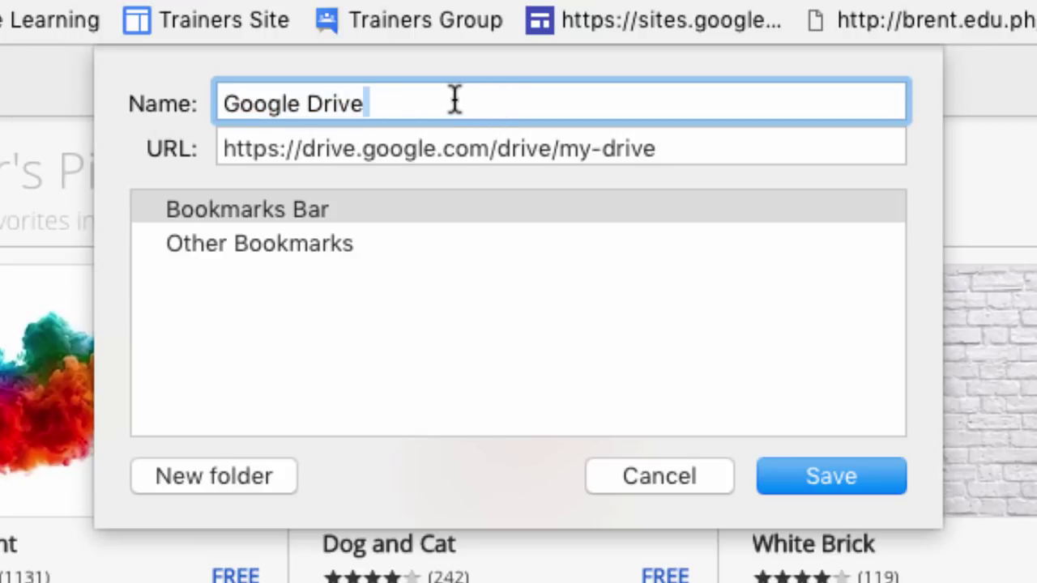
pyautogui.tripleClick(455, 100)
pyautogui.press('BackSpace')
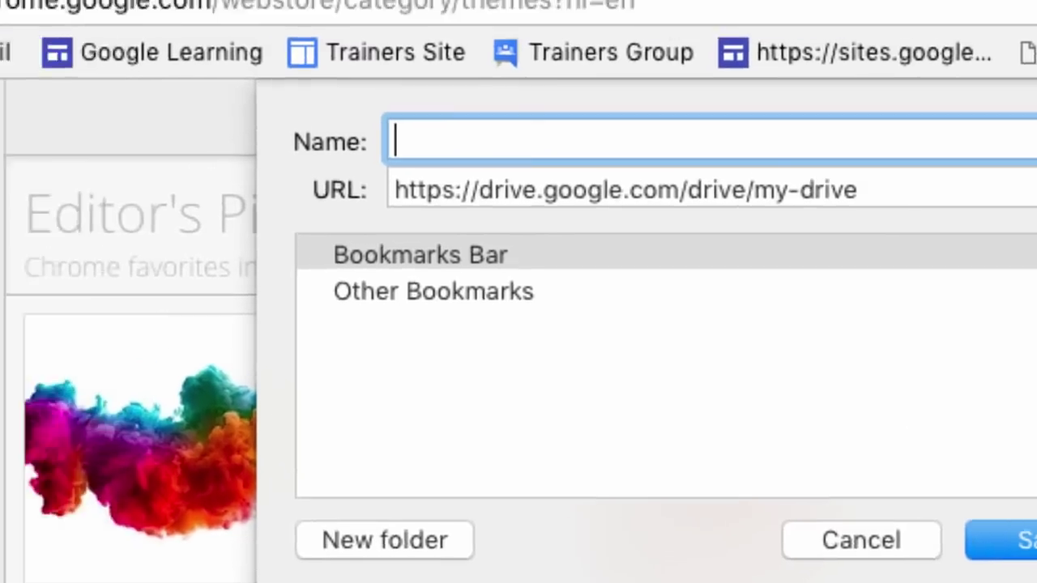
pyautogui.click(832, 484)
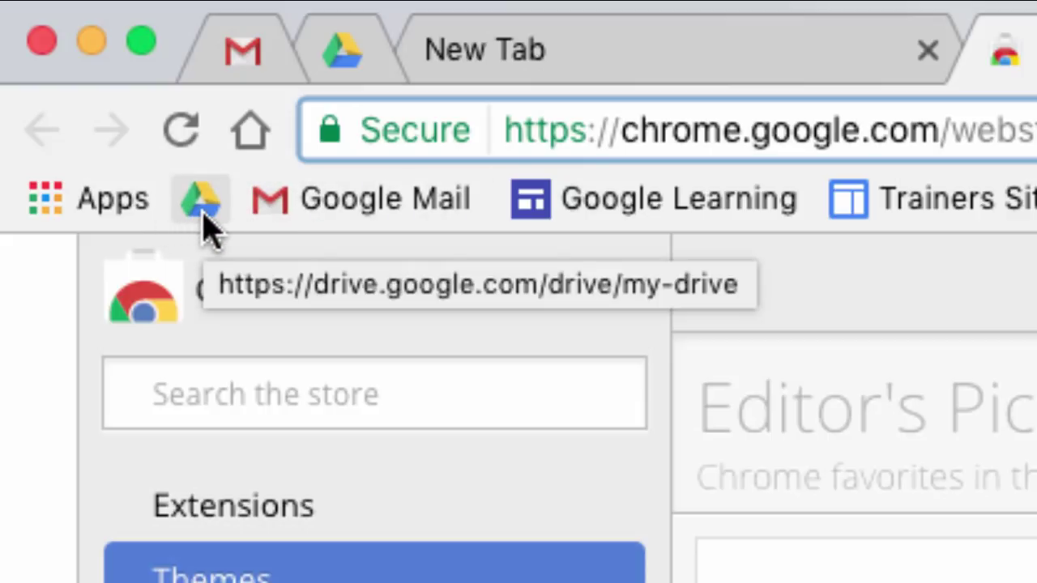
# - Clear the name of the Google Mail bookmark in the bookmarks bar and save it
pyautogui.rightClick(373, 219)
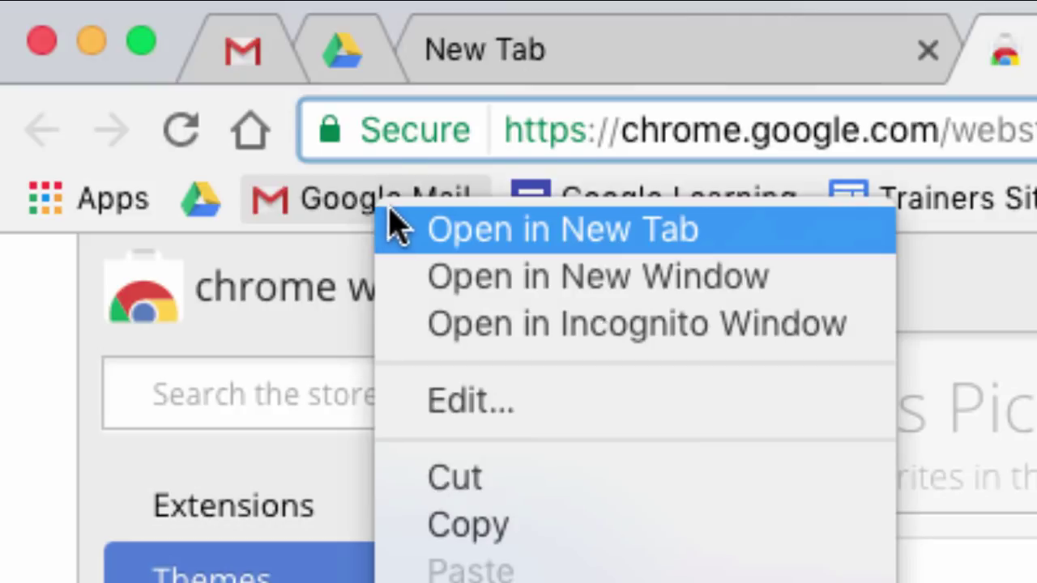
pyautogui.click(504, 409)
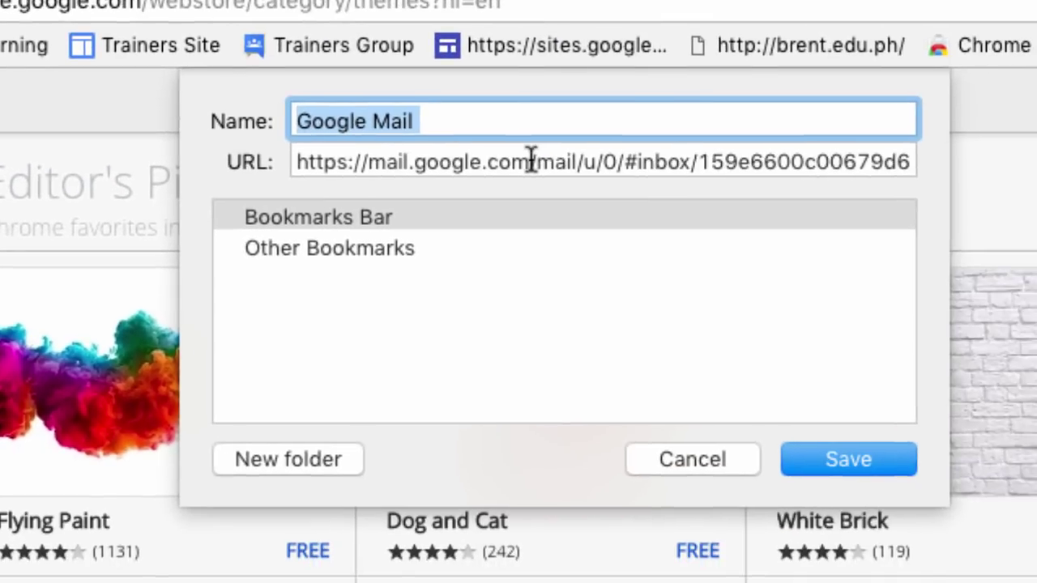
pyautogui.press('BackSpace')
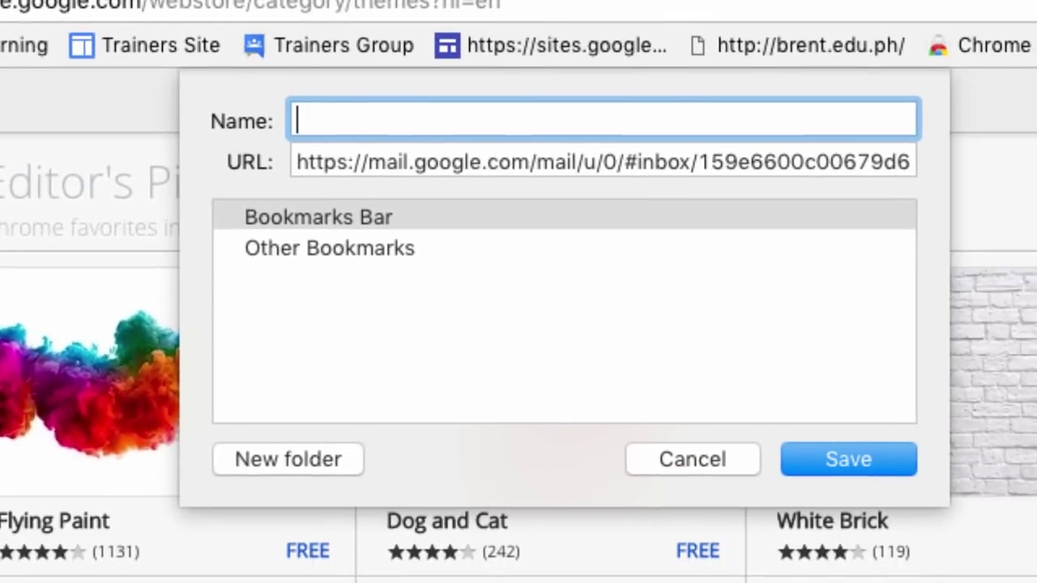
pyautogui.click(835, 460)
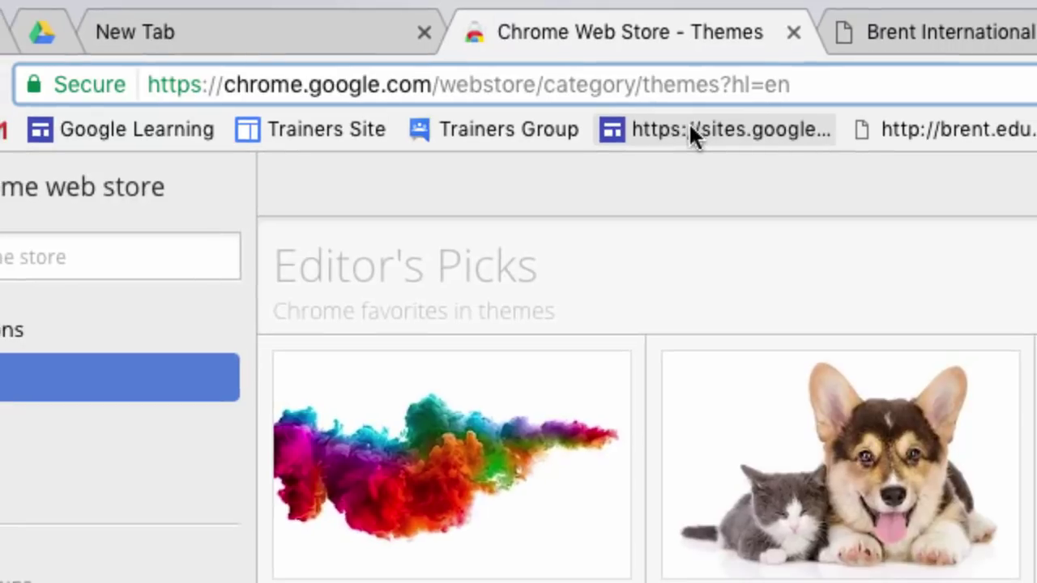
# - Bookmark the Chrome Web Store themes address in the bookmarks bar just before the brent.edu.ph bookmark, and close the store's tab
pyautogui.moveTo(690, 129); pyautogui.dragTo(654, 135)
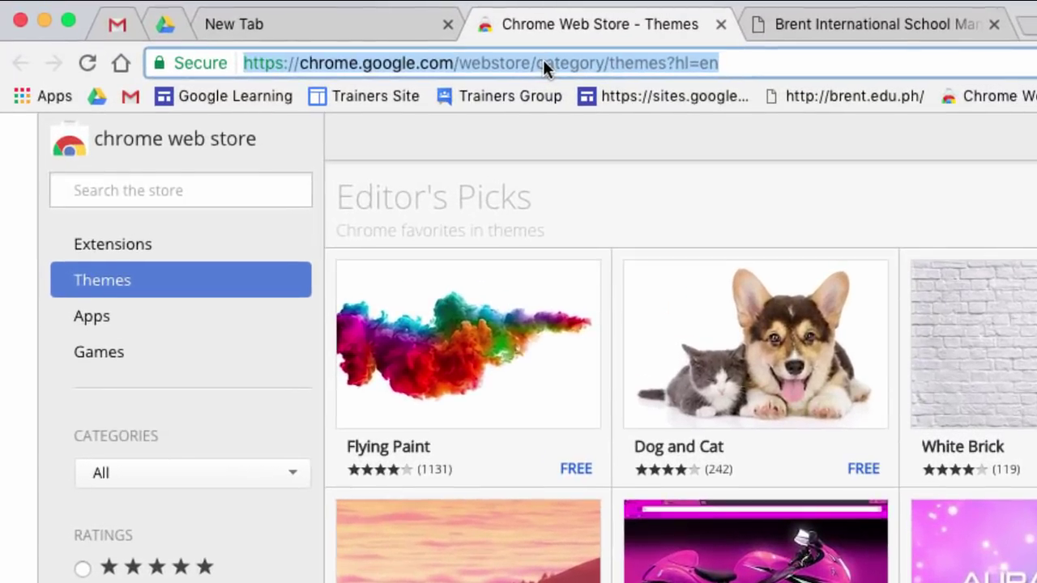
pyautogui.moveTo(543, 59); pyautogui.dragTo(848, 94)
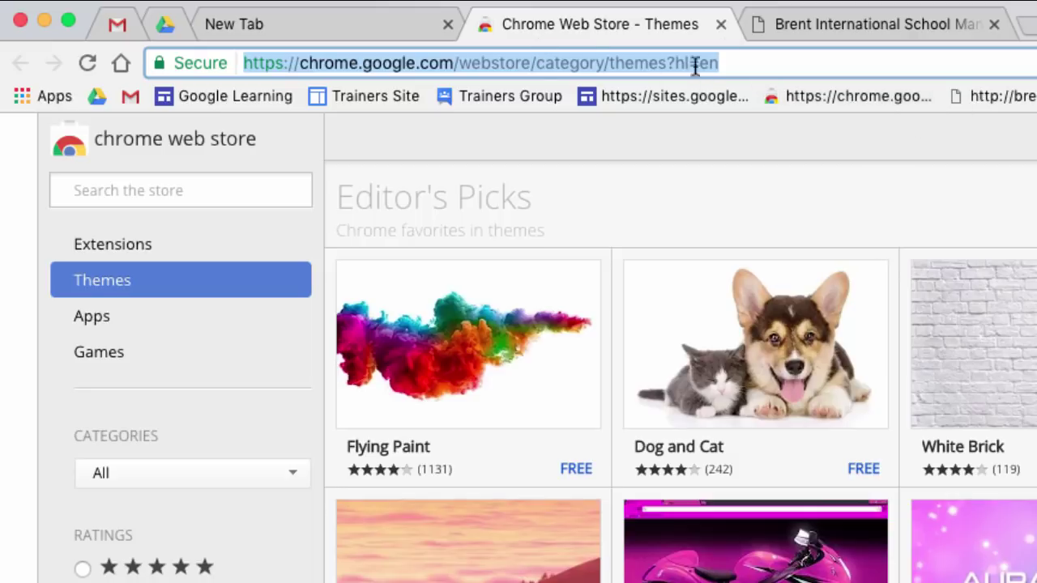
pyautogui.click(721, 25)
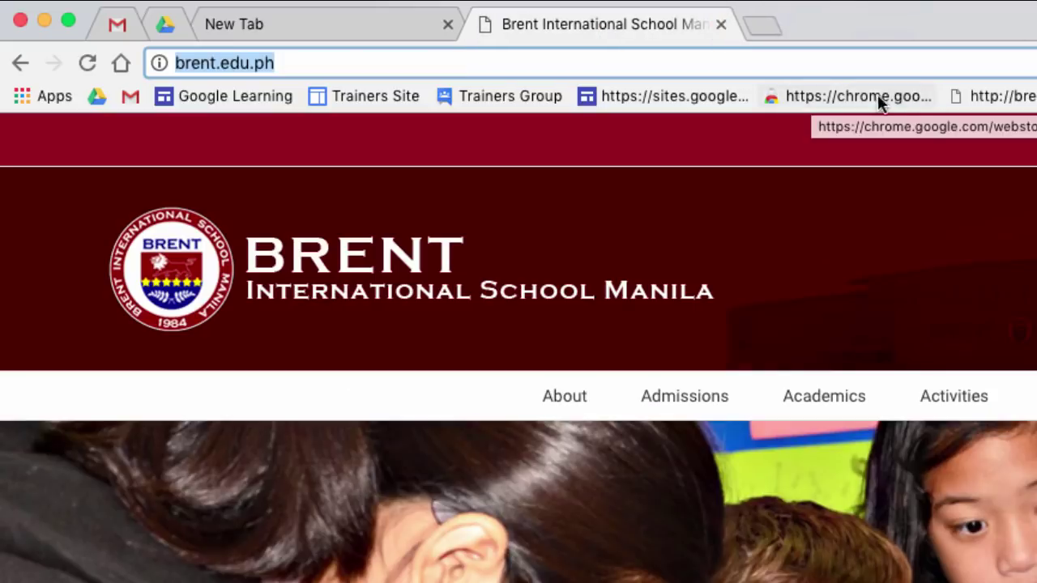
# - Delete the chrome.google.com bookmark located just before the brent.edu.ph bookmark in the bookmarks bar
pyautogui.rightClick(852, 105)
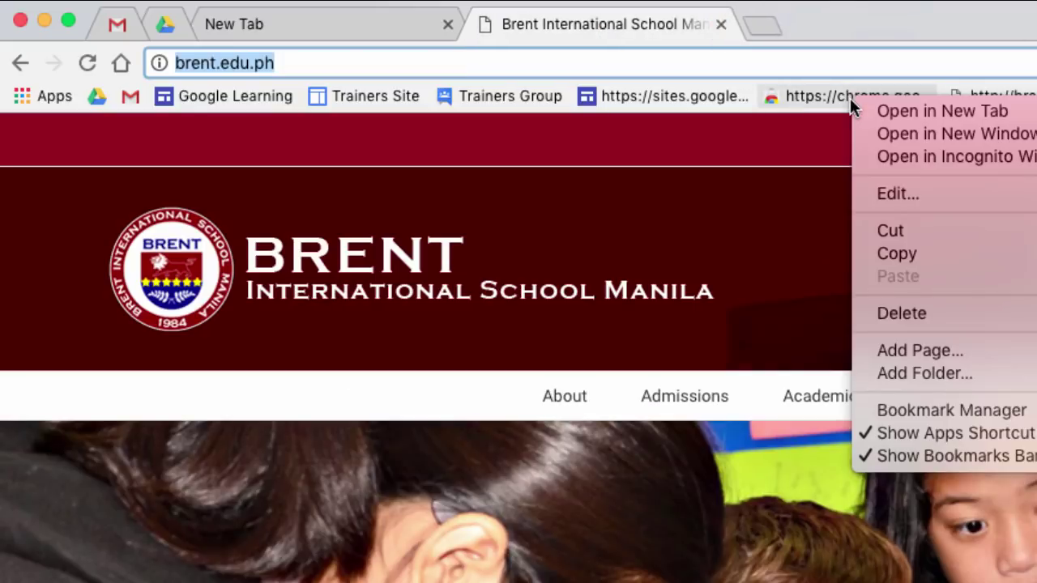
pyautogui.click(892, 312)
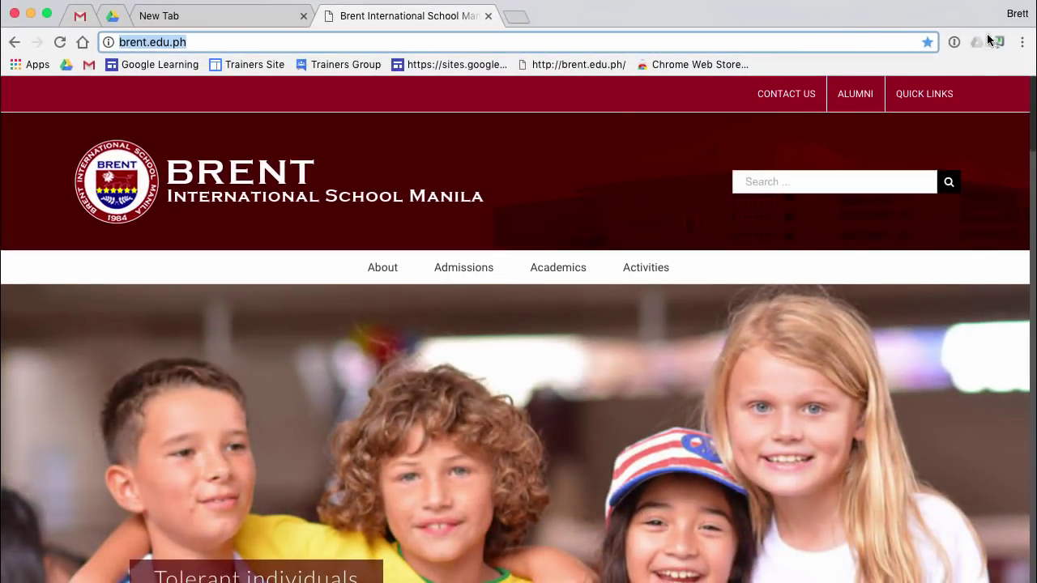
# - Open the Bookmark Manager to view the saved bookmarks
pyautogui.click(1021, 42)
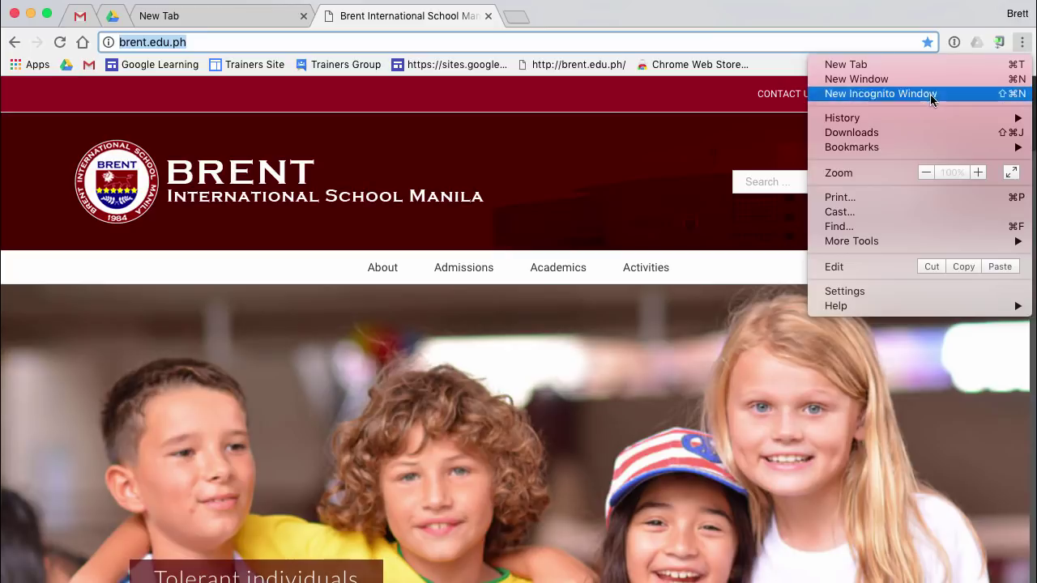
pyautogui.moveTo(878, 149)
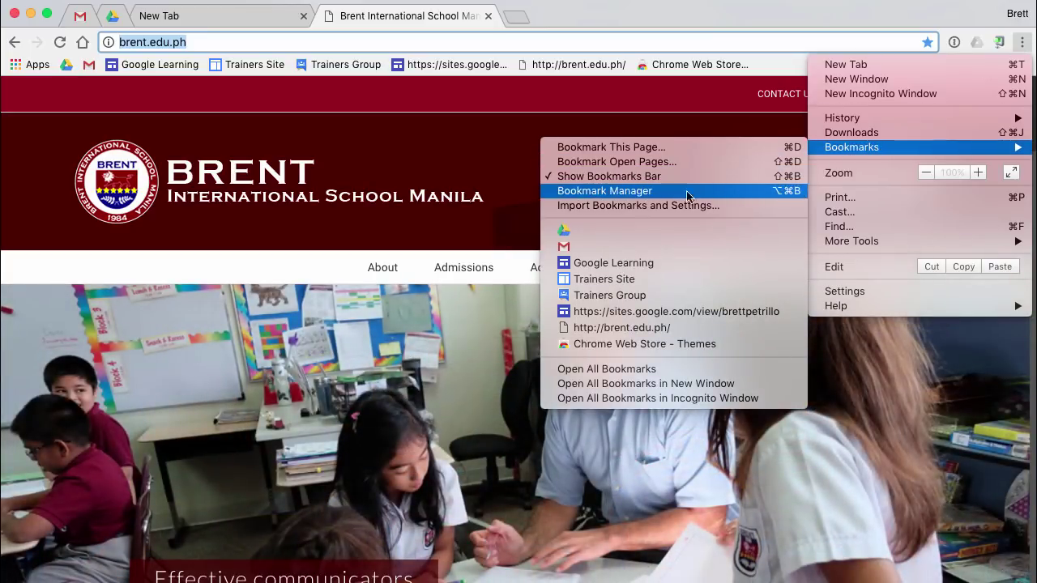
pyautogui.click(608, 194)
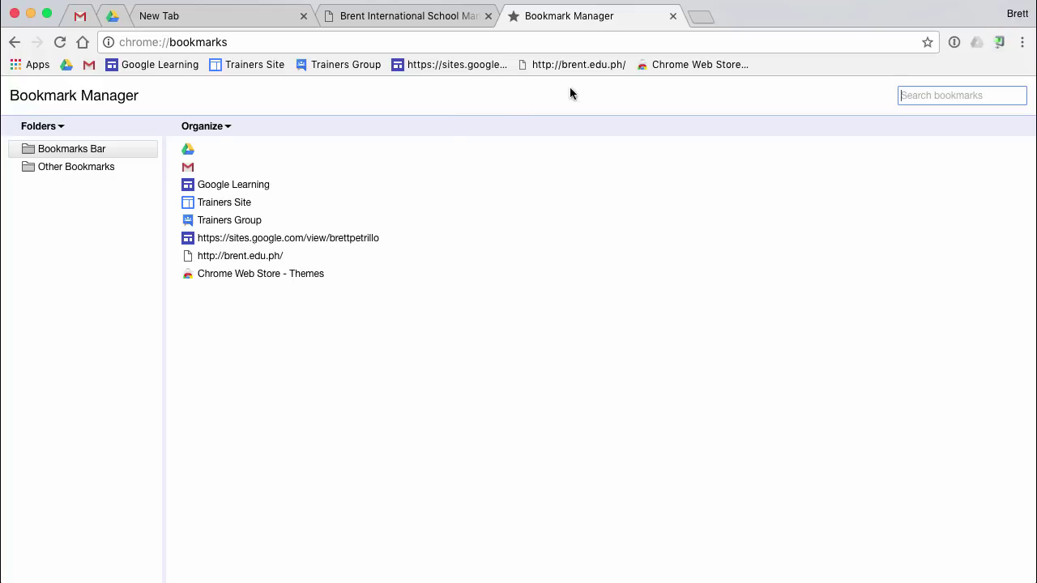
# - Open the browser settings and review the Search section on the omnibox's search engine
pyautogui.click(1021, 42)
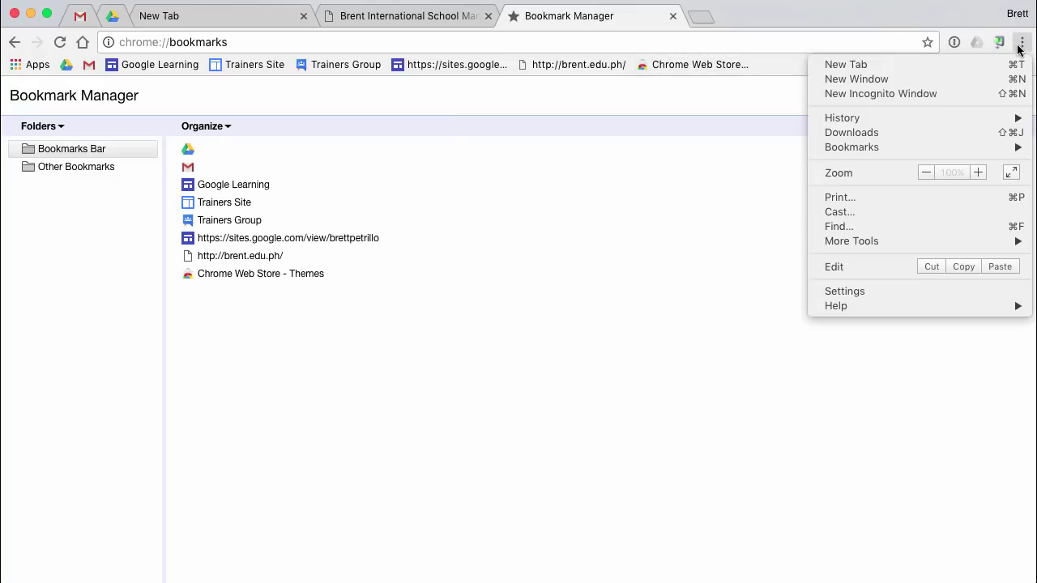
pyautogui.click(854, 291)
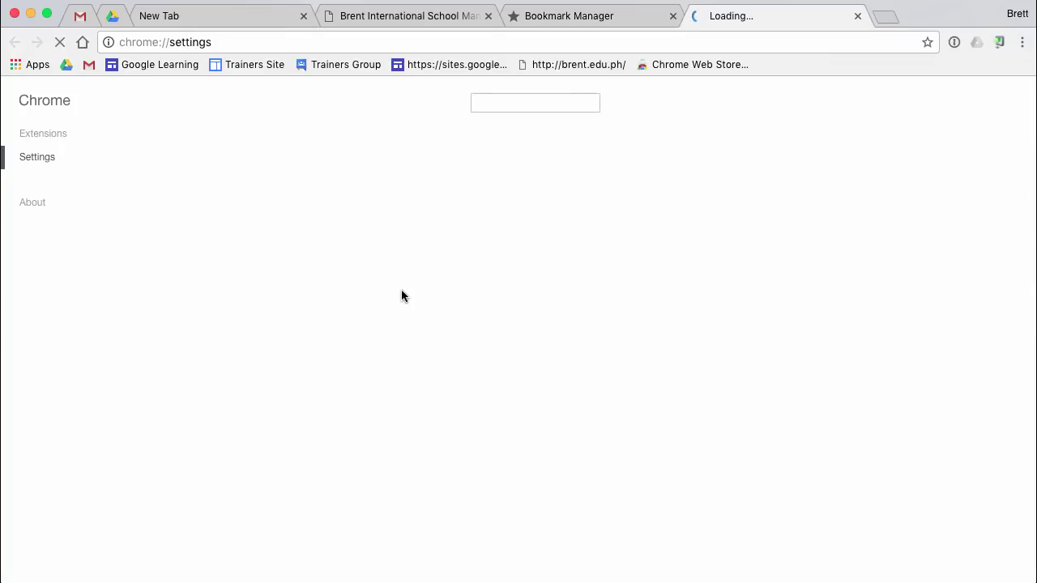
pyautogui.scroll(-3, 298, 375)
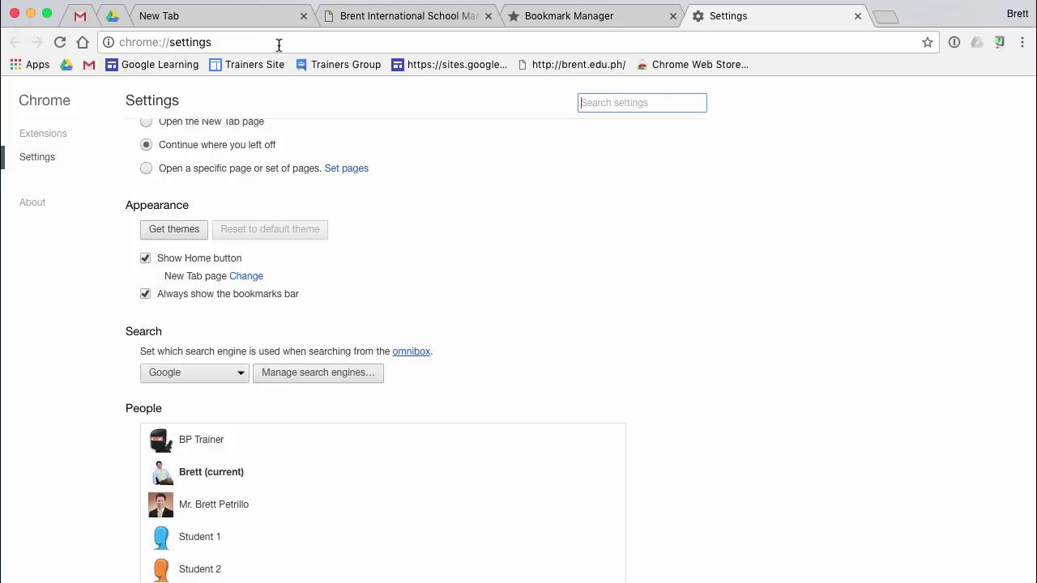
# - Look up define:ball from the New Tab tab's address bar and play the word's pronunciation in the definition
pyautogui.click(240, 15)
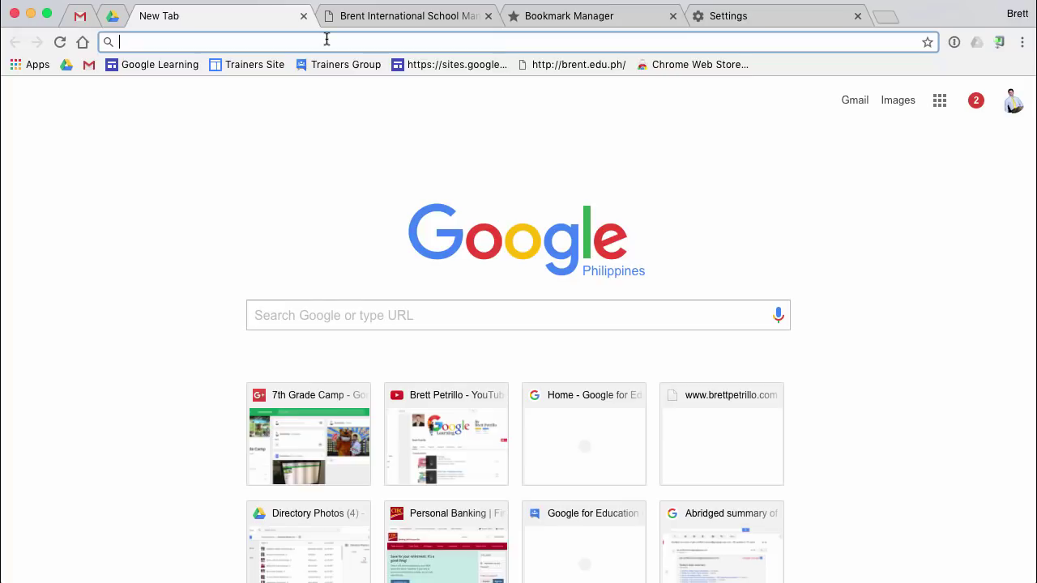
pyautogui.write('define:')
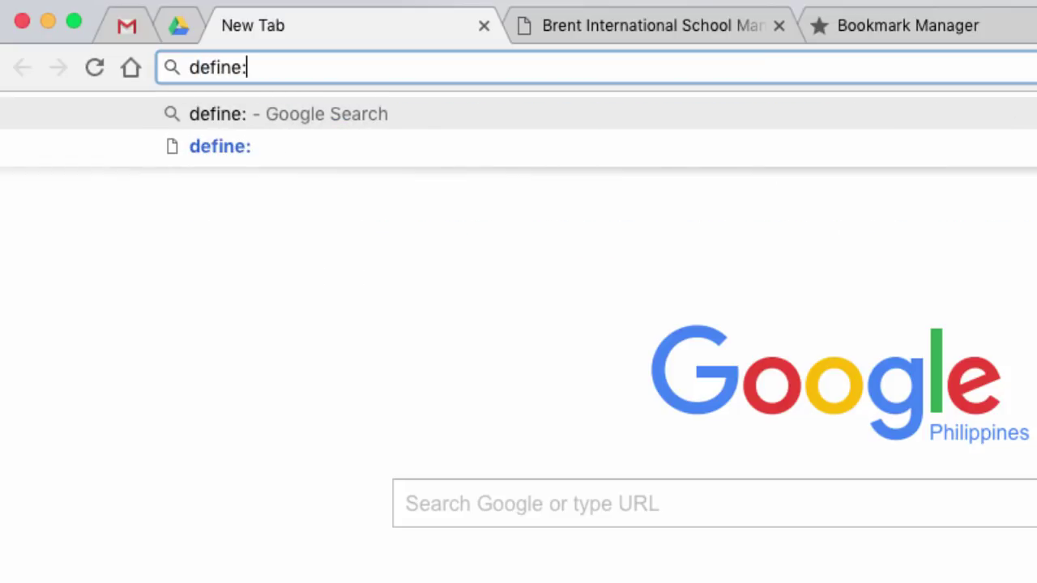
pyautogui.write('ball')
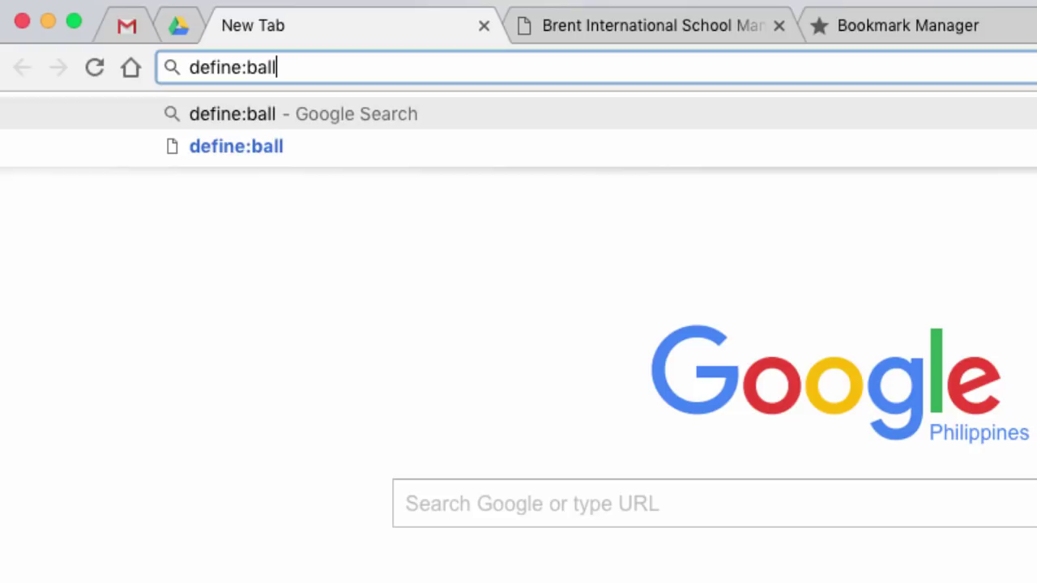
pyautogui.press('Return')
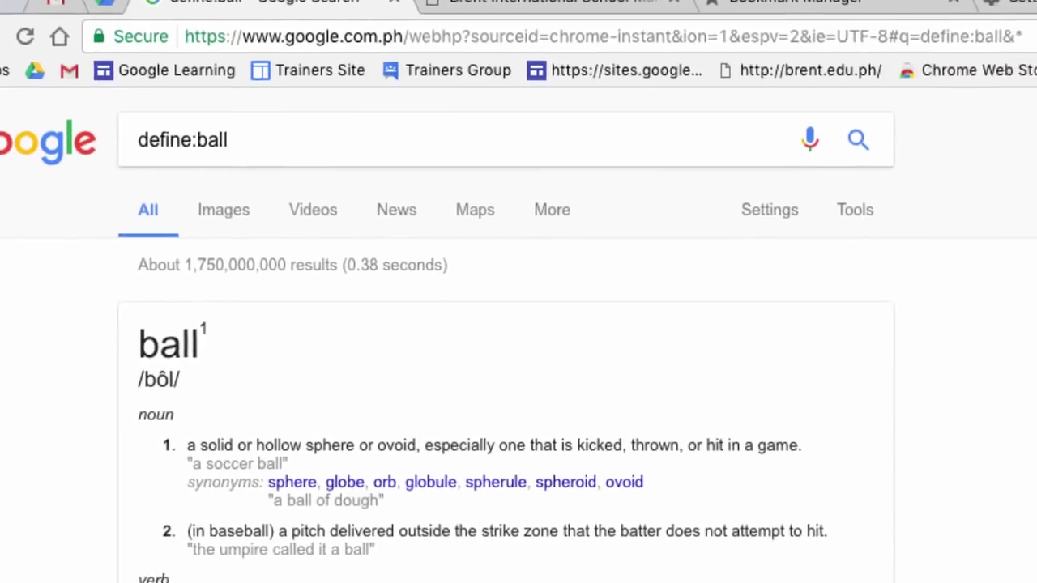
pyautogui.scroll(-3, 371, 477)
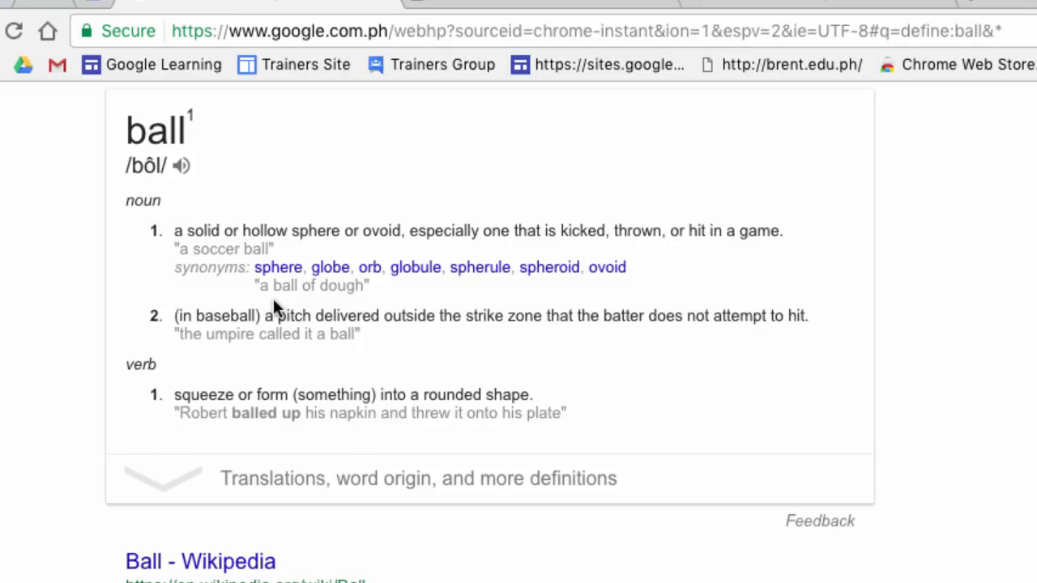
pyautogui.click(183, 166)
pyautogui.scroll(5, 609, 159)
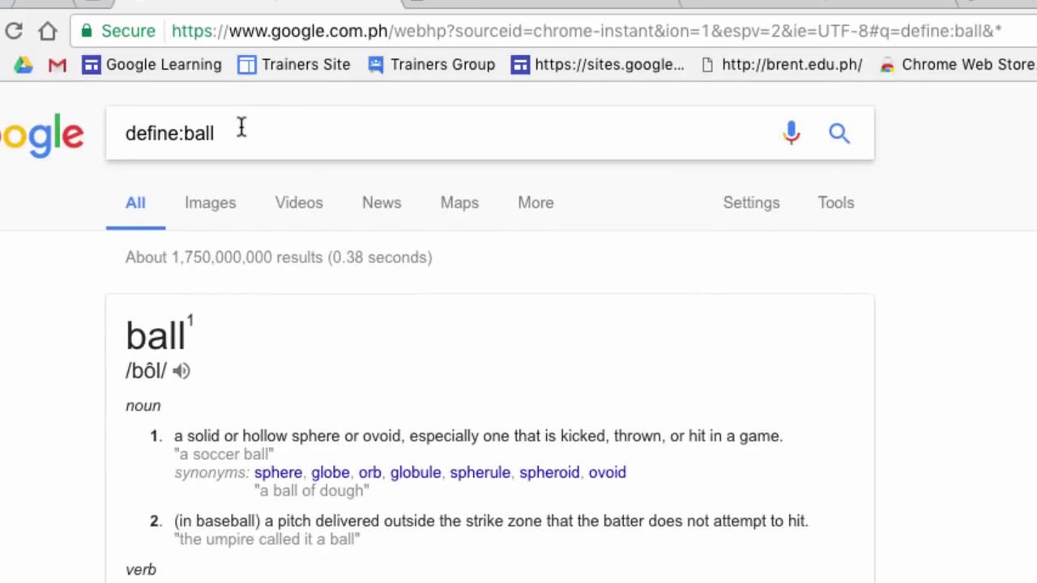
# - Calculate 5-8*6 from the address bar and view the calculator in the search results
pyautogui.click(278, 35)
pyautogui.click(279, 37)
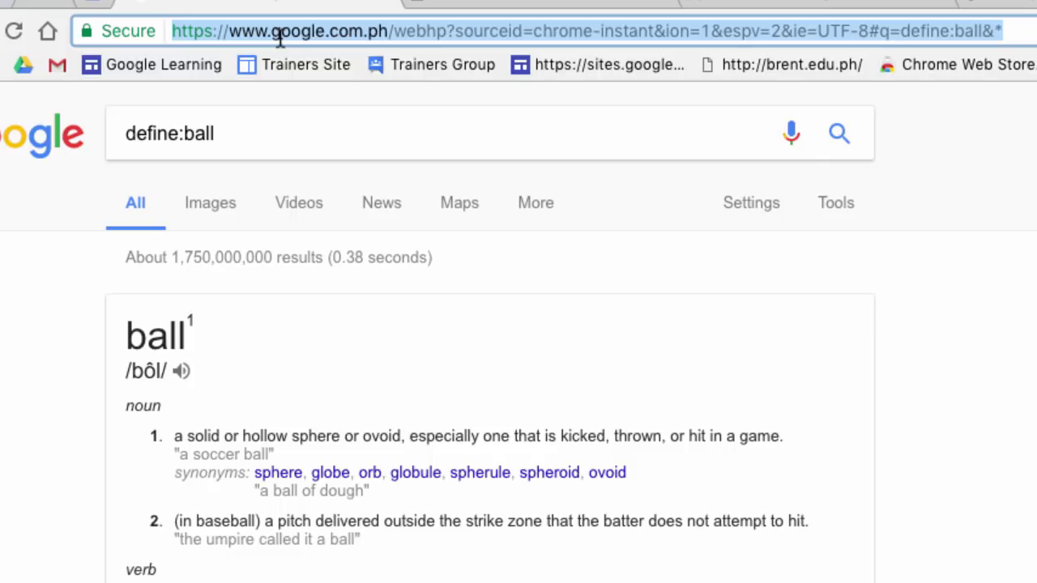
pyautogui.write('5')
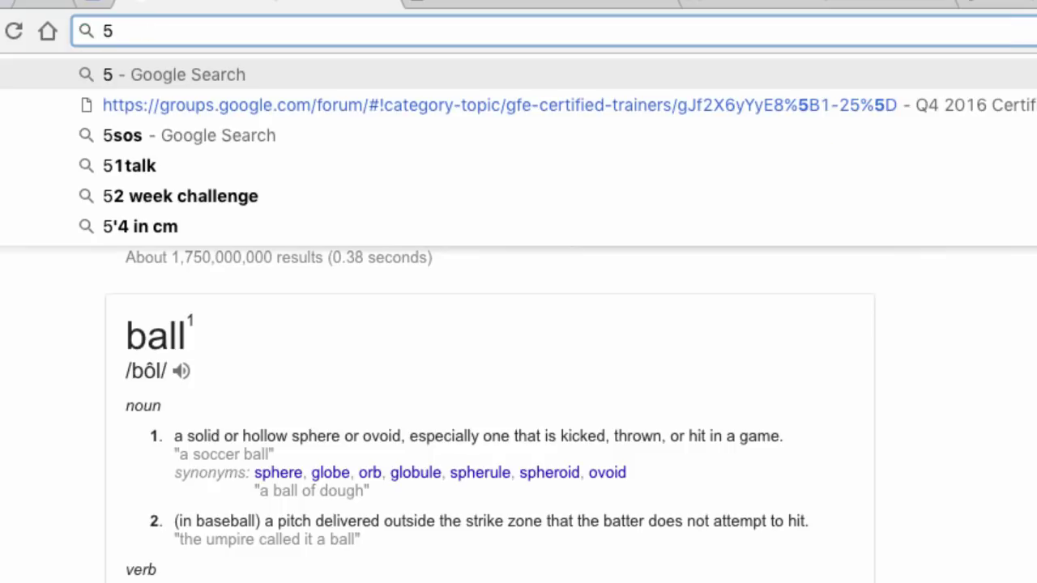
pyautogui.write('-8')
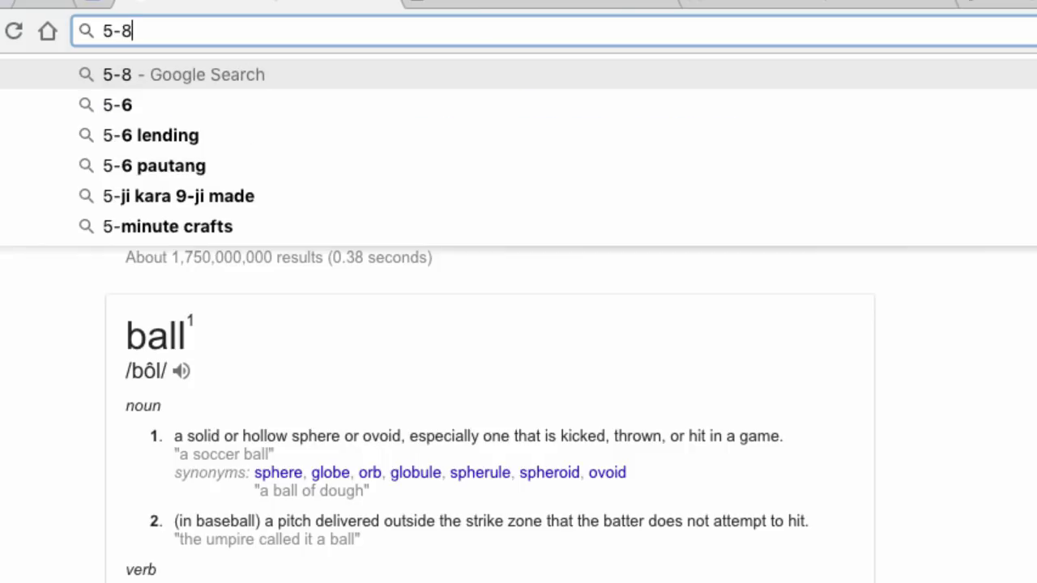
pyautogui.write('*')
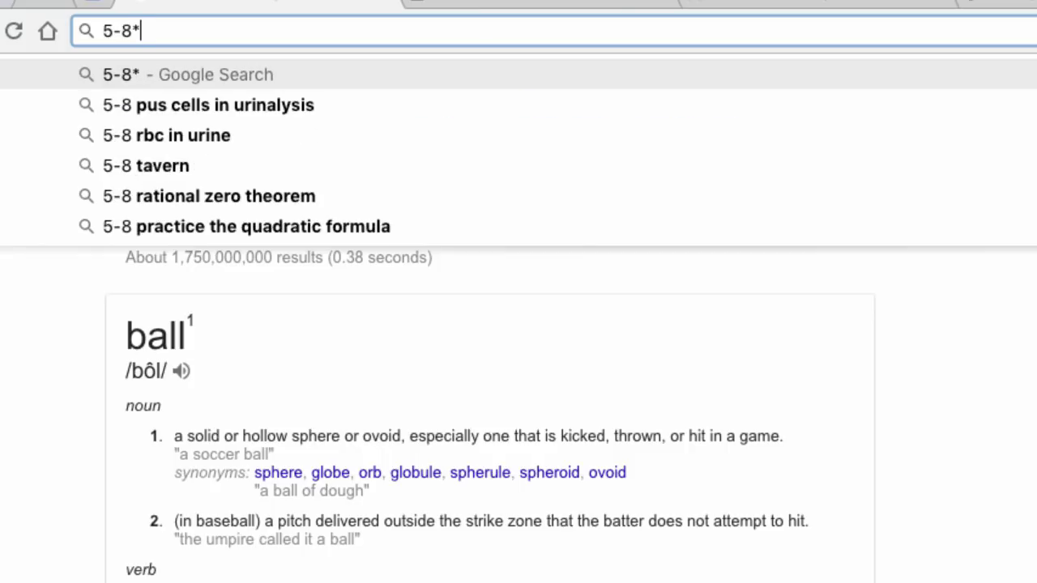
pyautogui.write('6')
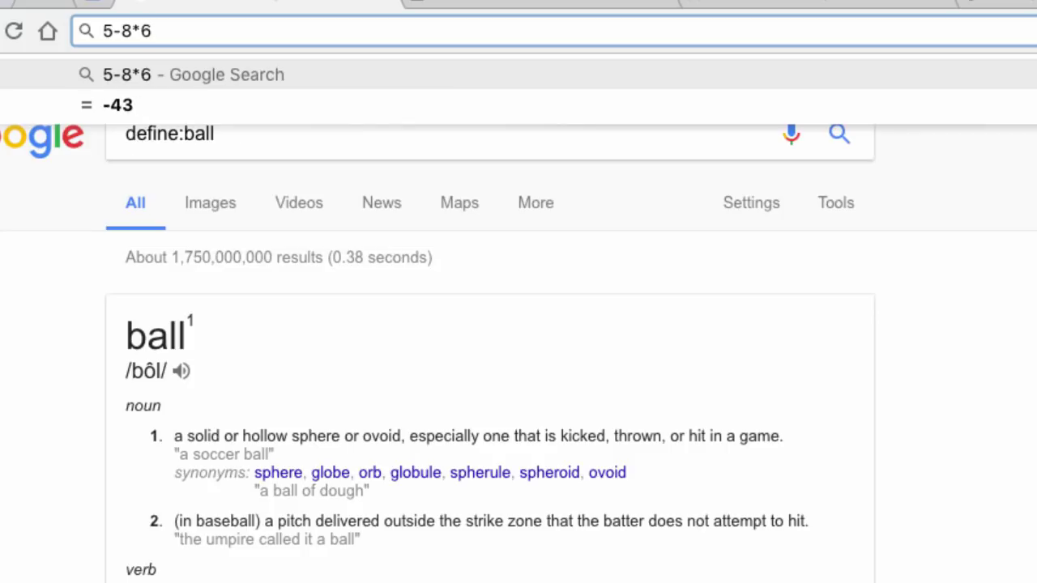
pyautogui.press('Return')
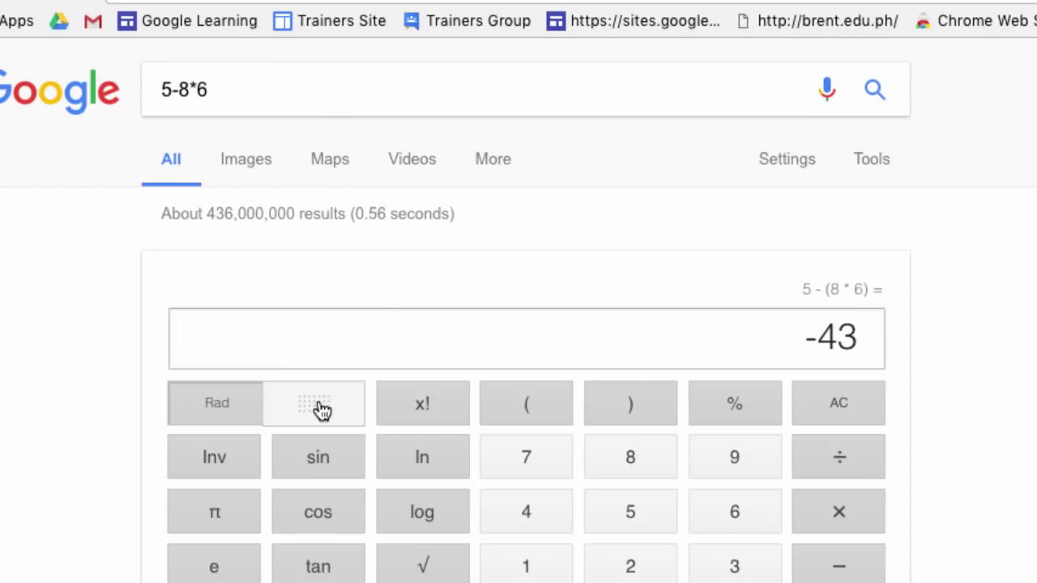
pyautogui.scroll(-2, 317, 411)
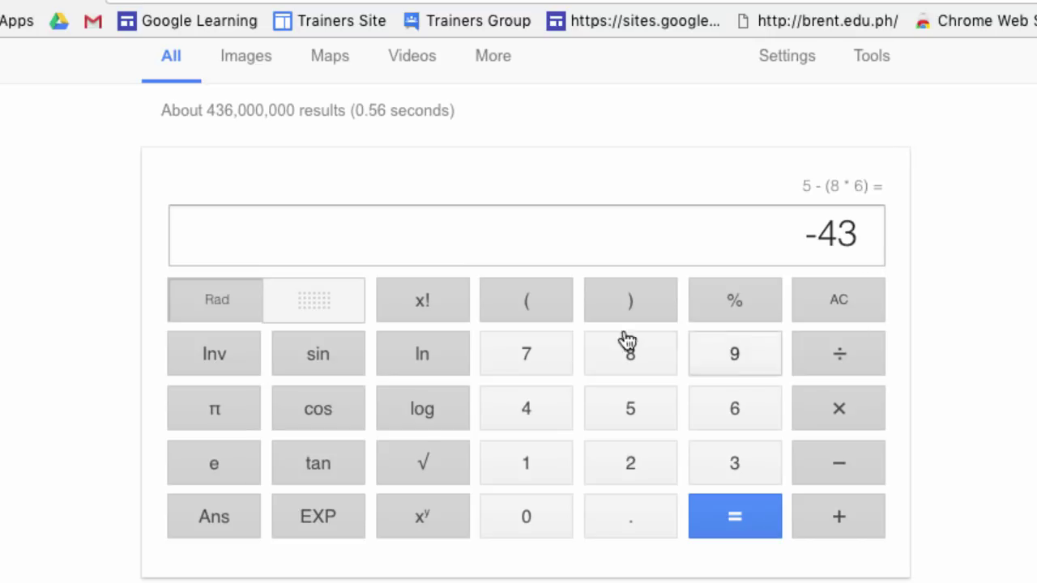
pyautogui.scroll(3, 460, 461)
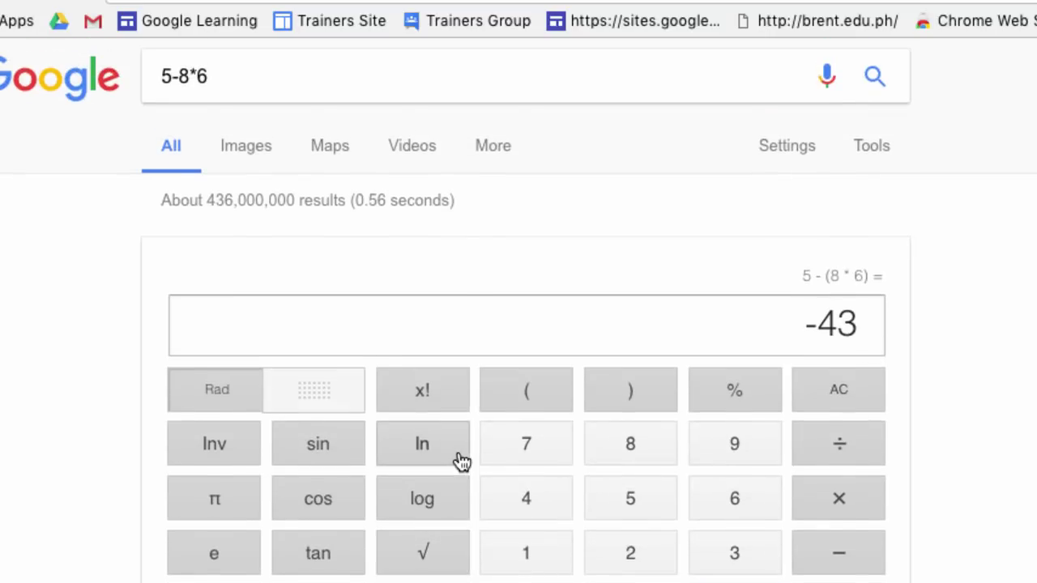
# - Search Google for timer, view the 5-minute timer in full screen, and return to the results page
pyautogui.tripleClick(237, 89)
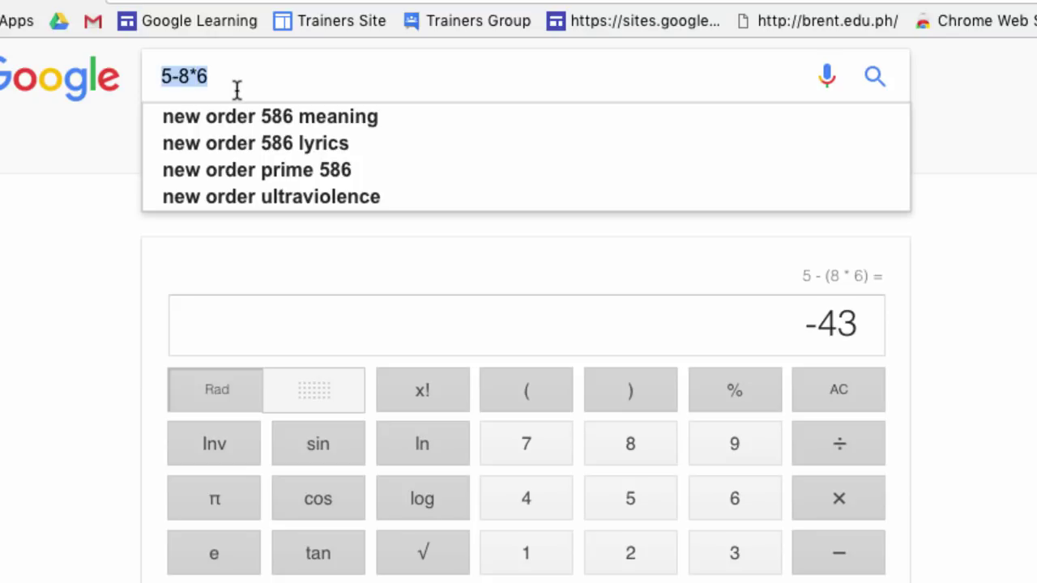
pyautogui.write('timer')
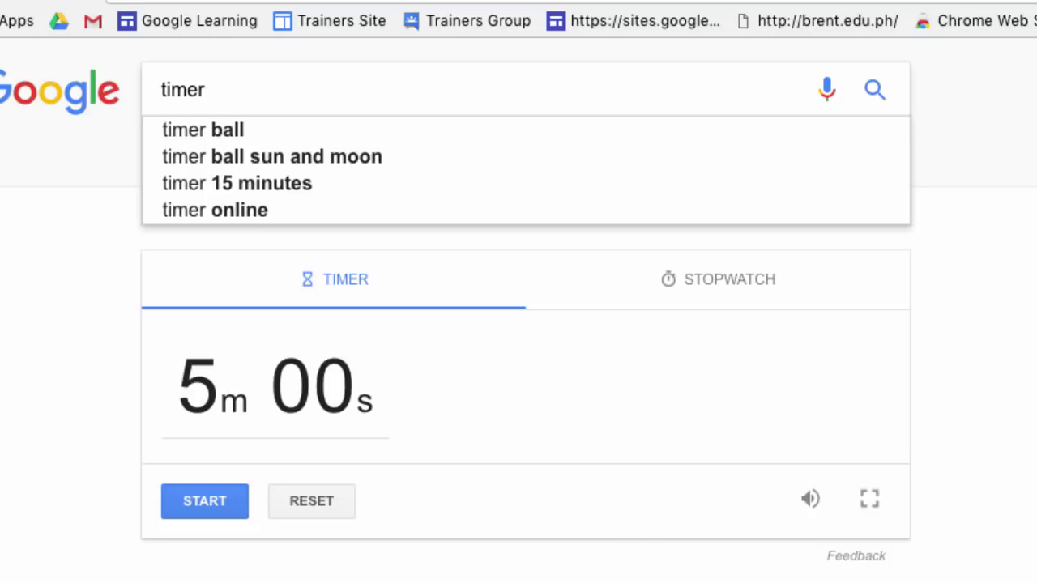
pyautogui.press('Return')
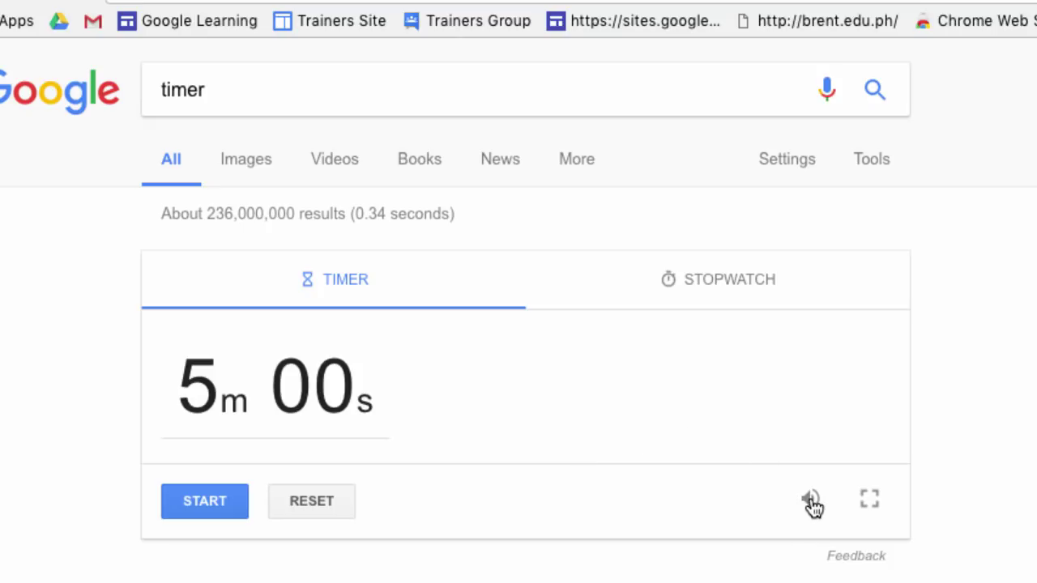
pyautogui.click(869, 500)
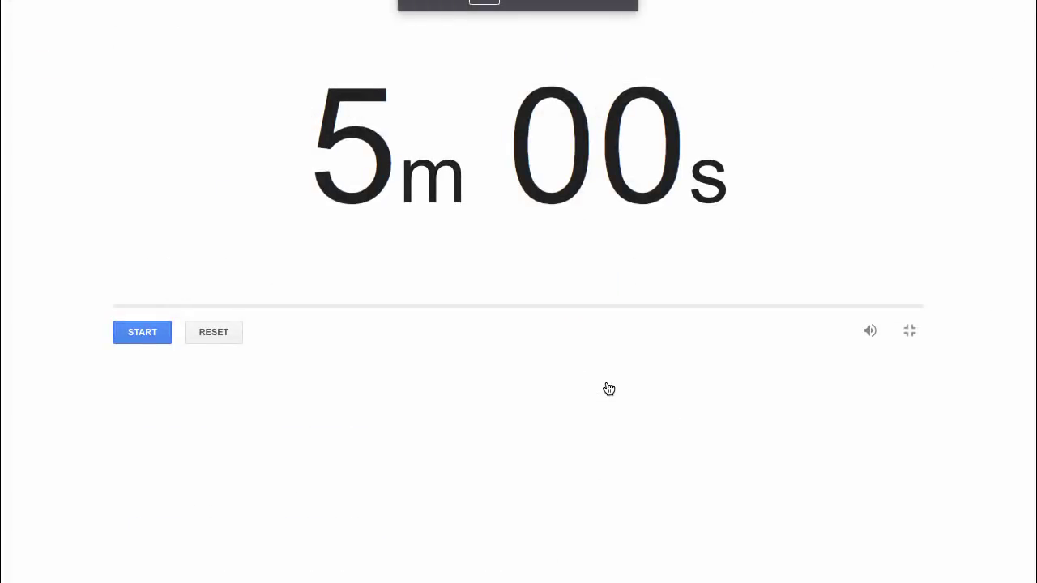
pyautogui.press('Escape')
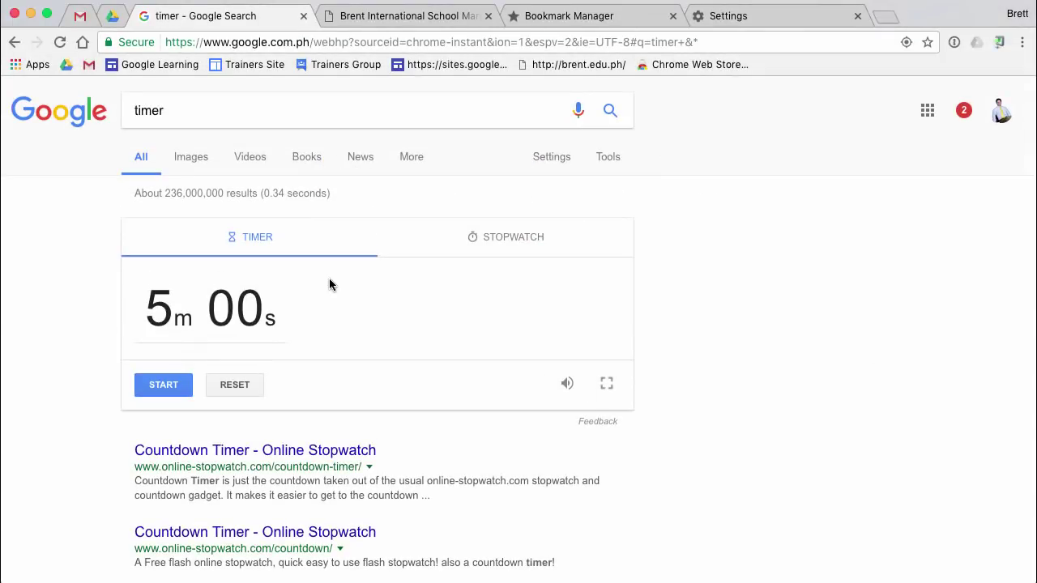
# - Replace the search query with degrees celsius to fahrenheit and run the search using the suggested completion
pyautogui.doubleClick(172, 110)
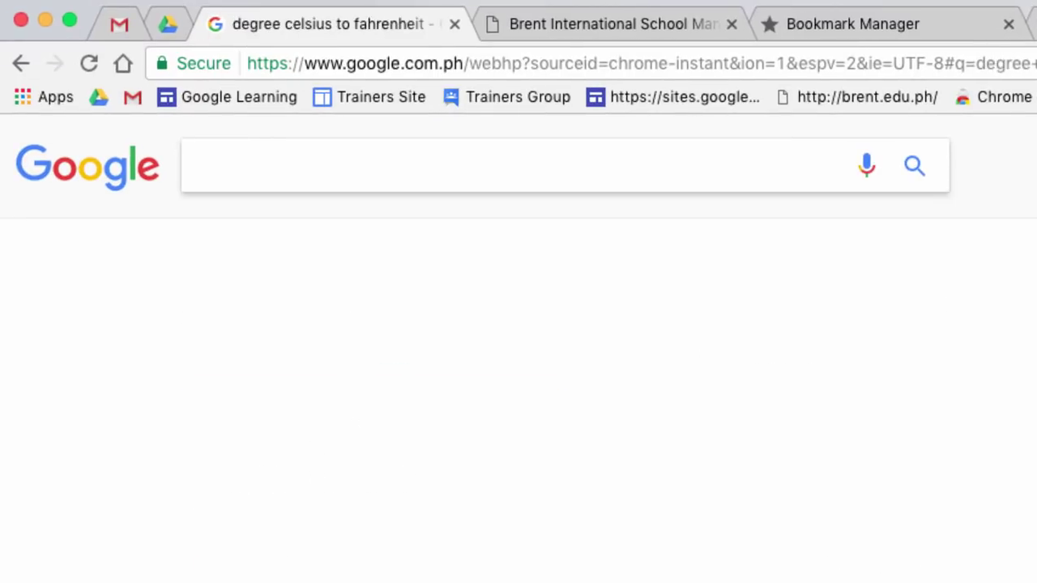
pyautogui.write('degrees')
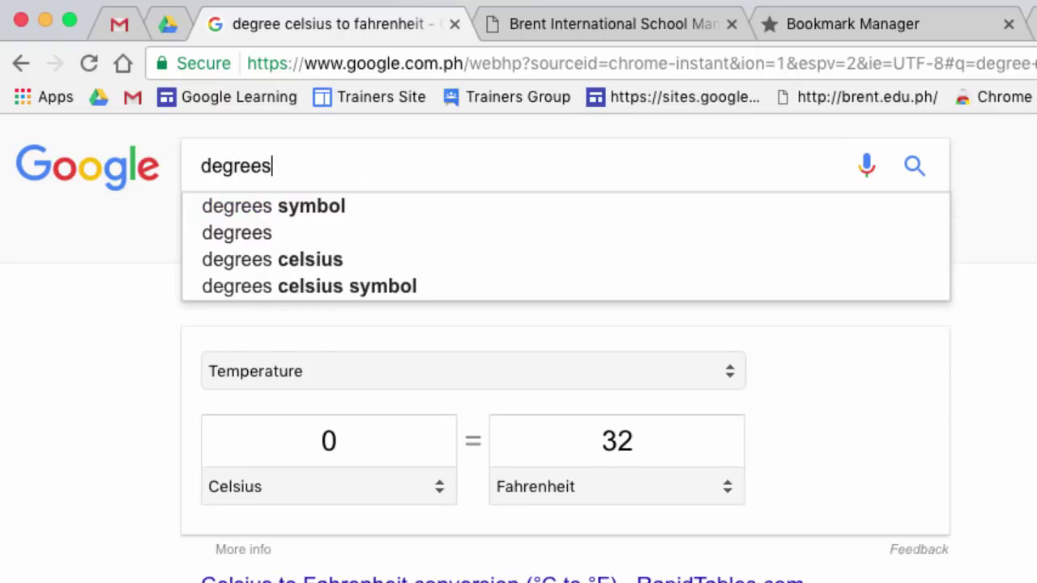
pyautogui.press('Down')
pyautogui.press('Down')
pyautogui.press('Down')
pyautogui.press('Down')
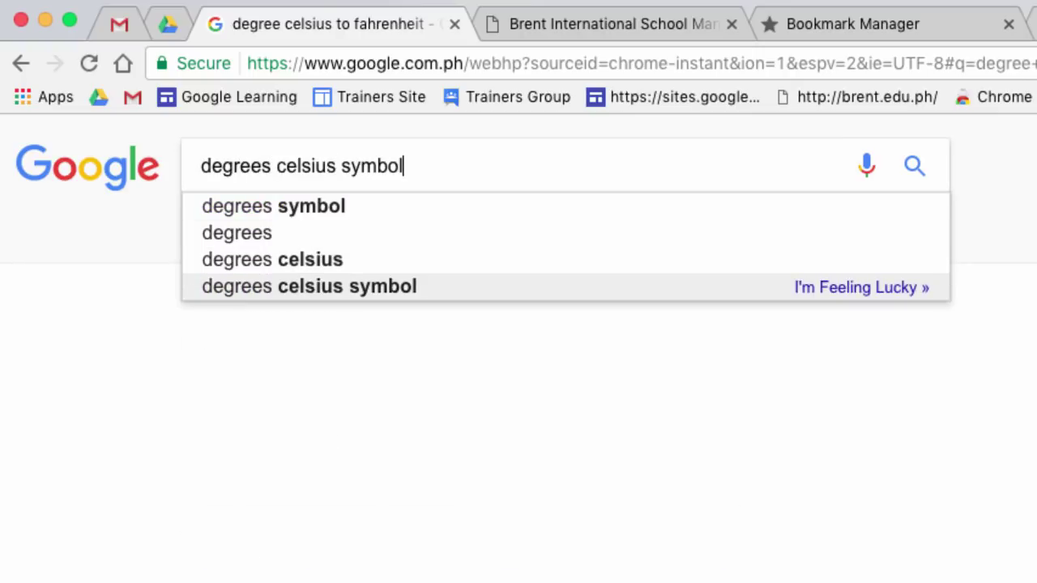
pyautogui.press('BackSpace')
pyautogui.press('BackSpace')
pyautogui.press('BackSpace')
pyautogui.press('BackSpace')
pyautogui.press('BackSpace')
pyautogui.press('BackSpace')
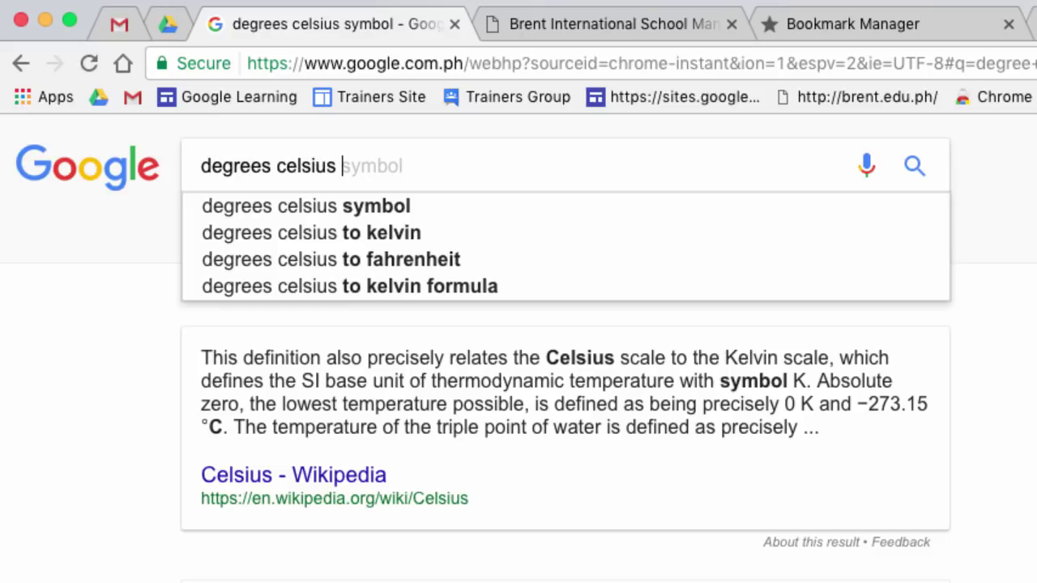
pyautogui.write('to')
pyautogui.press('Down')
pyautogui.press('Down')
pyautogui.press('Down')
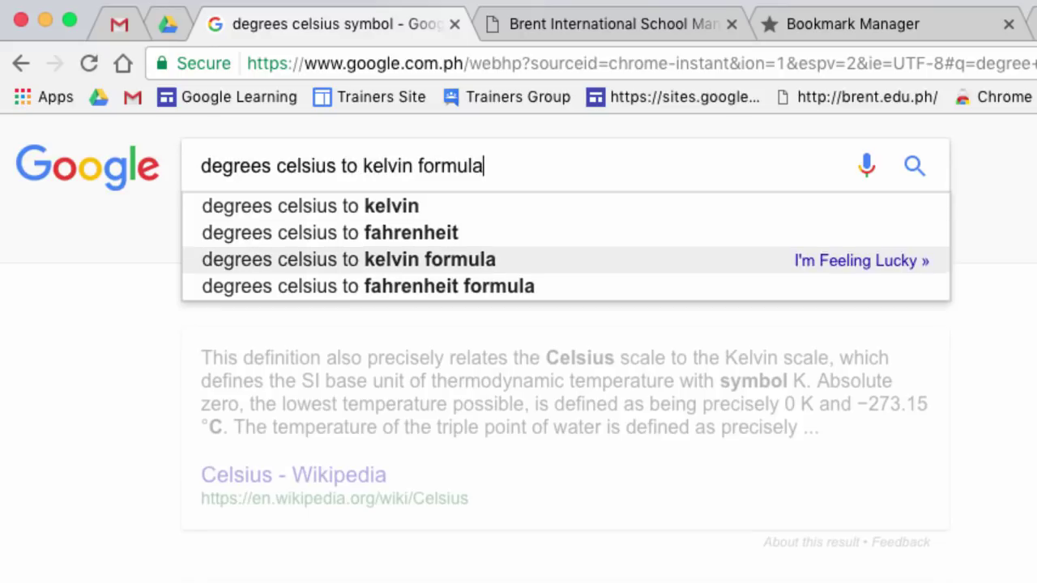
pyautogui.press('Up')
pyautogui.press('Return')
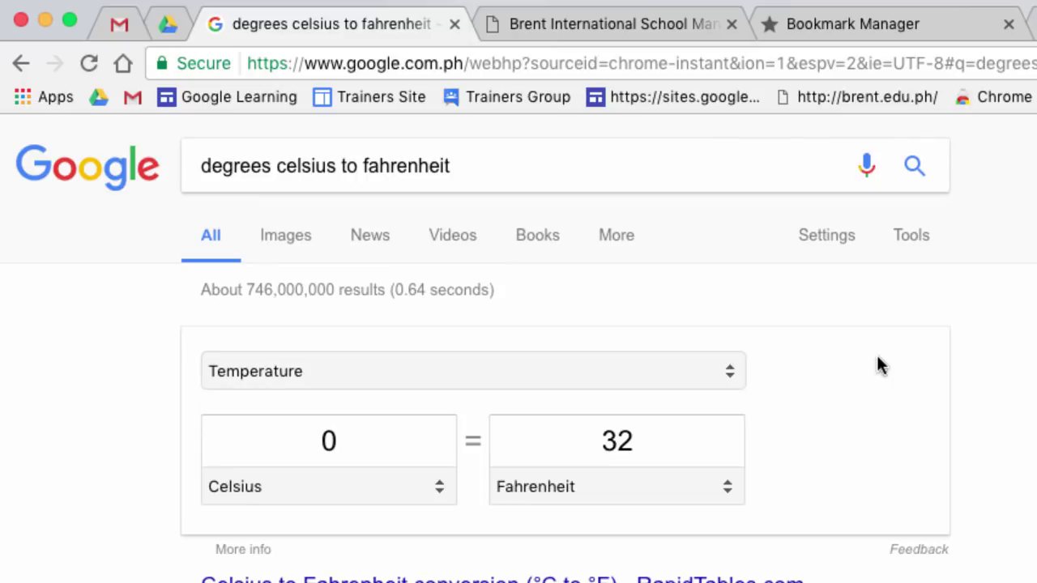
# - Convert 6 degrees Celsius in the temperature converter, and enter 3 as the Fahrenheit value
pyautogui.scroll(-1, 877, 364)
pyautogui.scroll(-2, 877, 356)
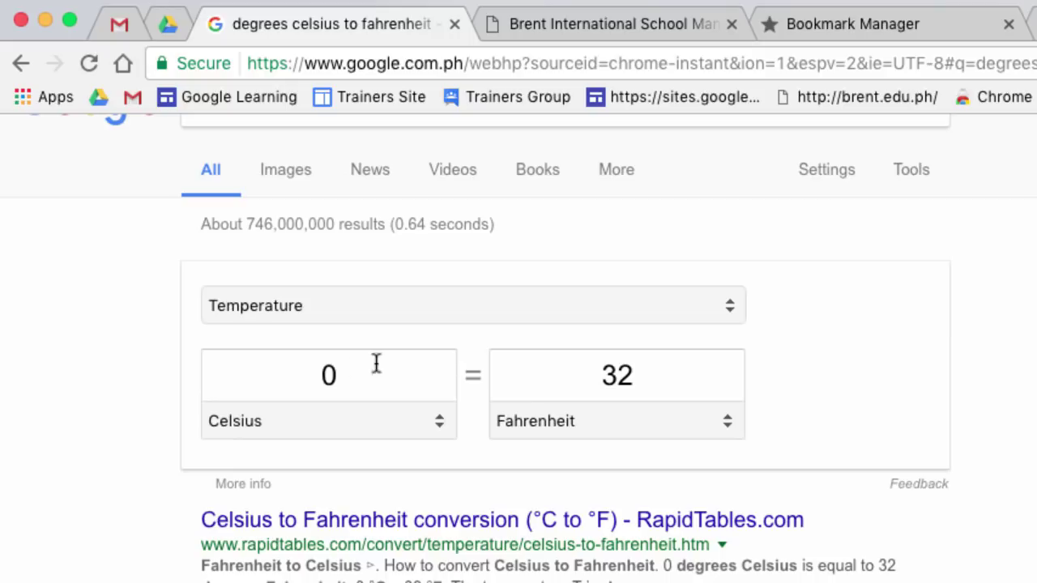
pyautogui.click(327, 374)
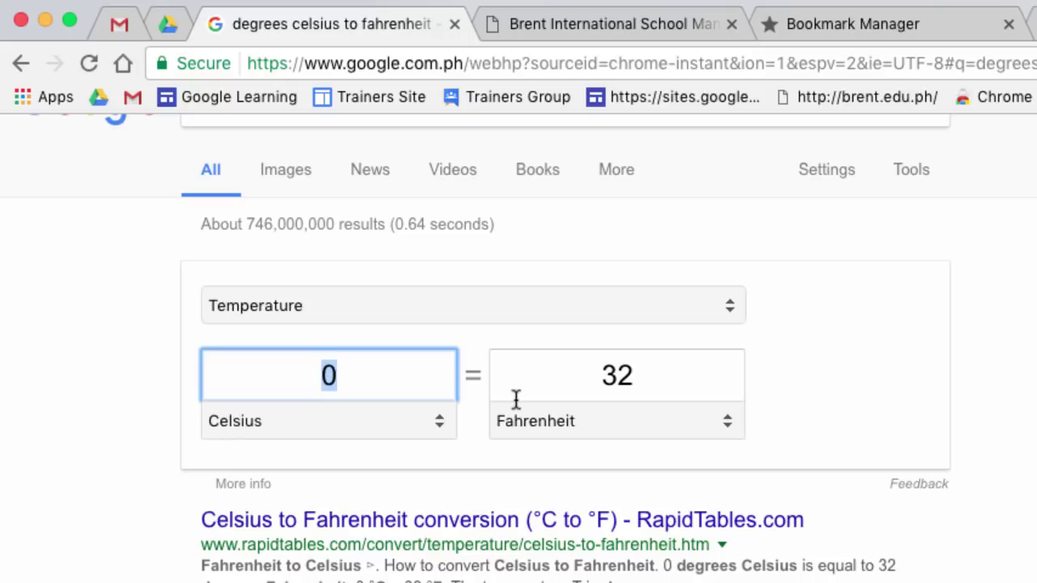
pyautogui.write('4')
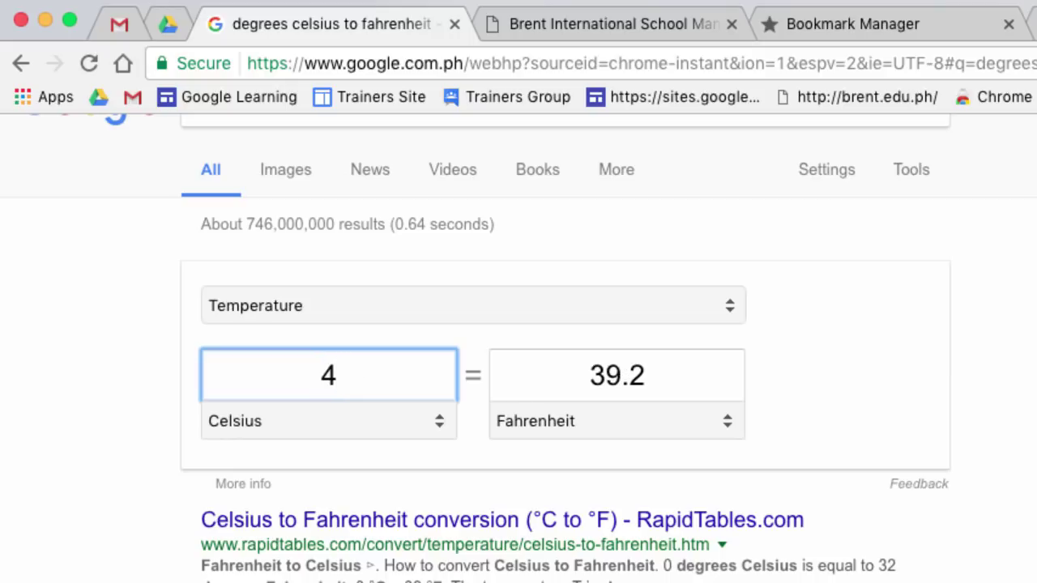
pyautogui.press('BackSpace')
pyautogui.write('6')
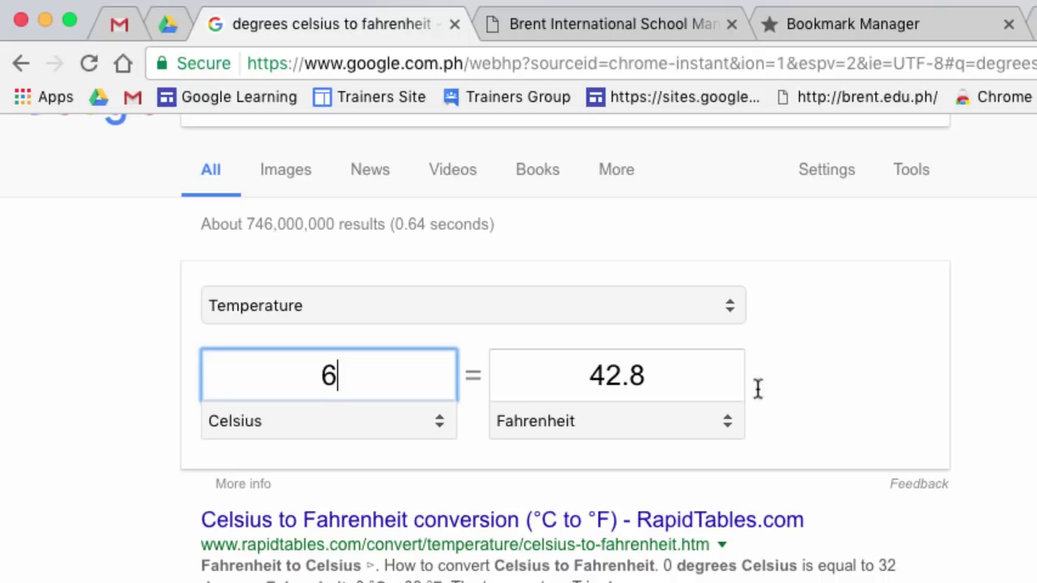
pyautogui.click(645, 377)
pyautogui.doubleClick(646, 377)
pyautogui.write('3')
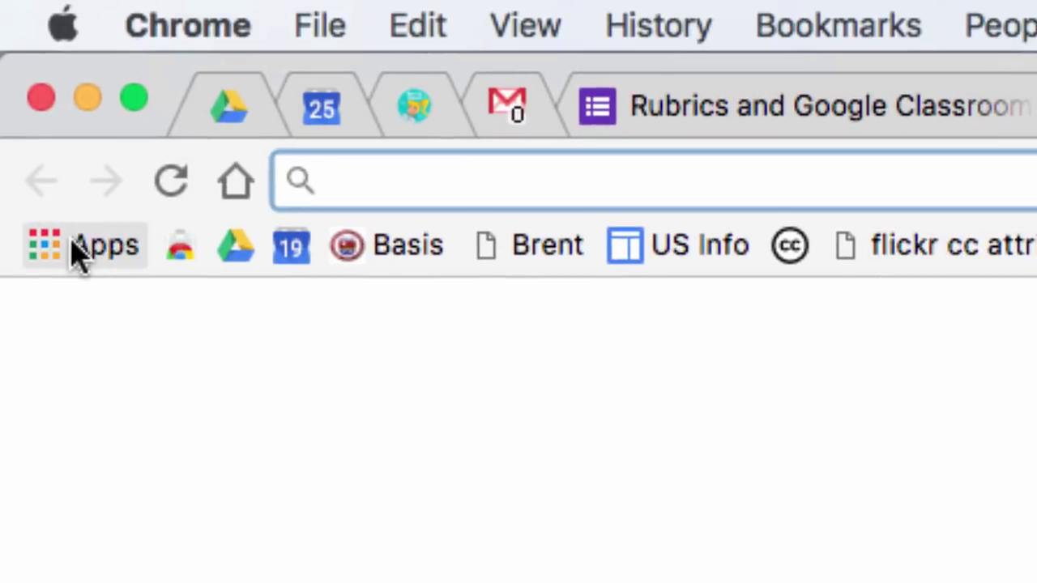
# - Open the Chrome Web Store from the browser's apps page and look through the app categories, including the Business Tools and Education subcategories
pyautogui.click(78, 255)
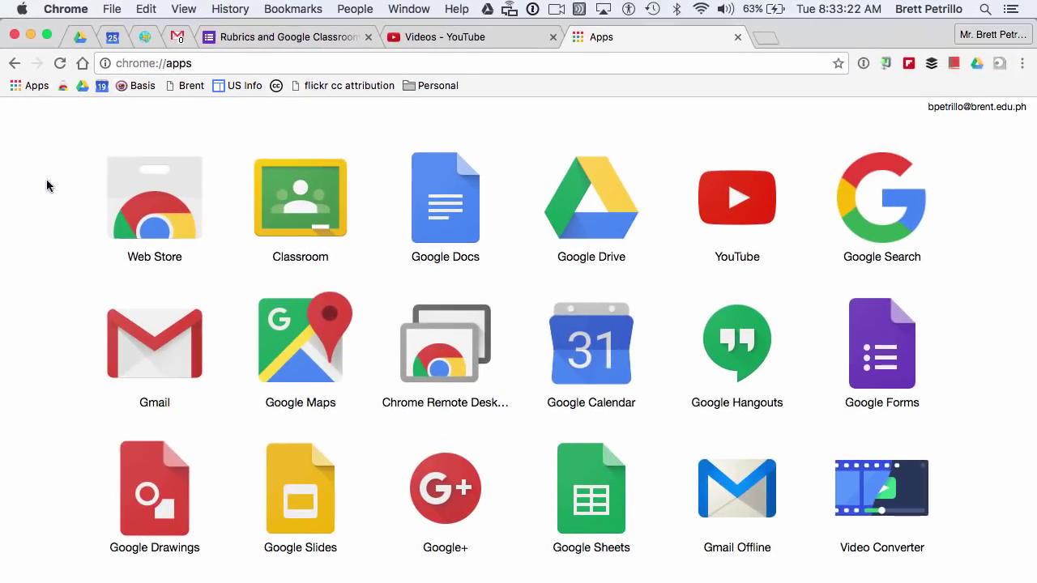
pyautogui.click(160, 204)
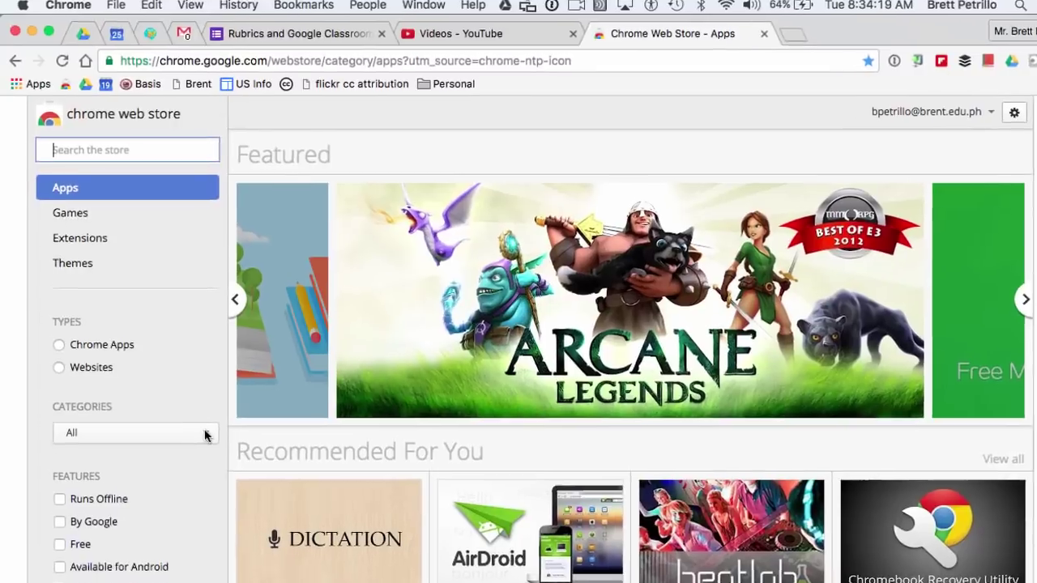
pyautogui.click(197, 423)
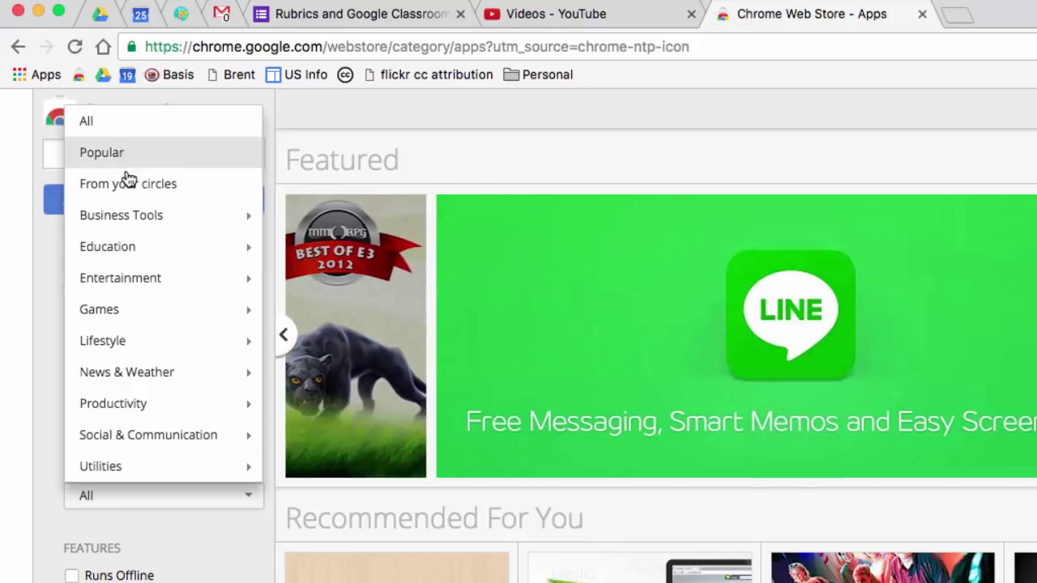
pyautogui.moveTo(143, 222)
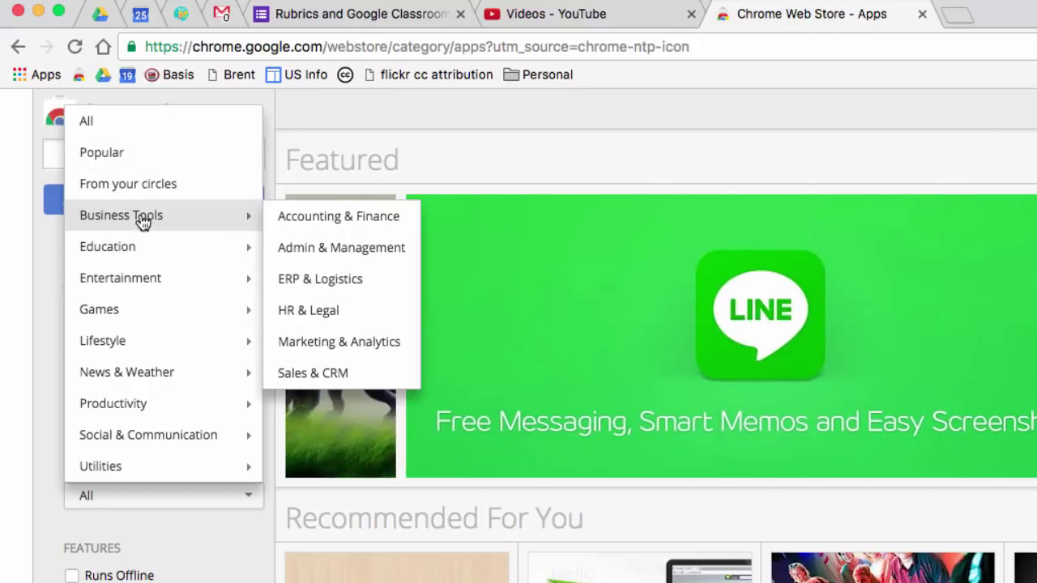
pyautogui.moveTo(133, 253)
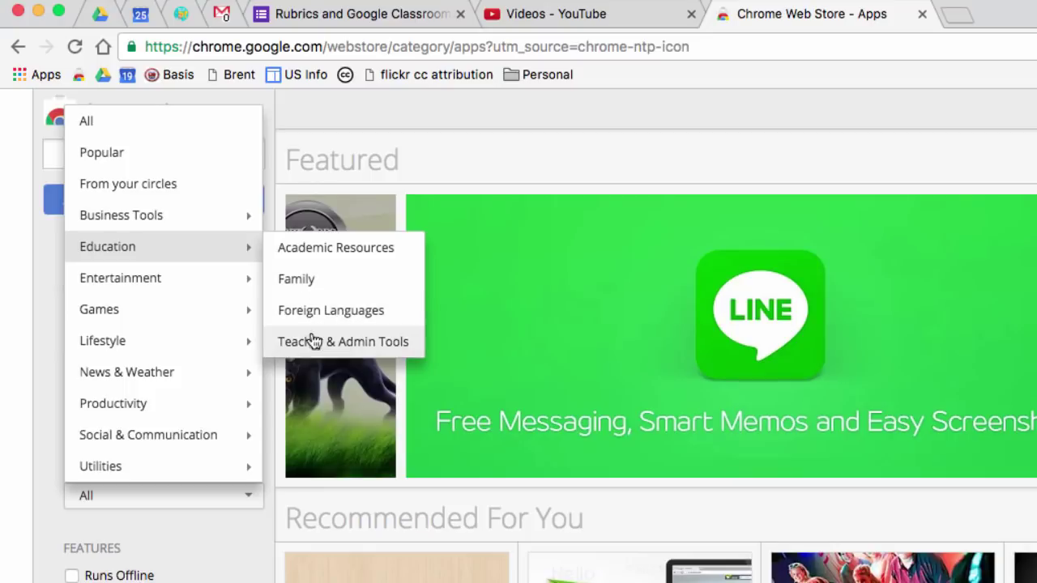
pyautogui.moveTo(223, 286)
pyautogui.moveTo(206, 256)
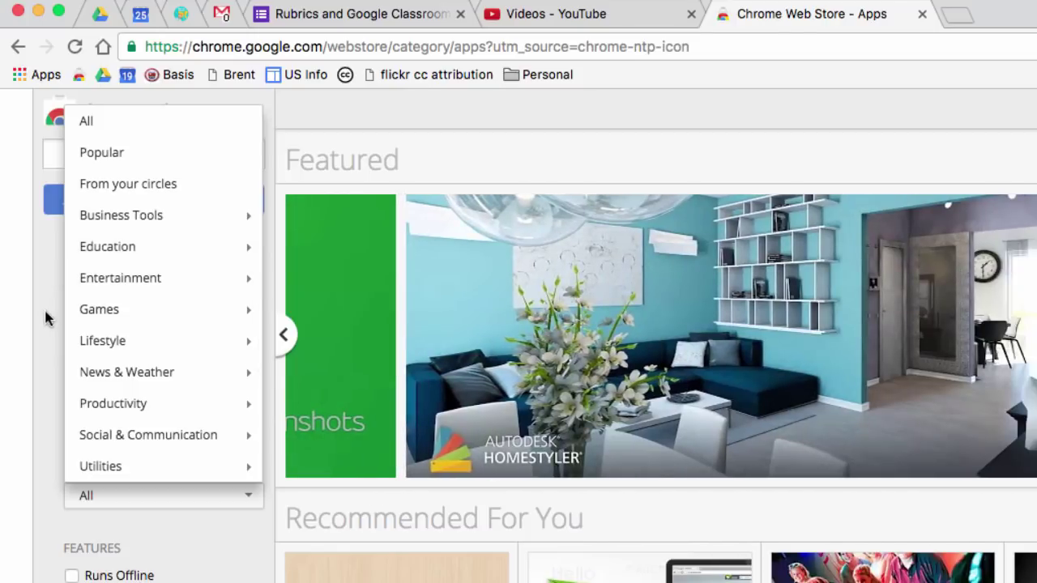
pyautogui.click(44, 307)
# - Review the web store's feature filters, such as Runs Offline, Free and Works with Google Drive
pyautogui.scroll(-3, 38, 344)
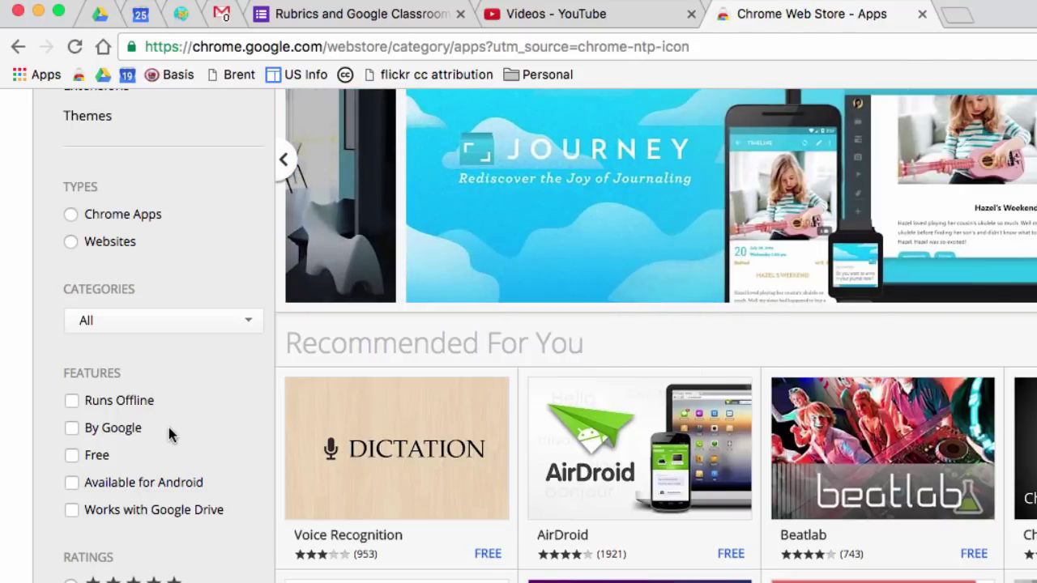
pyautogui.scroll(-1, 166, 442)
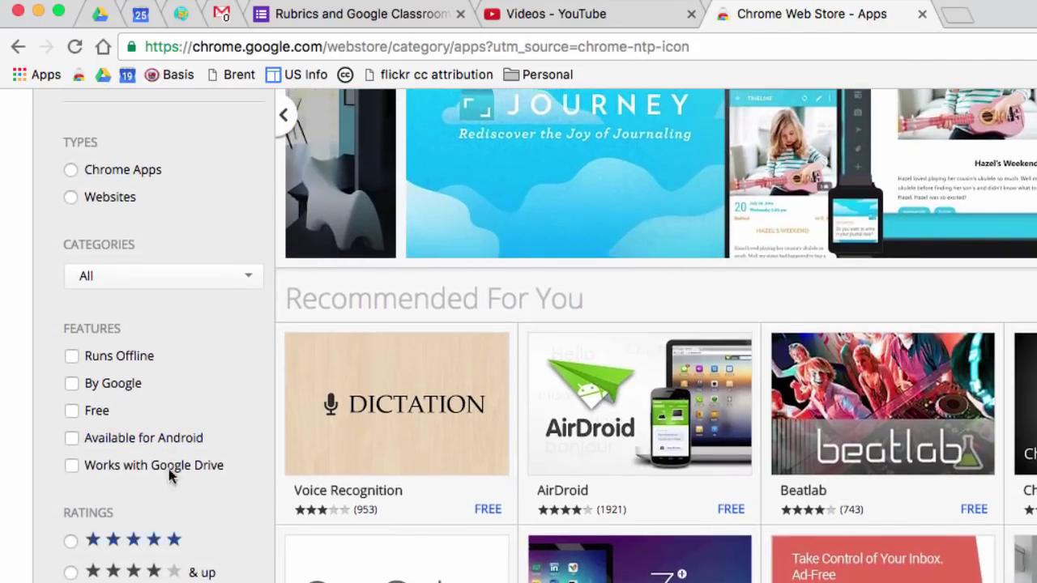
pyautogui.scroll(5, 185, 374)
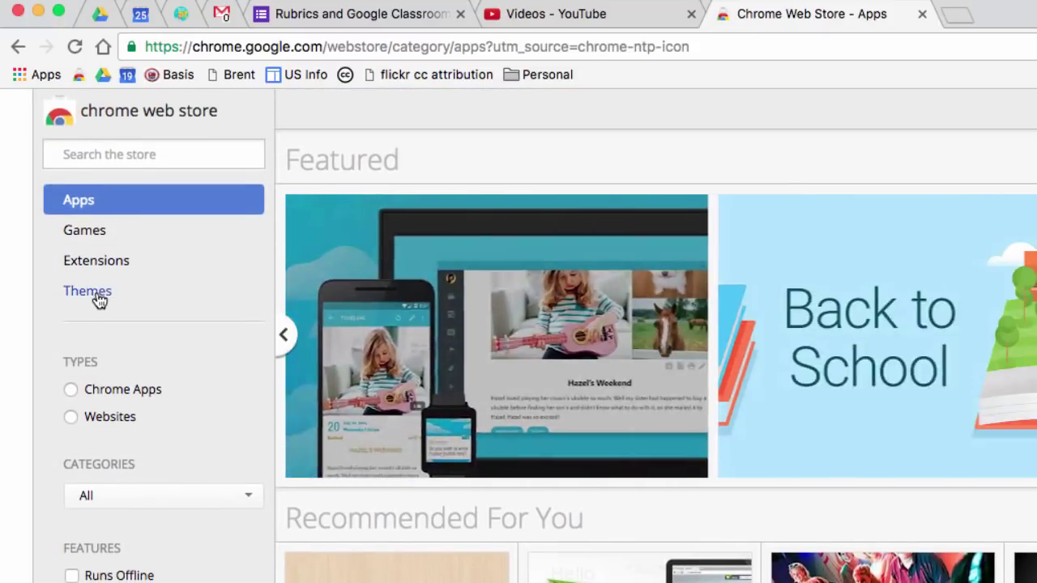
# - Open the Themes section of the web store and browse its collections from Editor's Picks to Cool Rides
pyautogui.click(96, 299)
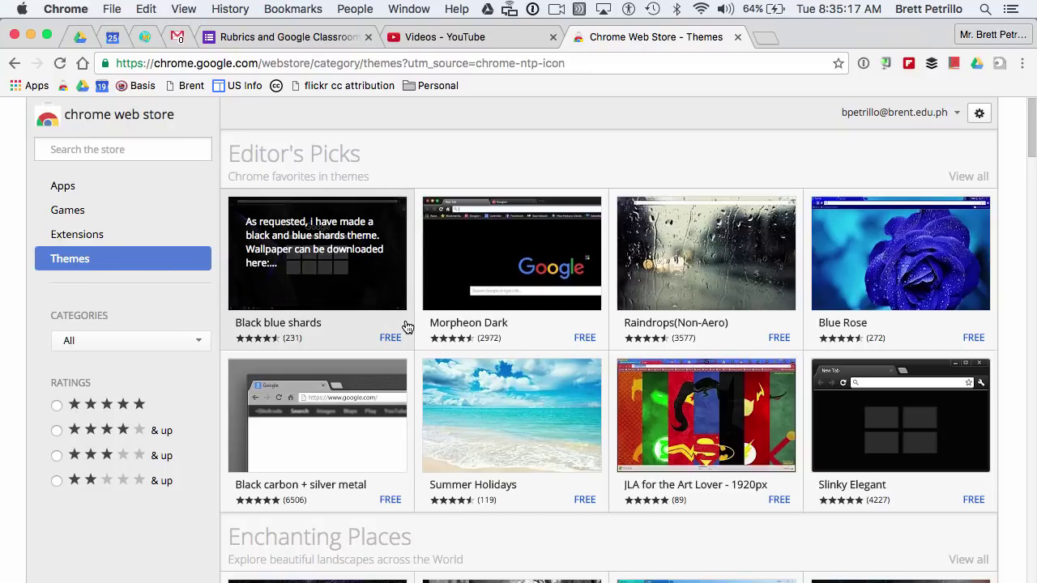
pyautogui.scroll(-1, 407, 326)
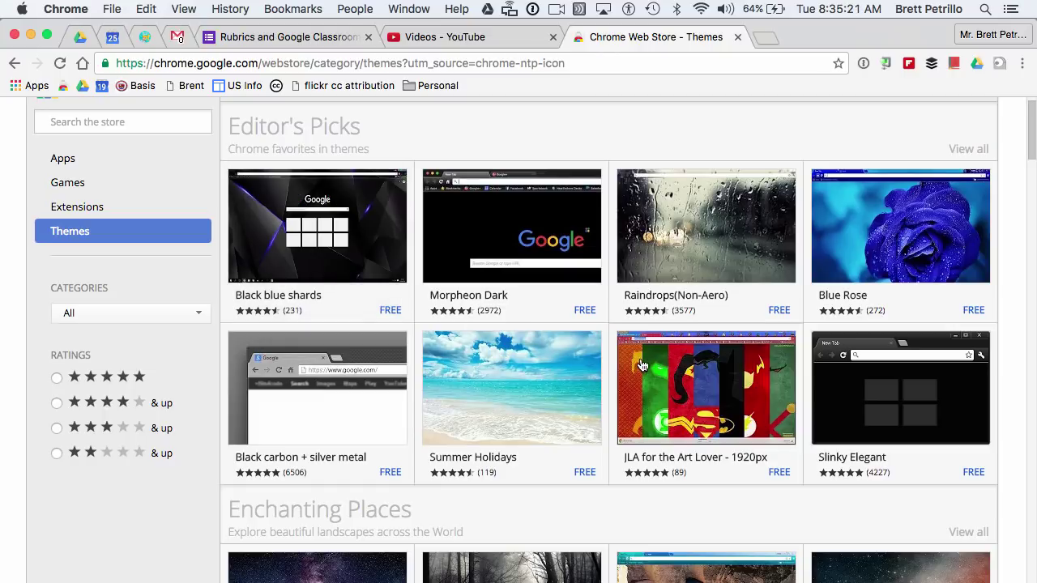
pyautogui.scroll(-5, 622, 416)
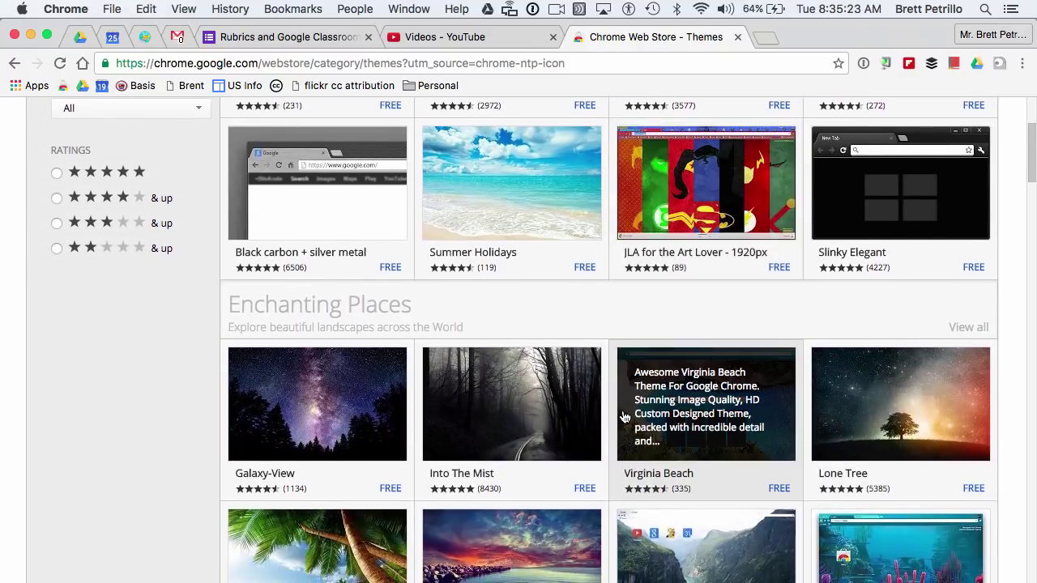
pyautogui.scroll(-2, 624, 417)
pyautogui.scroll(-2, 624, 416)
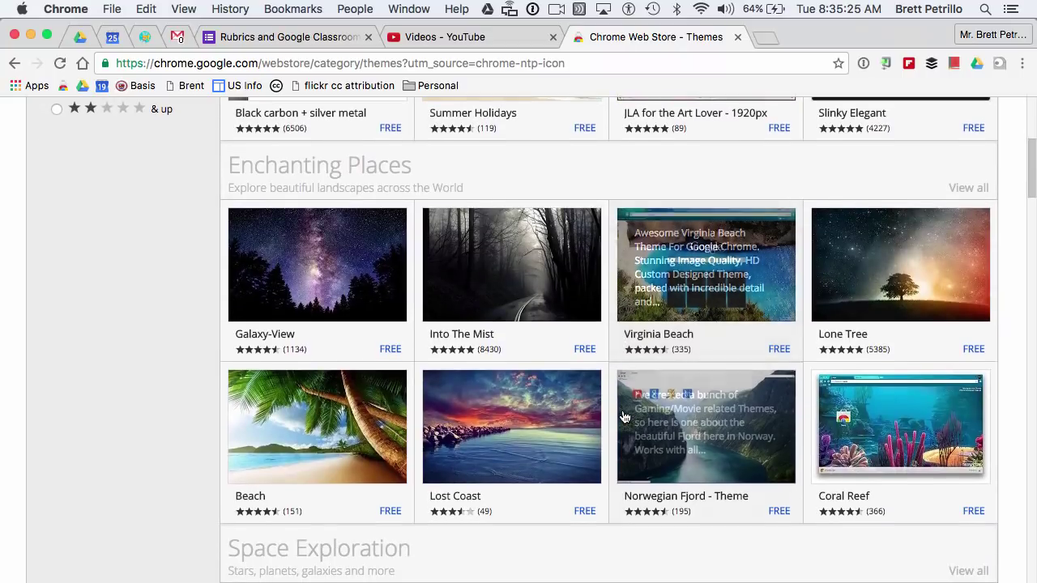
pyautogui.scroll(-4, 624, 416)
pyautogui.scroll(-7, 623, 416)
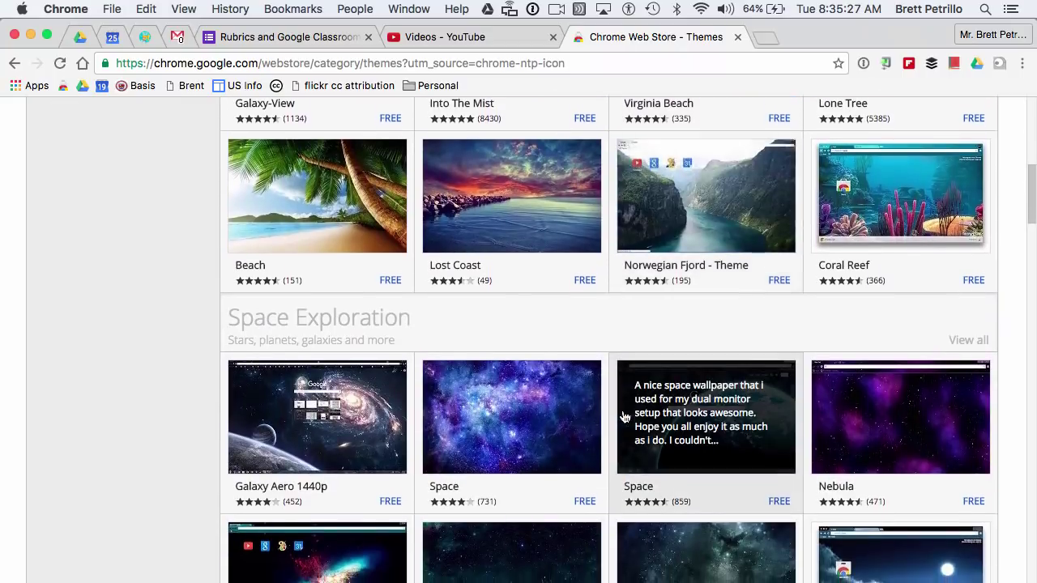
pyautogui.scroll(-10, 625, 417)
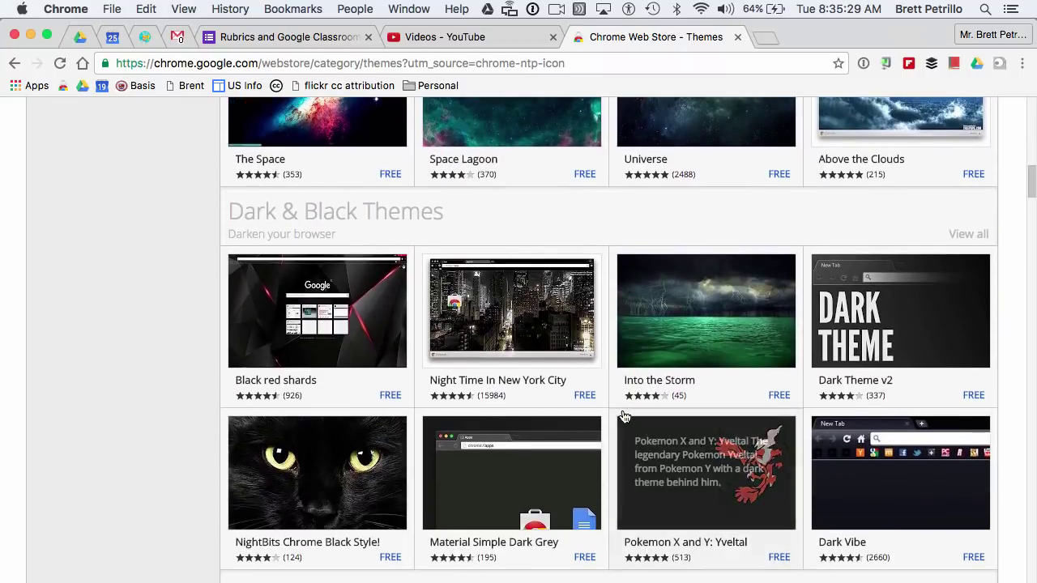
pyautogui.scroll(-10, 624, 417)
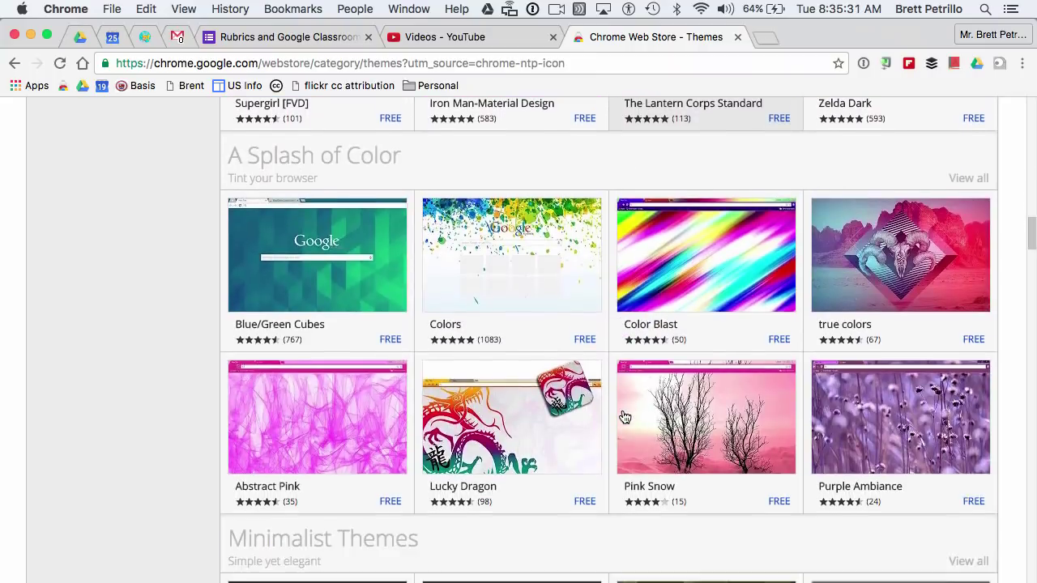
pyautogui.scroll(-6, 624, 417)
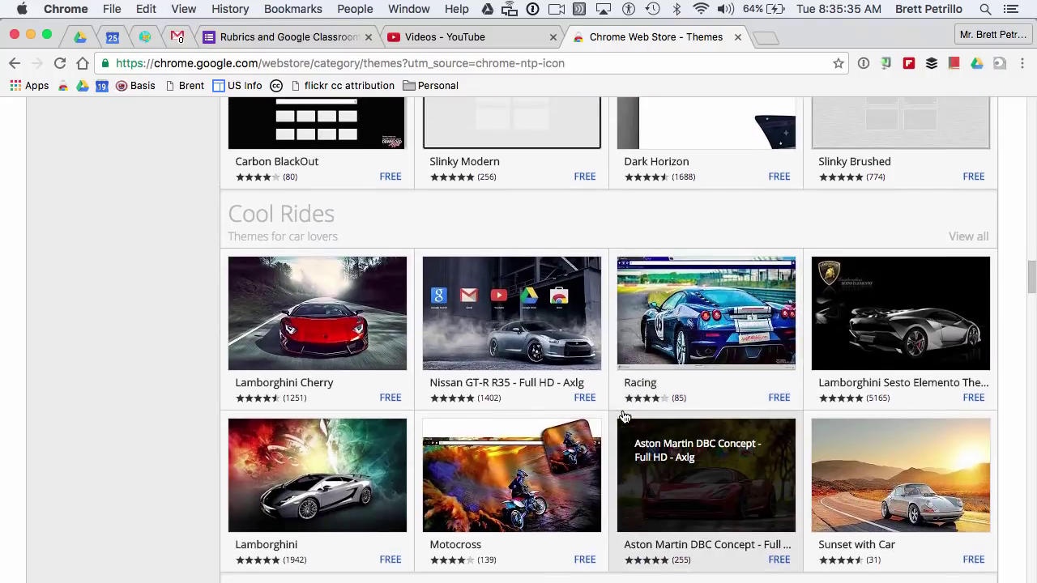
pyautogui.scroll(20, 625, 417)
pyautogui.scroll(12, 624, 417)
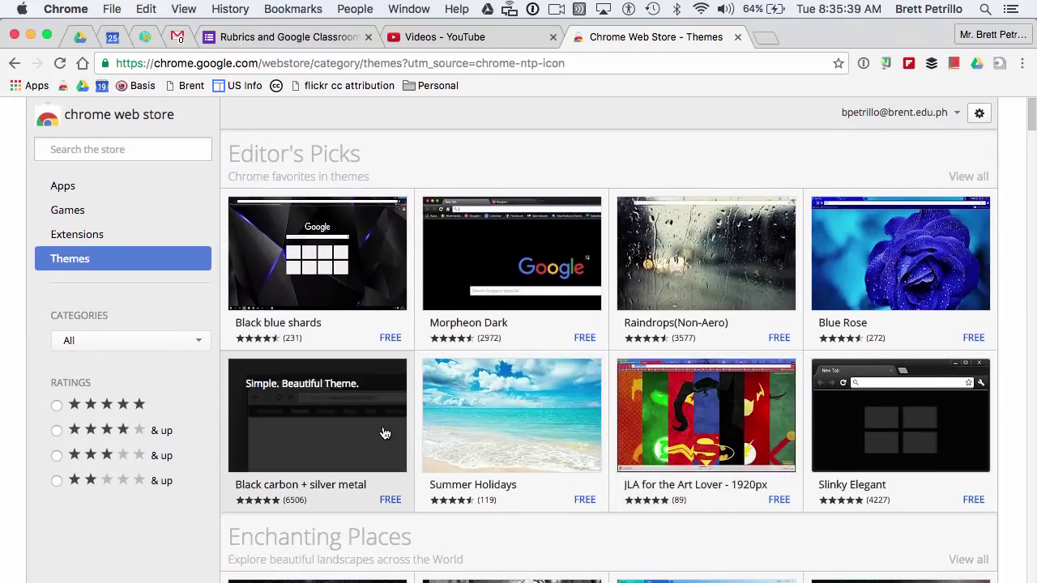
pyautogui.moveTo(717, 243)
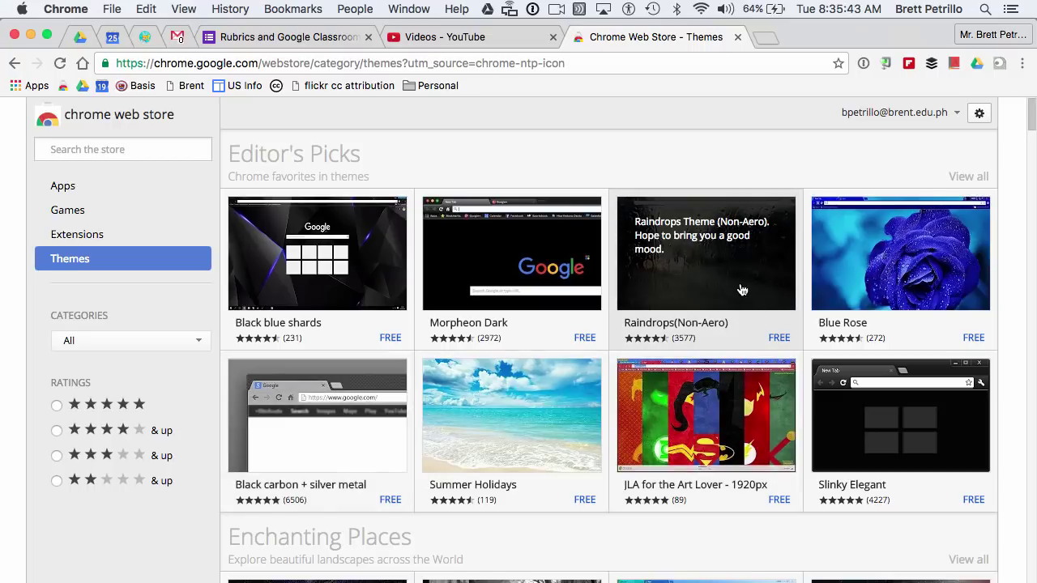
# - Add the Raindrops(Non-Aero) theme to the browser and view it on a new tab page
pyautogui.click(698, 259)
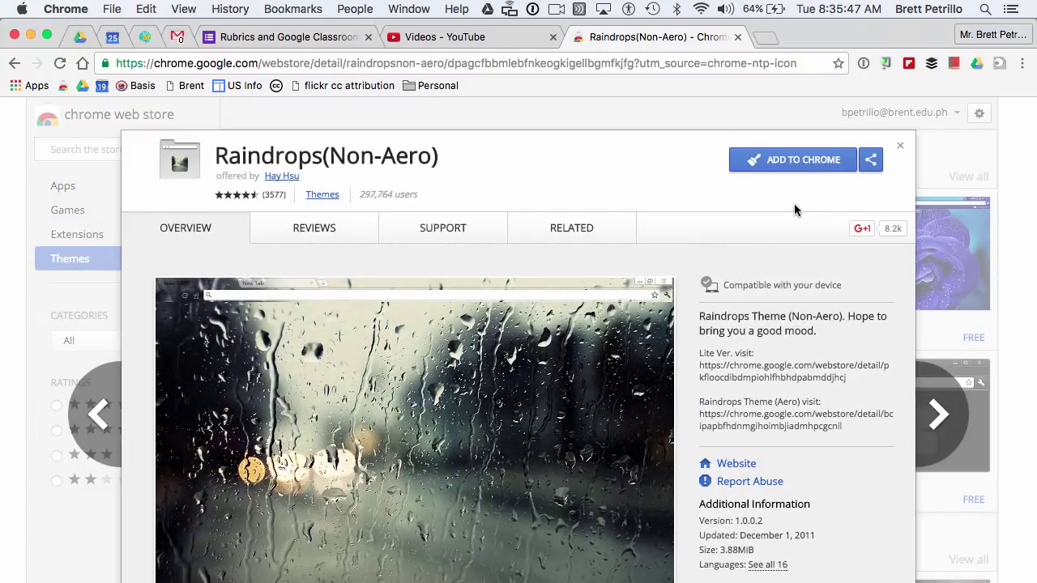
pyautogui.click(801, 167)
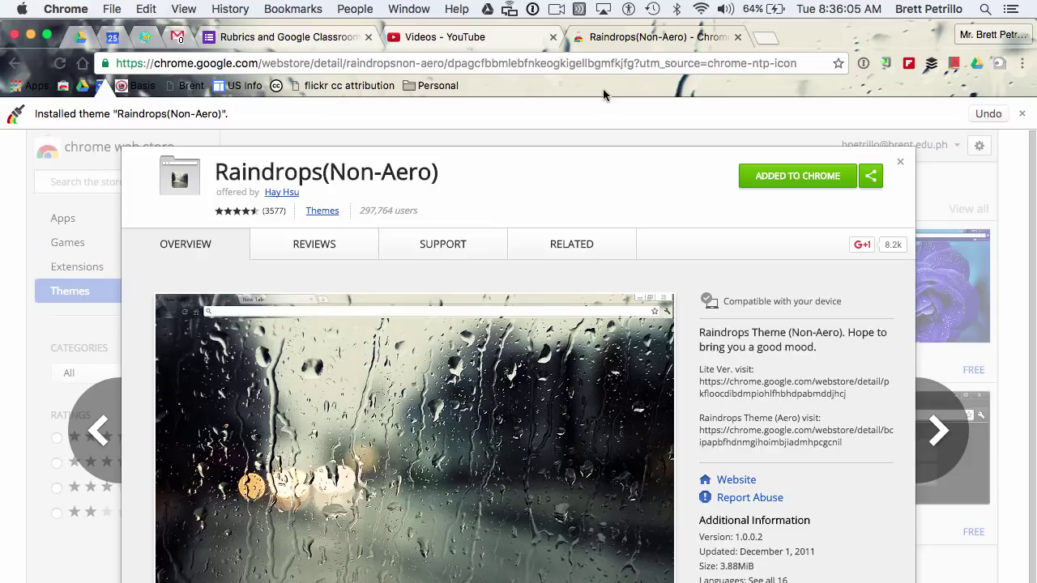
pyautogui.click(903, 162)
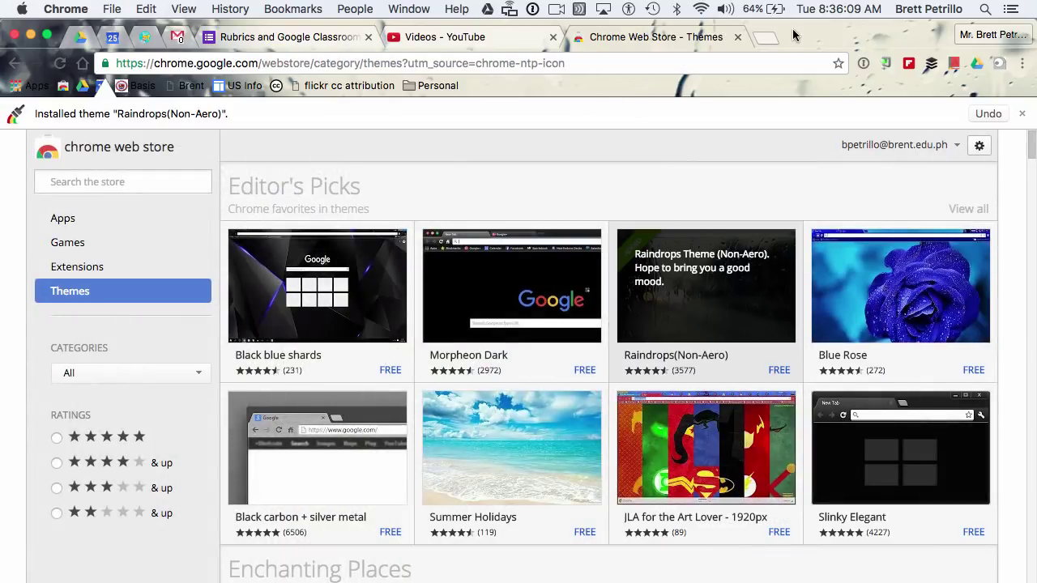
pyautogui.click(766, 39)
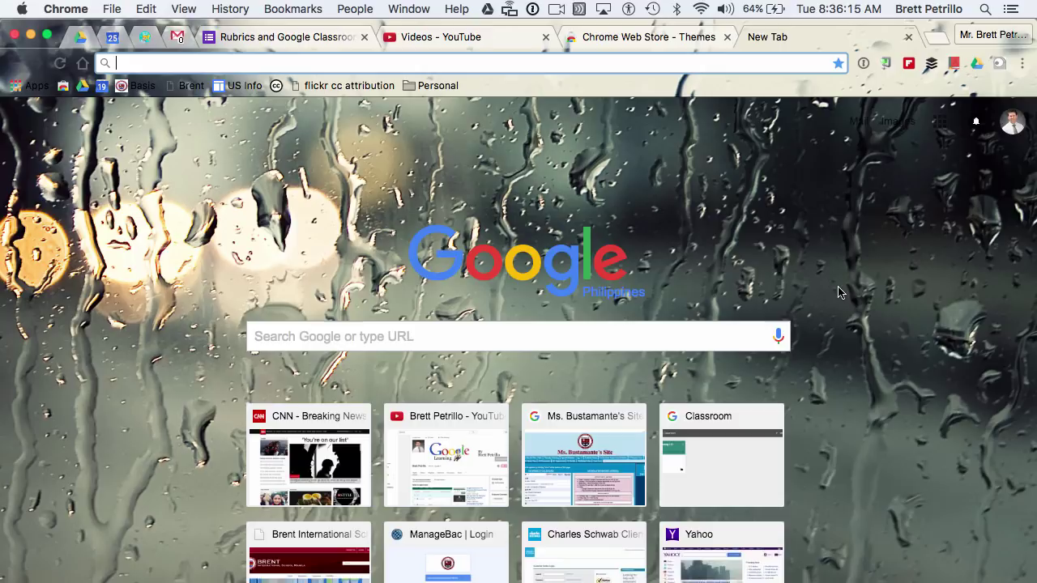
# - Return to the web store's Themes page and undo the Raindrops(Non-Aero) theme installation
pyautogui.click(654, 41)
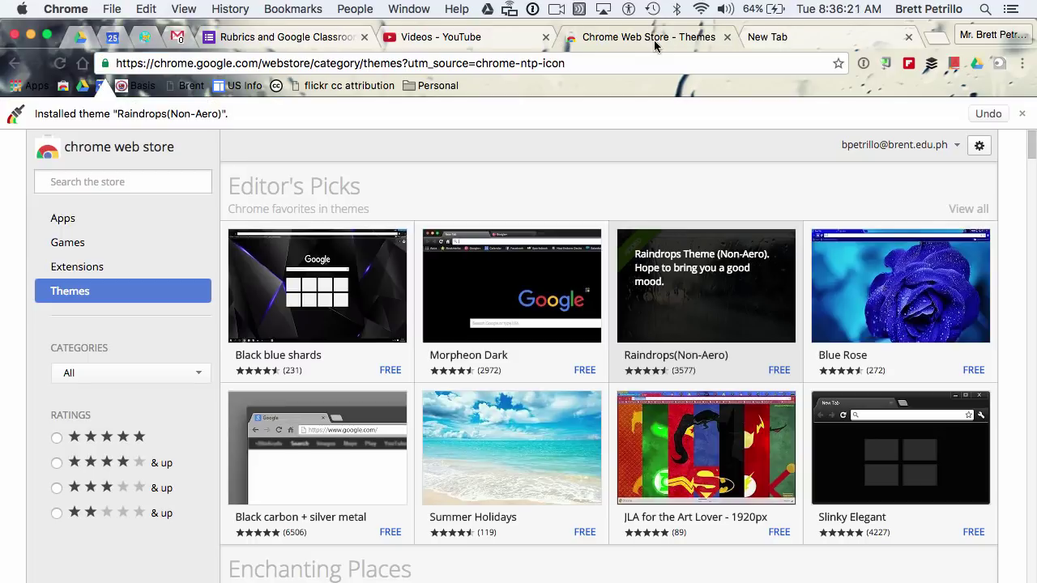
pyautogui.click(988, 114)
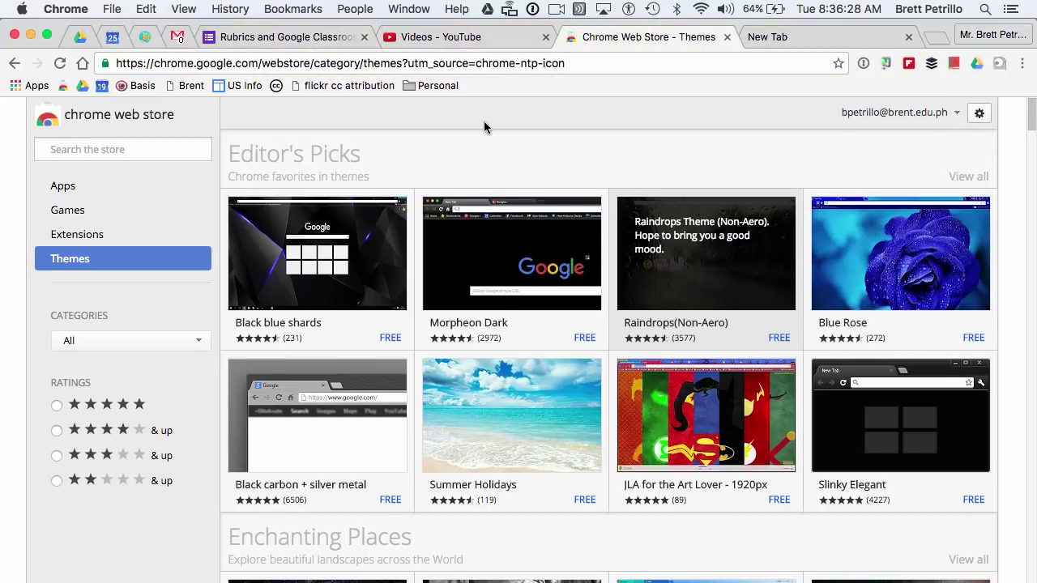
# - Open the browser settings, follow the Appearance option for getting themes, and return to review the remaining settings
pyautogui.click(1022, 63)
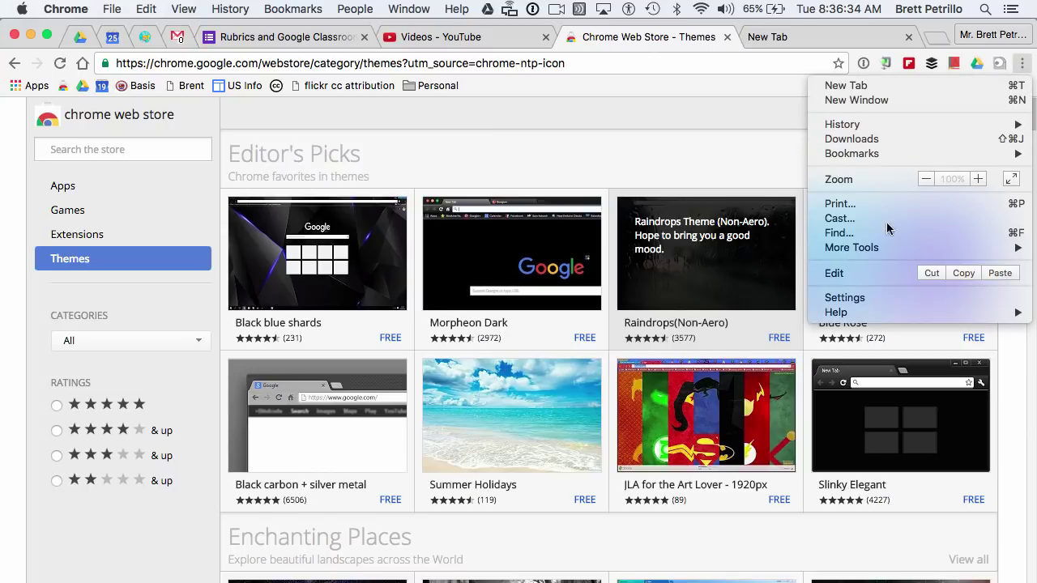
pyautogui.click(844, 298)
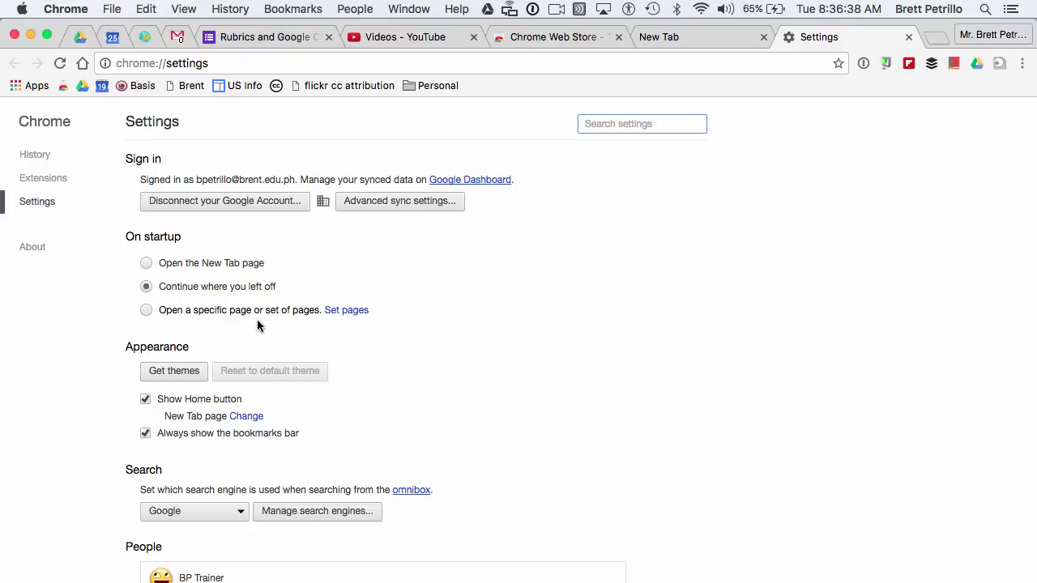
pyautogui.click(168, 370)
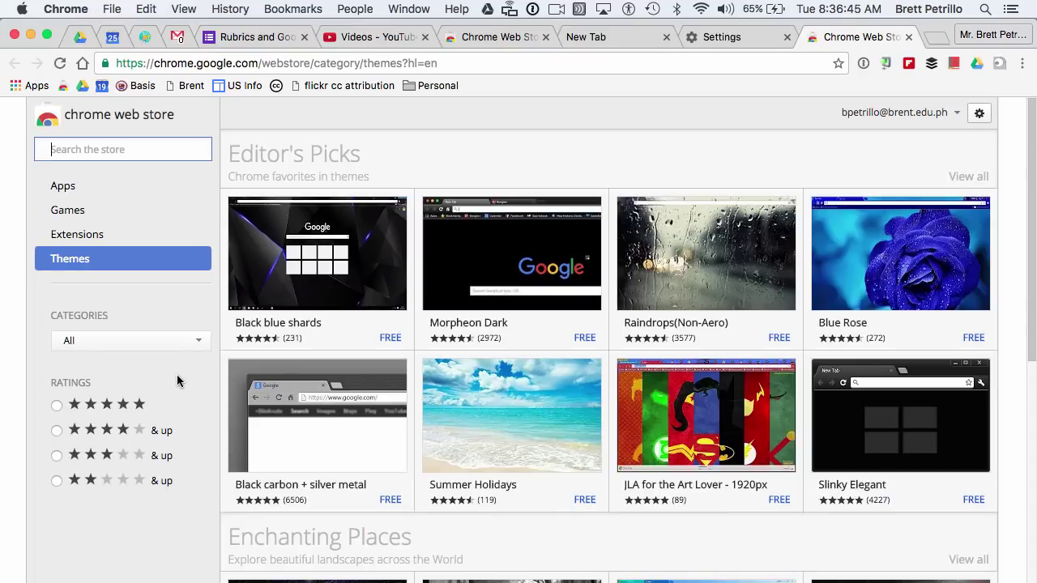
pyautogui.click(733, 38)
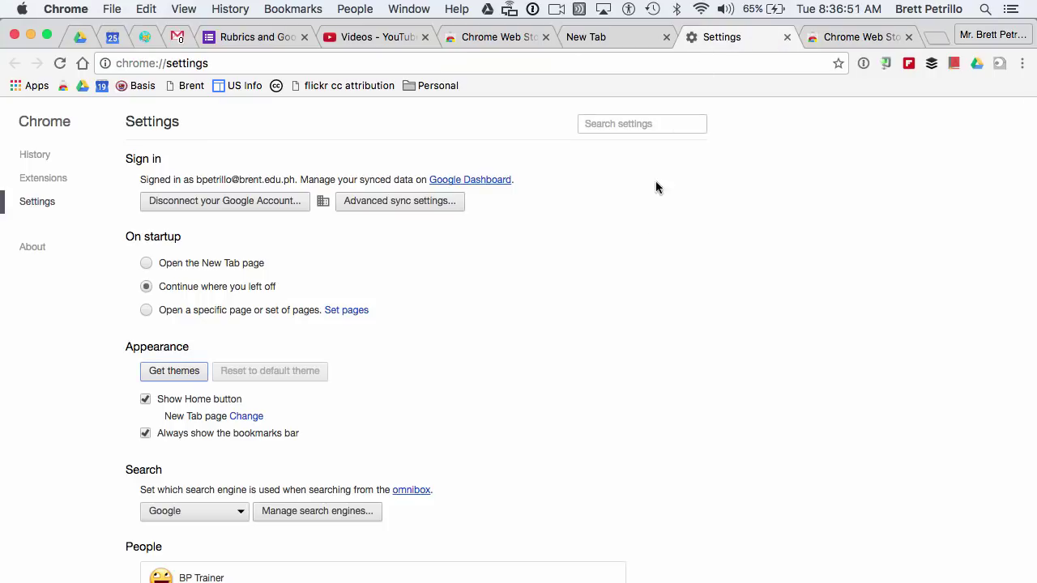
pyautogui.scroll(-2, 215, 387)
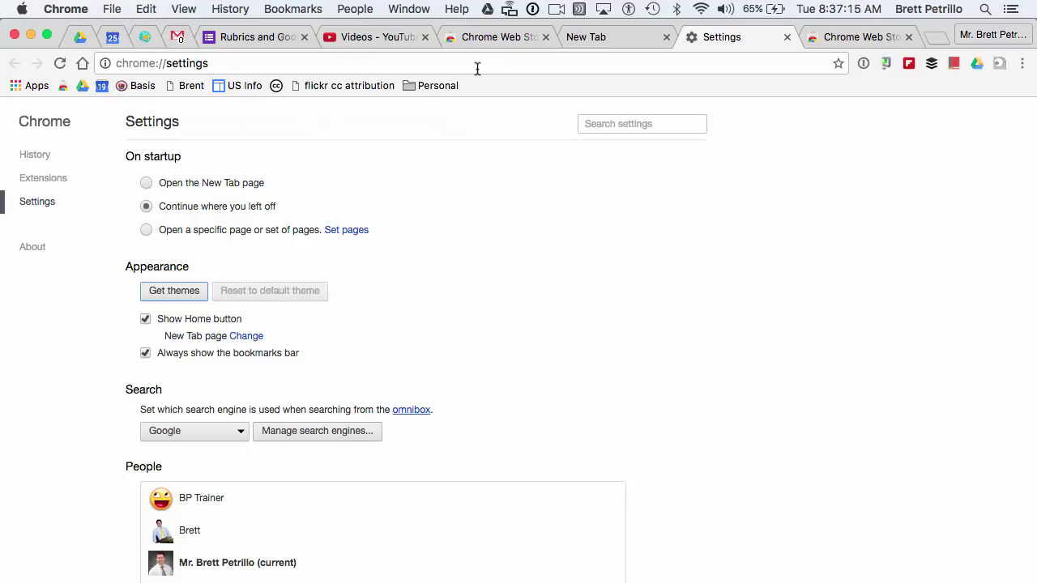
# - Open the web store's Extensions section and filter it to extensions made by Google
pyautogui.click(492, 38)
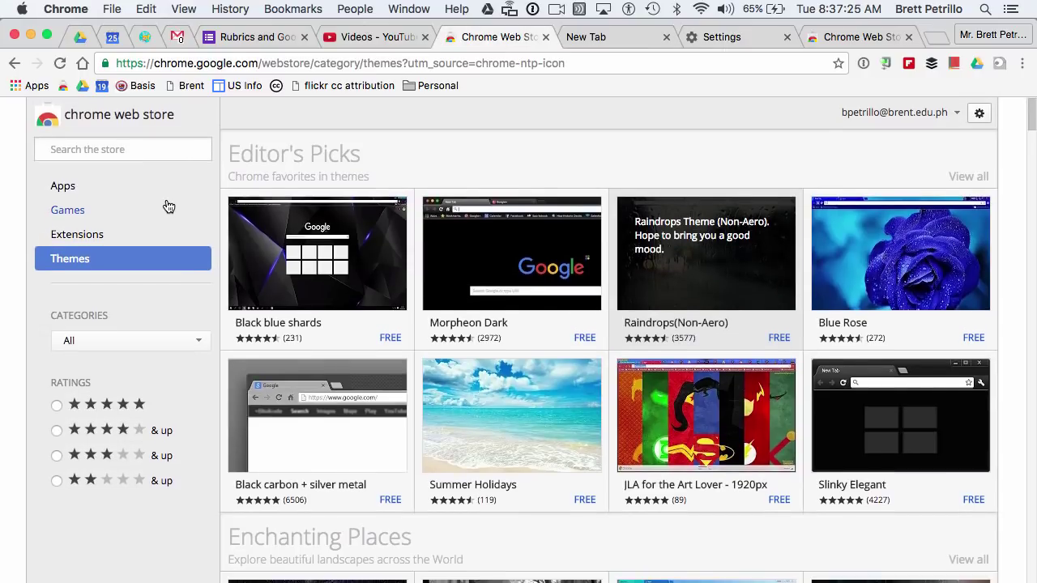
pyautogui.click(85, 234)
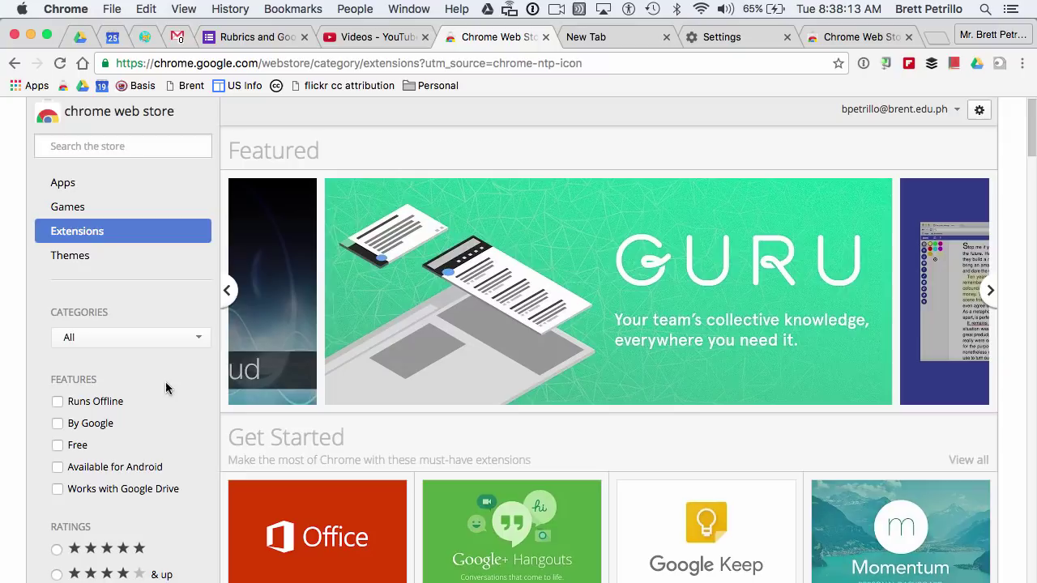
pyautogui.click(57, 423)
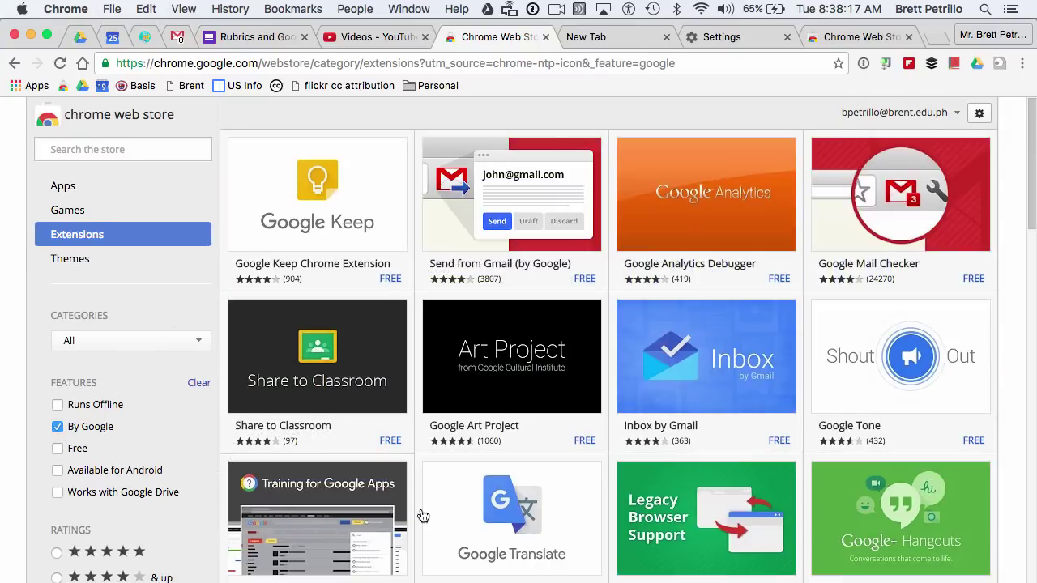
# - Look through the Google-made extensions, from Google Keep and Share to Classroom down to Google Tasks and ChromeVox
pyautogui.scroll(-1, 422, 515)
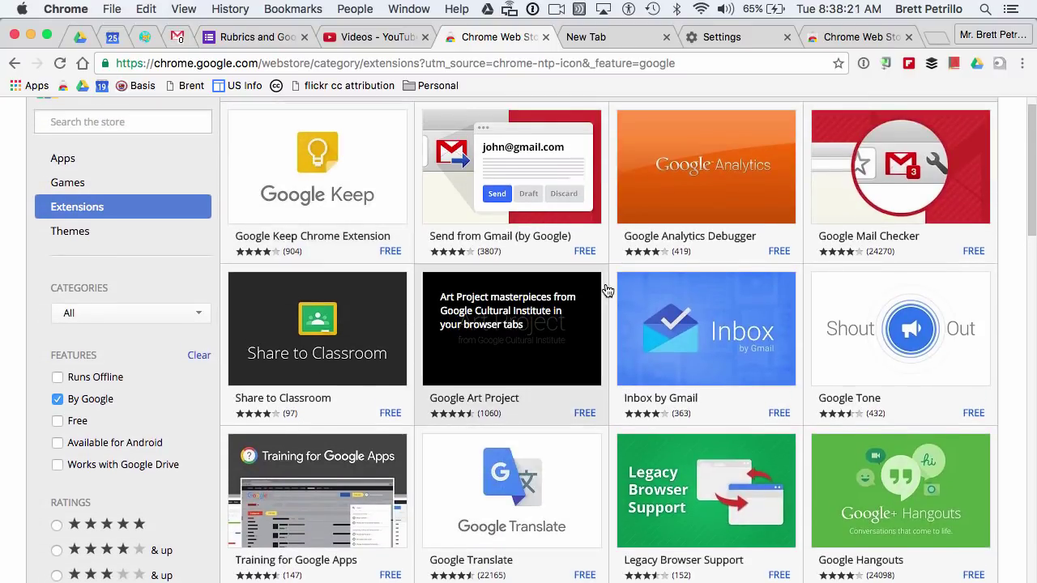
pyautogui.scroll(-4, 805, 298)
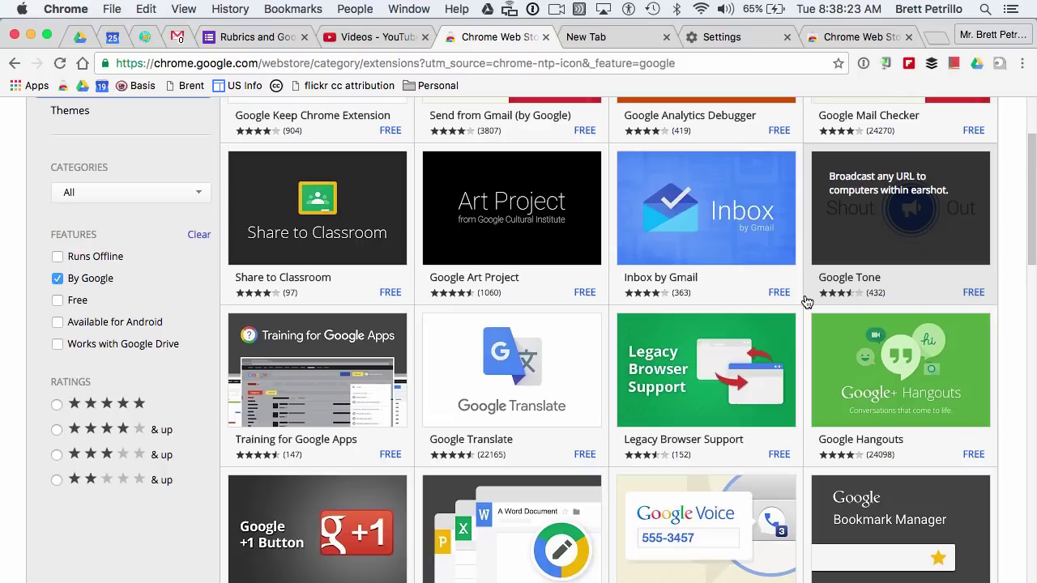
pyautogui.scroll(-5, 777, 365)
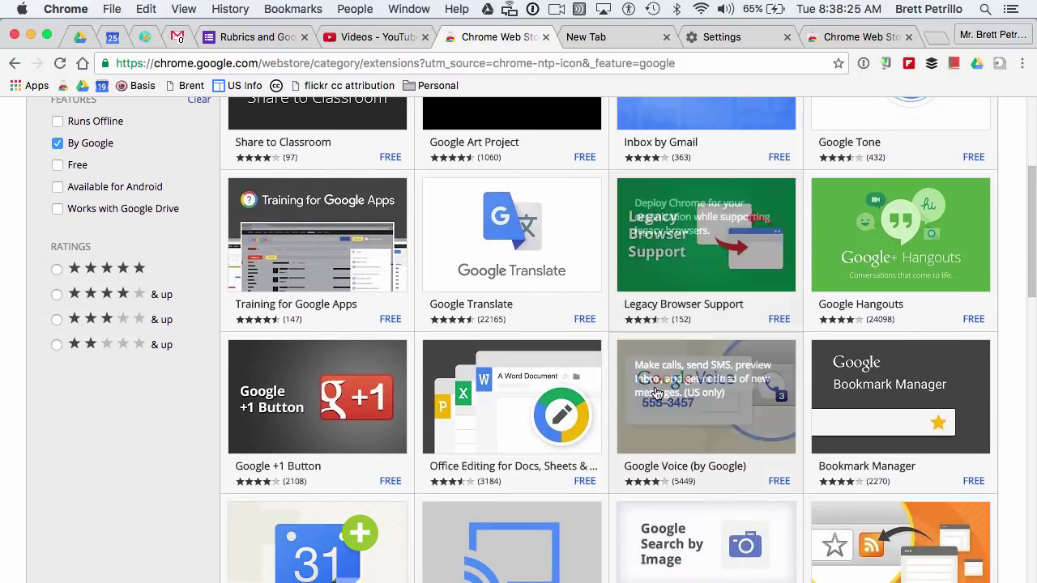
pyautogui.scroll(-3, 454, 429)
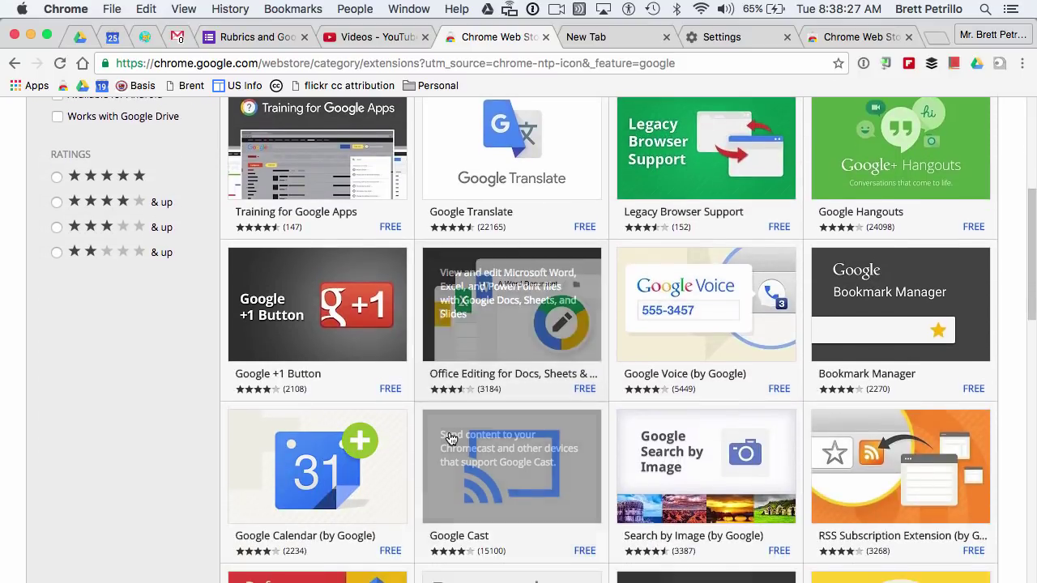
pyautogui.scroll(-6, 452, 437)
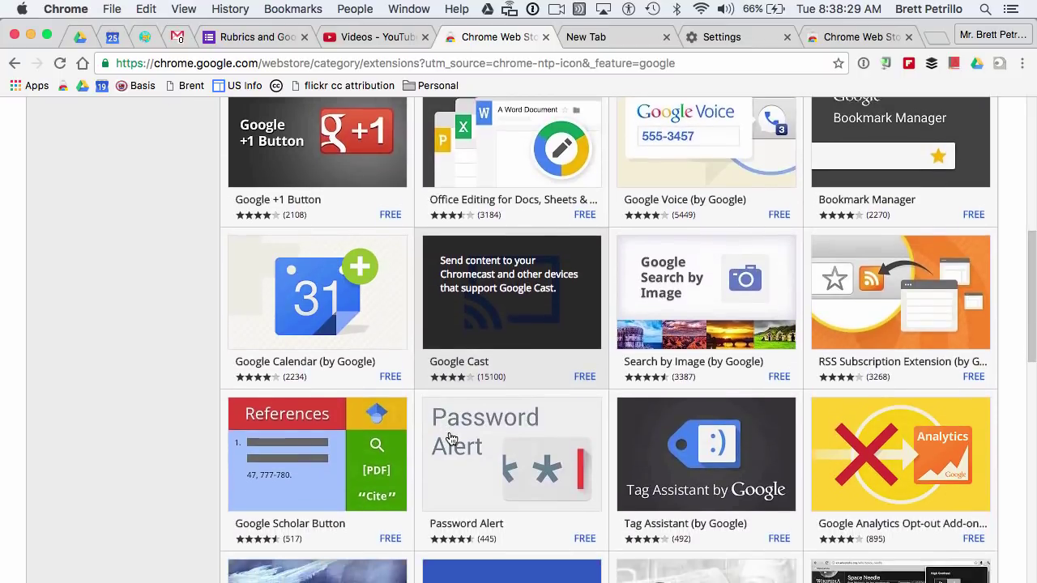
pyautogui.scroll(-7, 451, 439)
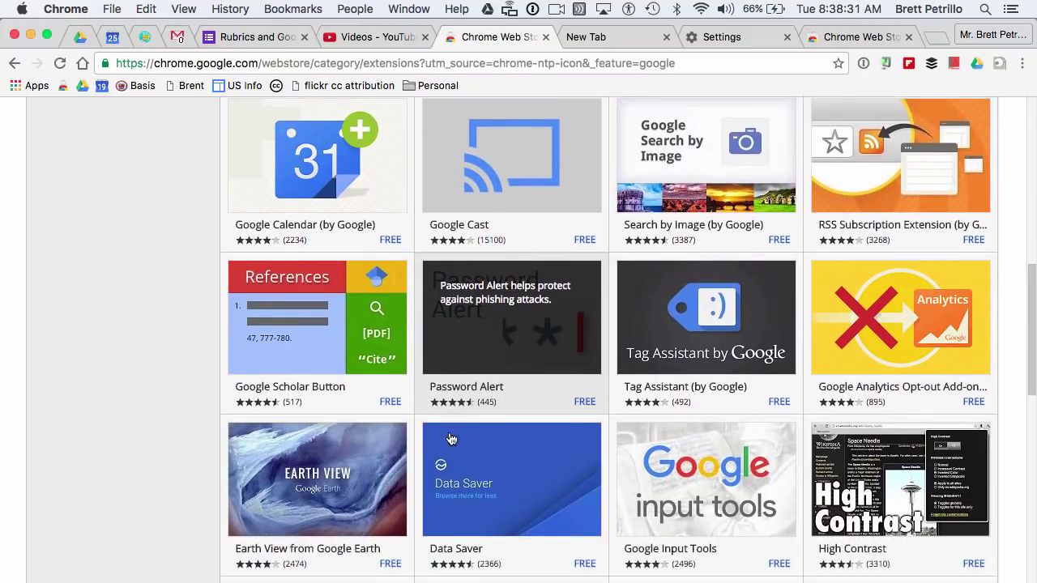
pyautogui.scroll(-1, 451, 439)
pyautogui.scroll(-6, 451, 439)
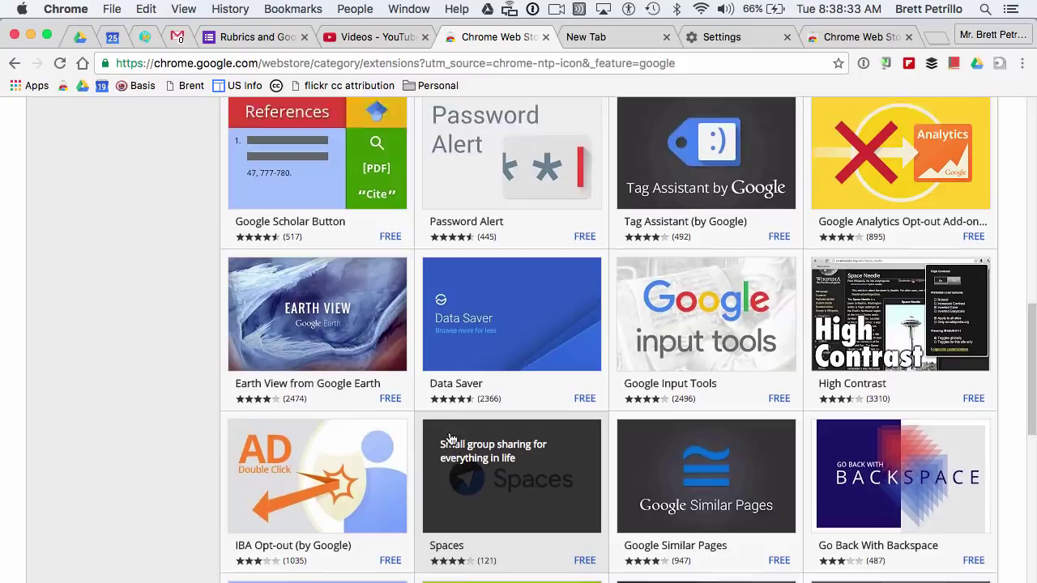
pyautogui.scroll(-4, 451, 439)
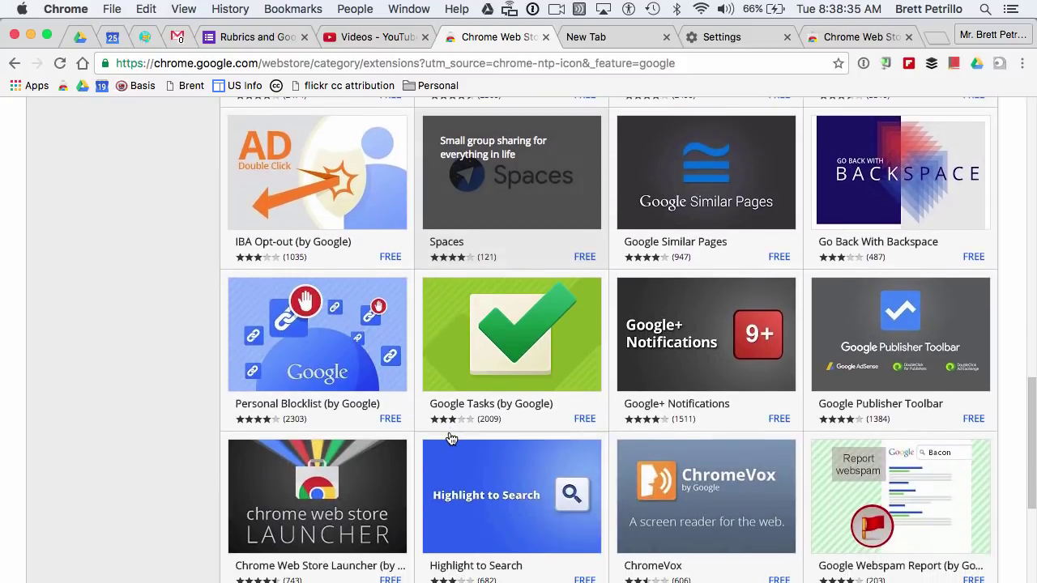
pyautogui.scroll(5, 451, 439)
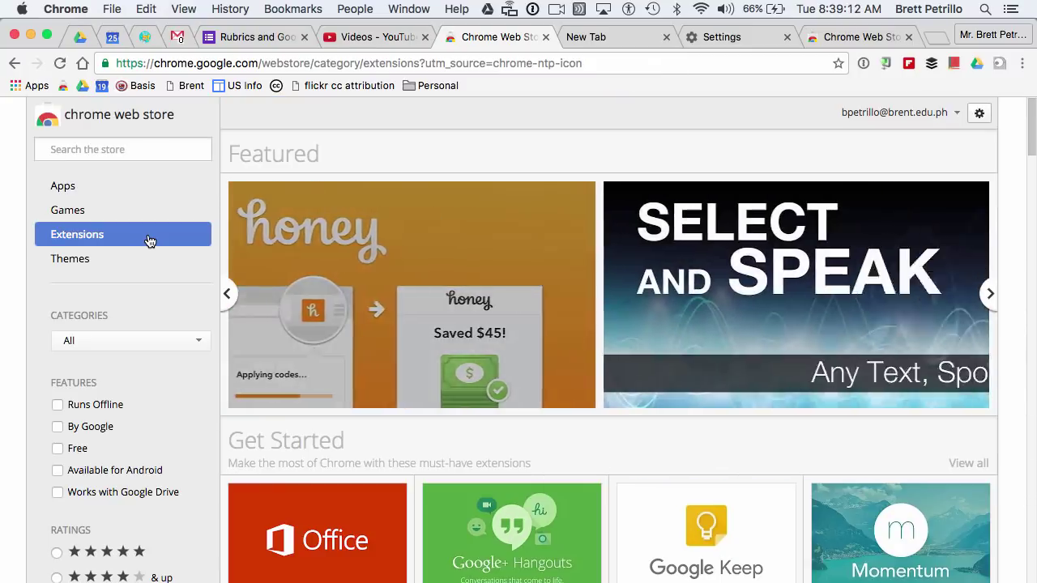
# - Search the web store for "dictionary" and find the Google Dictionary (by Google) entry among the extensions
pyautogui.click(96, 148)
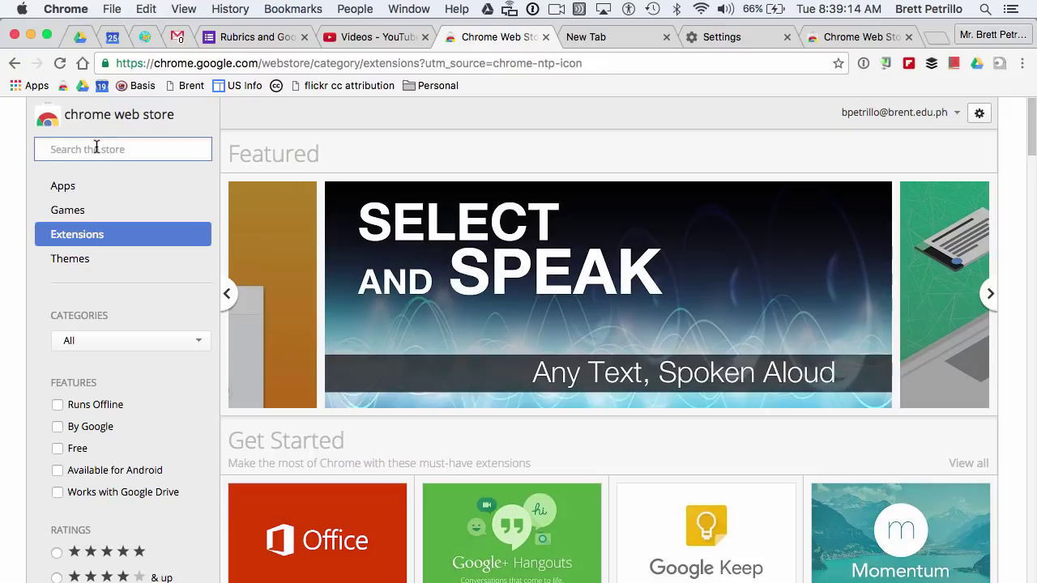
pyautogui.write('dictionary')
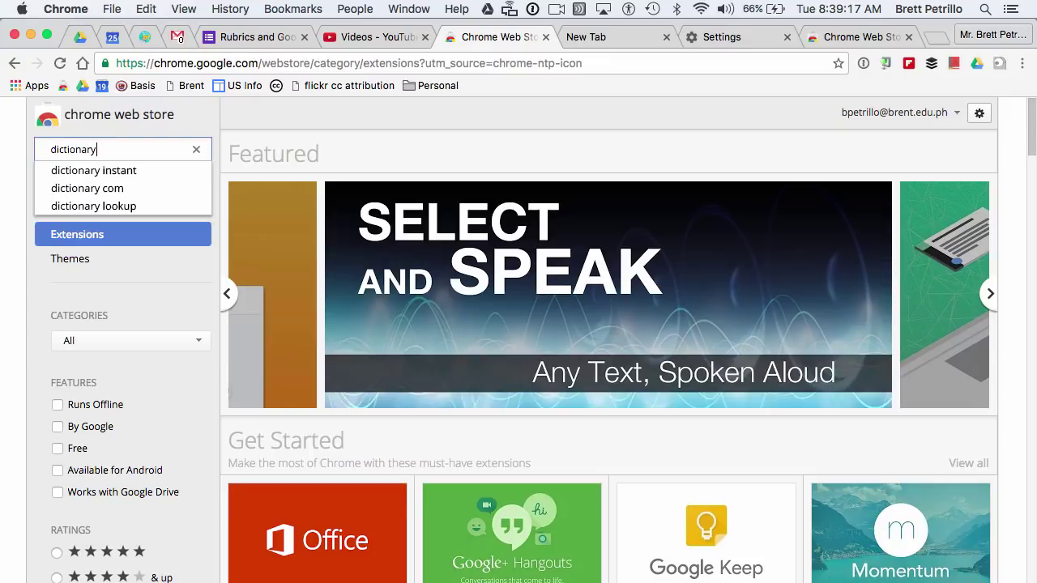
pyautogui.press('Return')
pyautogui.scroll(-5, 305, 359)
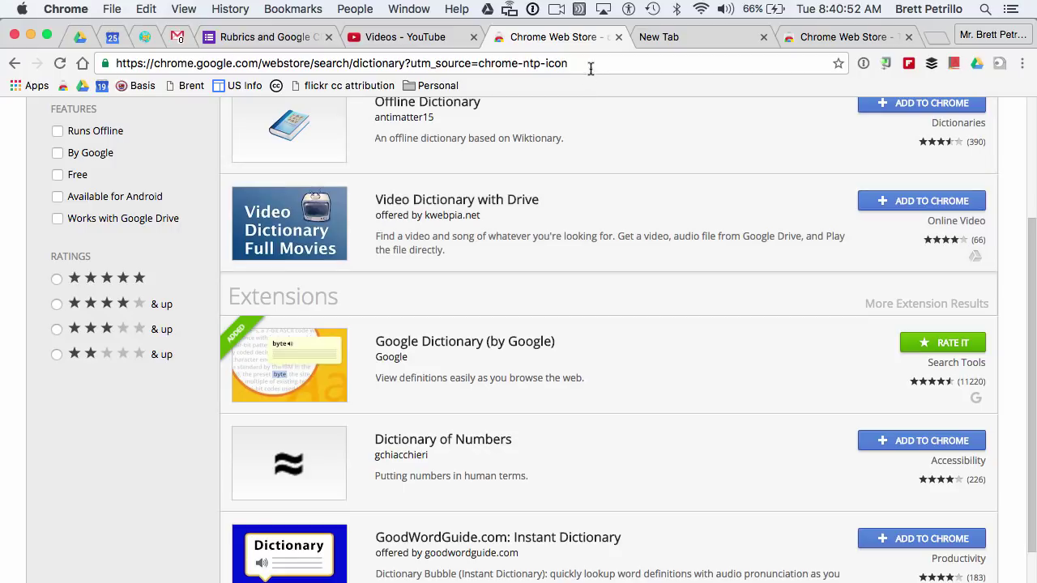
# - Search the web for "country flags" and open the "Country flags of the world with images and names" result
pyautogui.click(583, 65)
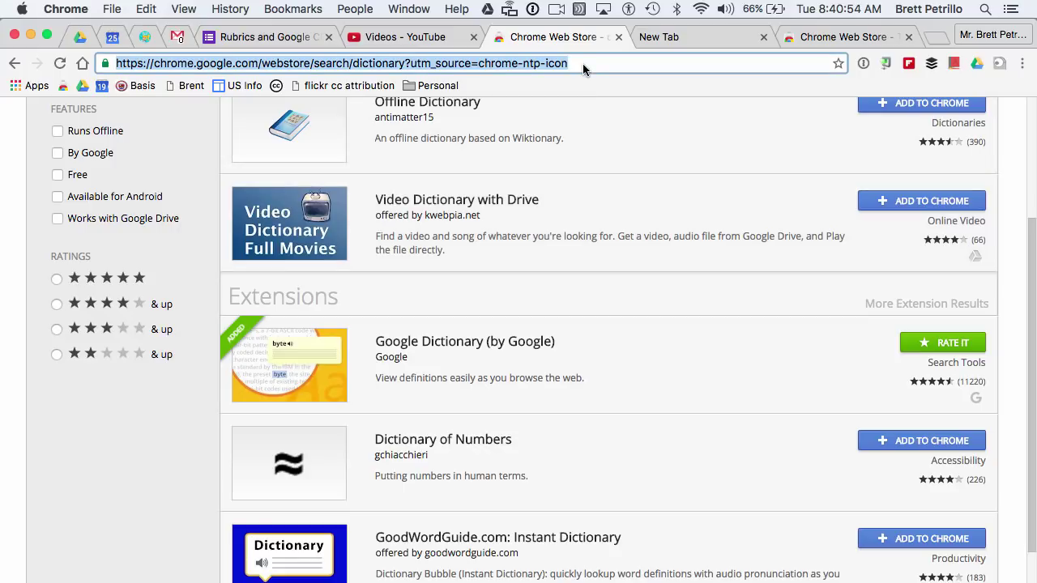
pyautogui.write('count')
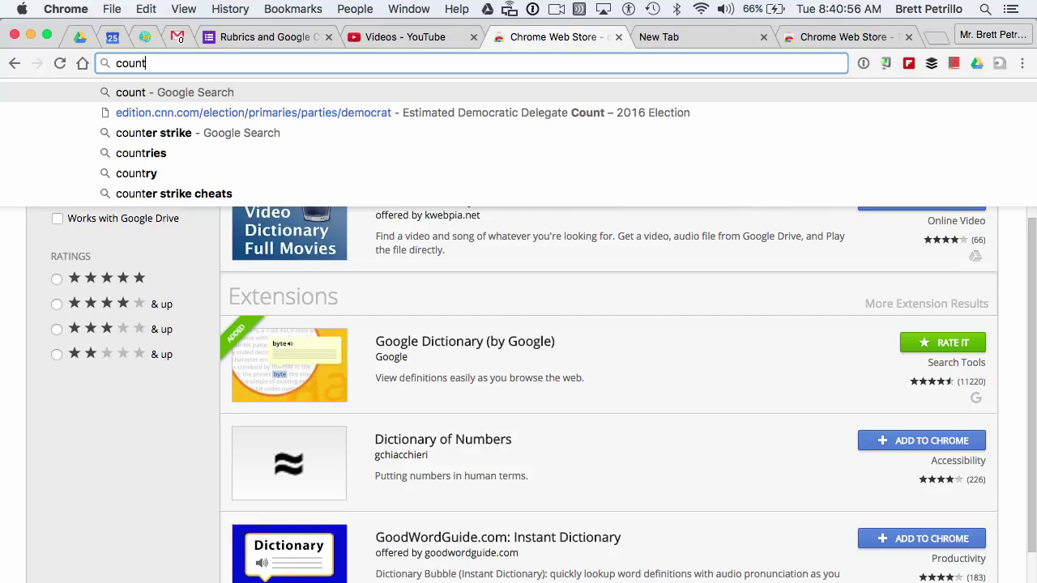
pyautogui.write('ry flags')
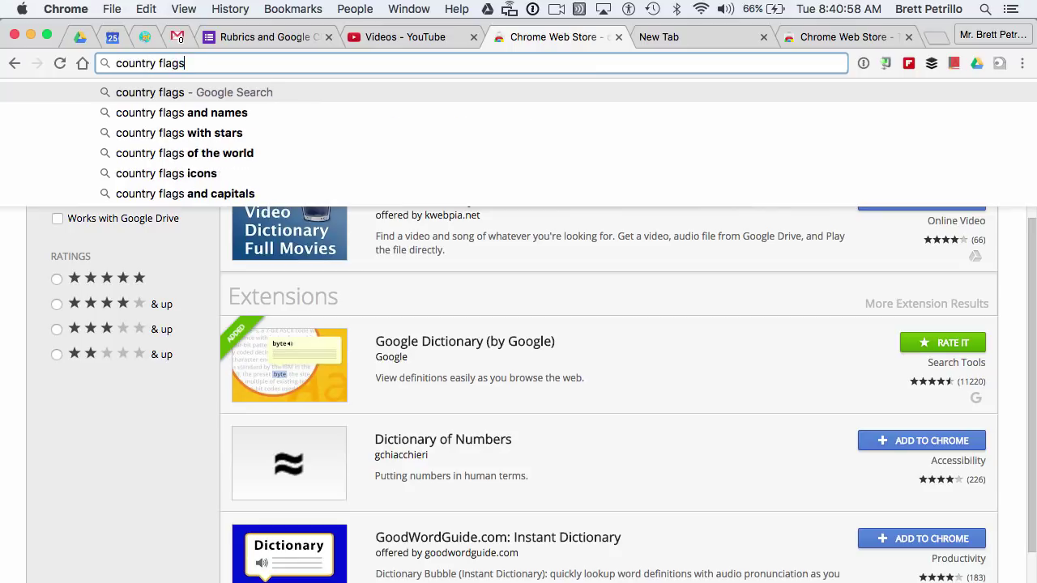
pyautogui.press('Return')
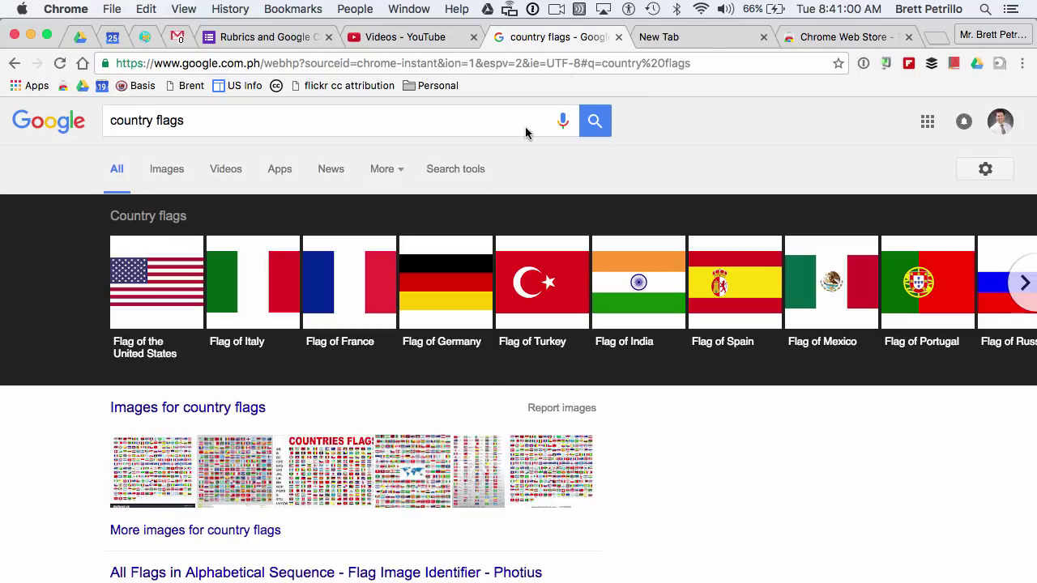
pyautogui.scroll(-3, 324, 332)
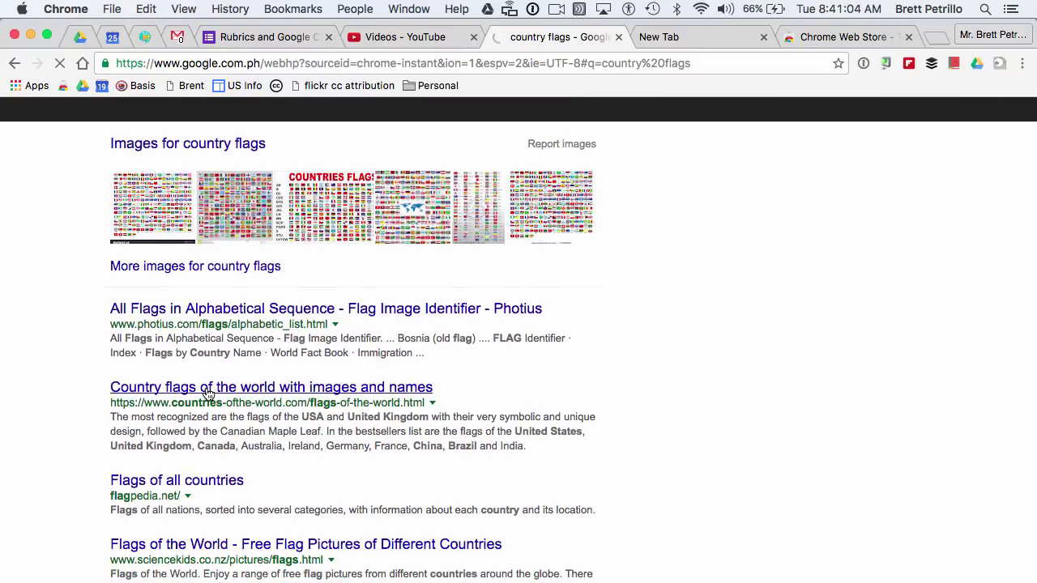
pyautogui.click(207, 392)
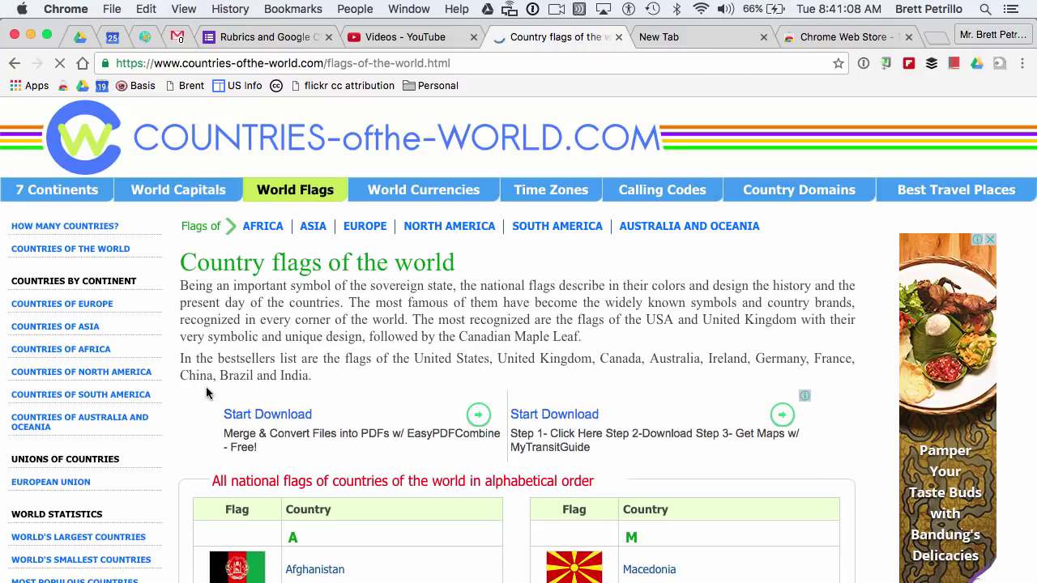
# - Select the word "recognized" in the page's introduction and look up its definition with the Google Dictionary extension
pyautogui.scroll(-2, 206, 392)
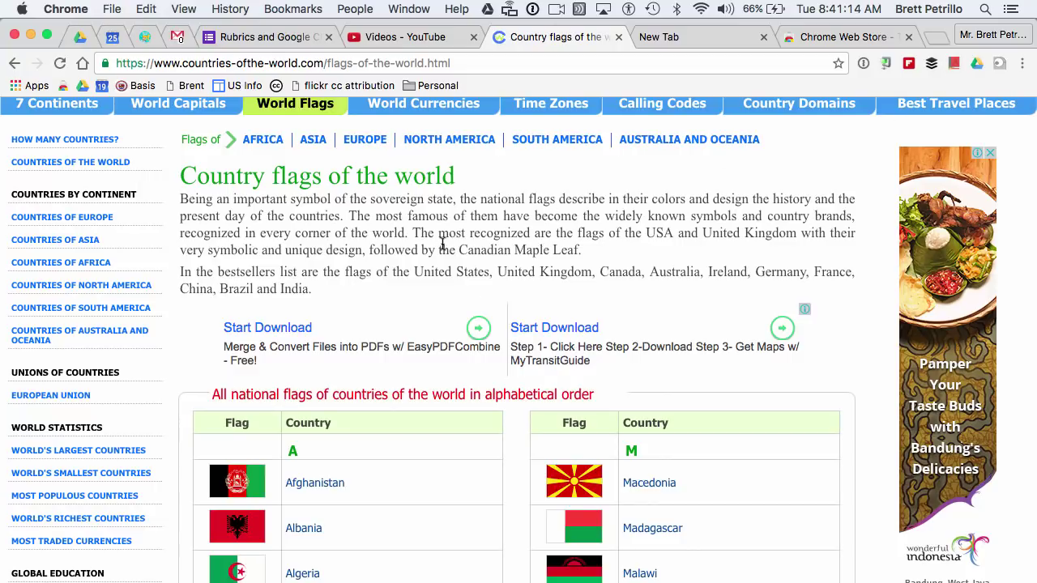
pyautogui.moveTo(469, 233); pyautogui.dragTo(530, 234)
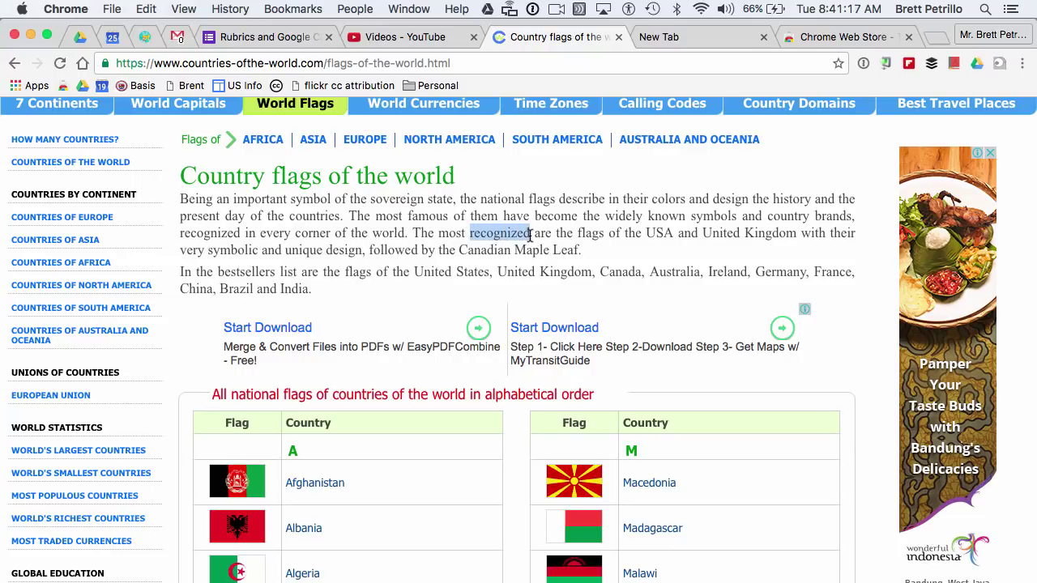
pyautogui.click(954, 64)
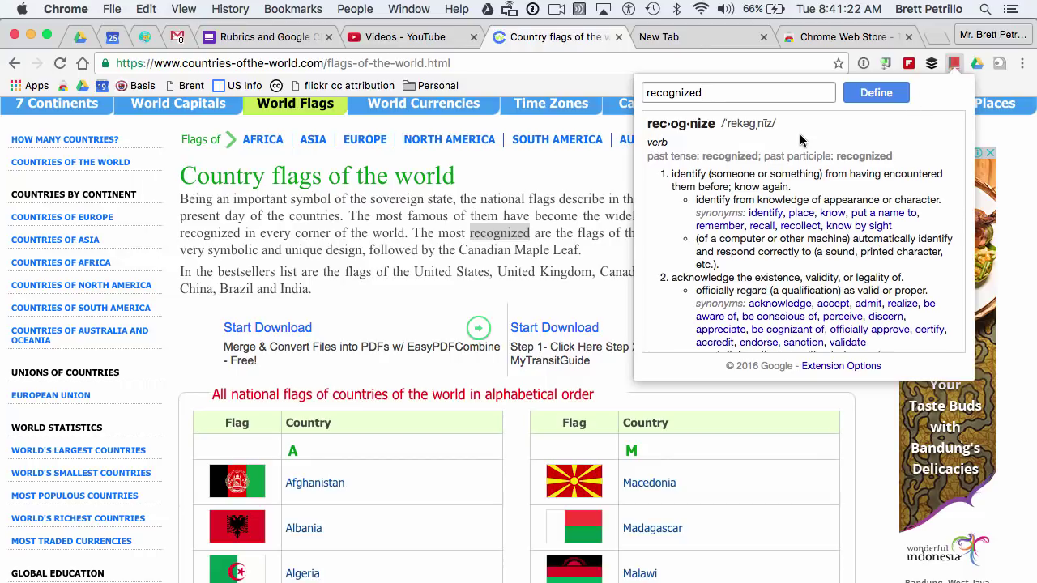
# - Read through the dictionary entry for "recognized", from its verb meanings and synonyms to the web definitions
pyautogui.scroll(-3, 799, 136)
pyautogui.scroll(-5, 799, 139)
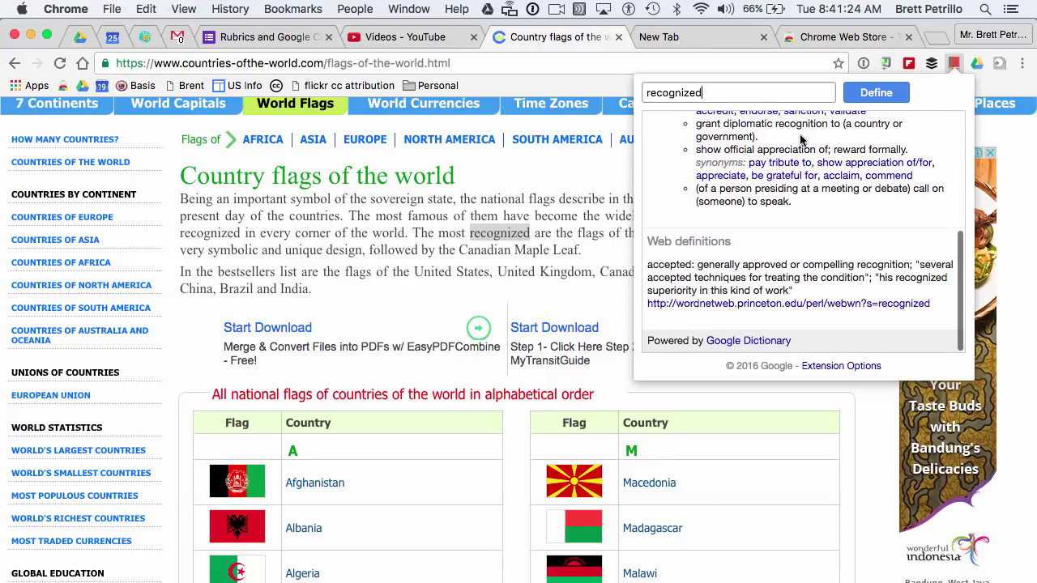
pyautogui.scroll(7, 801, 140)
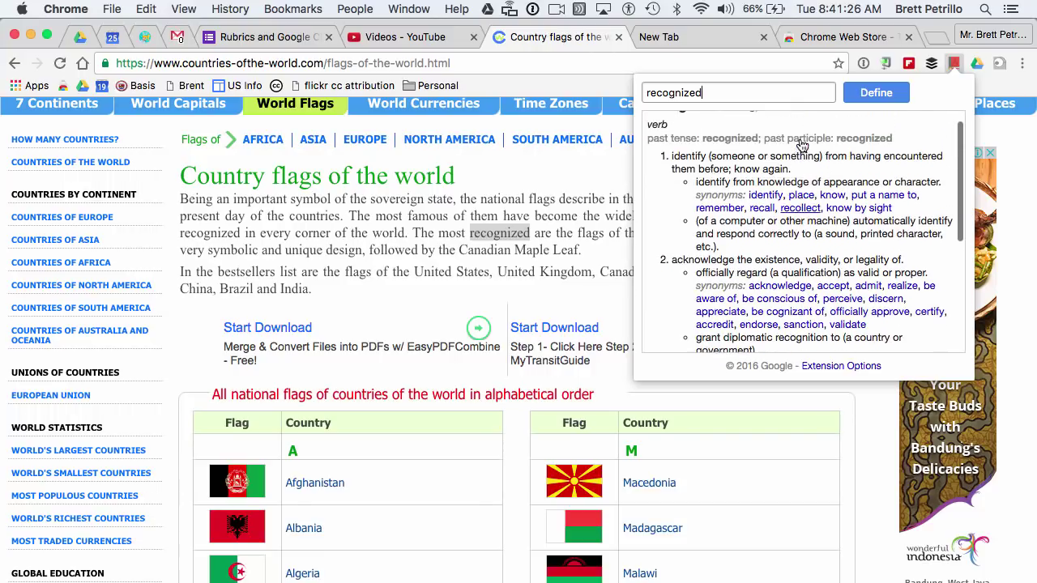
pyautogui.scroll(1, 802, 145)
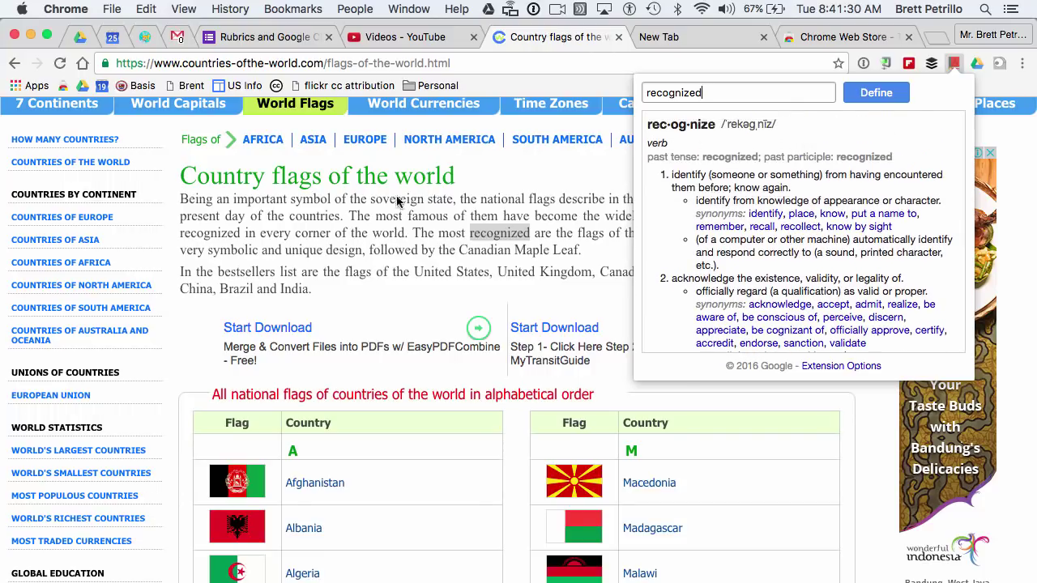
# - Select the word "unique" in the page's introduction, look it up with the Google Dictionary extension and play its pronunciation
pyautogui.click(285, 256)
pyautogui.moveTo(285, 251); pyautogui.dragTo(322, 254)
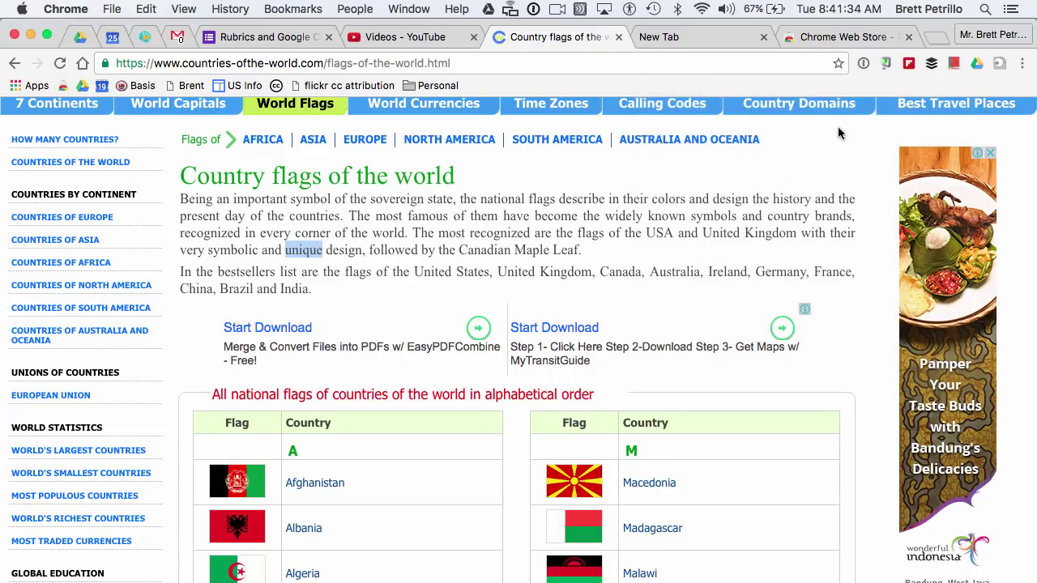
pyautogui.click(955, 68)
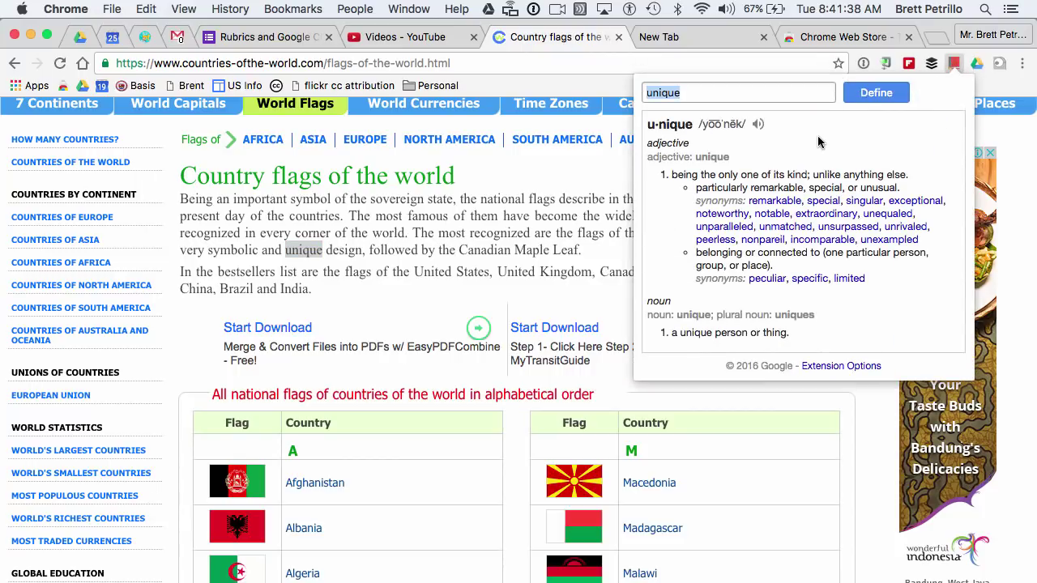
pyautogui.click(757, 127)
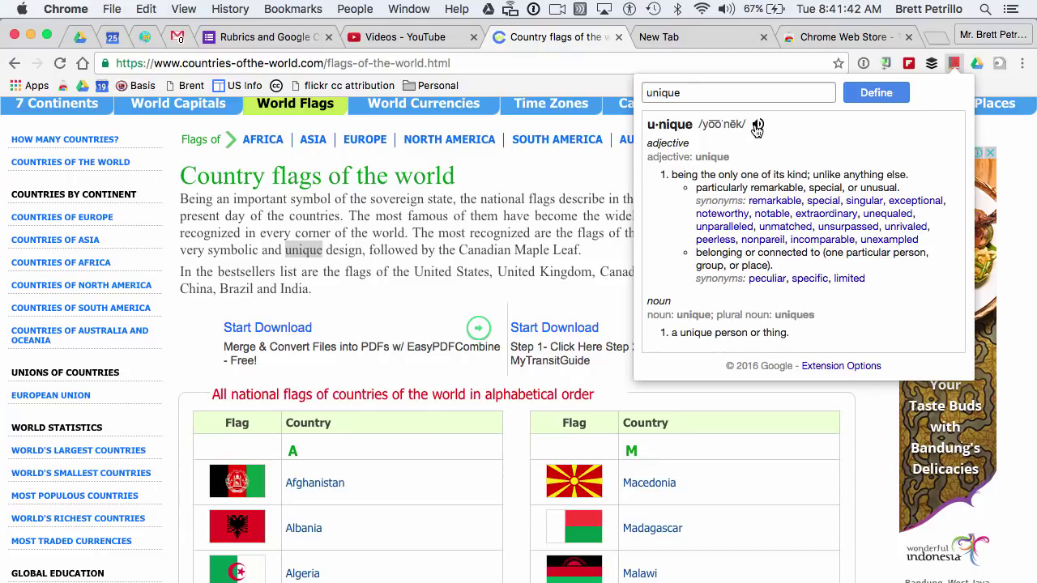
# - Look through the web store's "dictionary" results, comparing the listed apps, extensions and theme
pyautogui.scroll(-3, 770, 215)
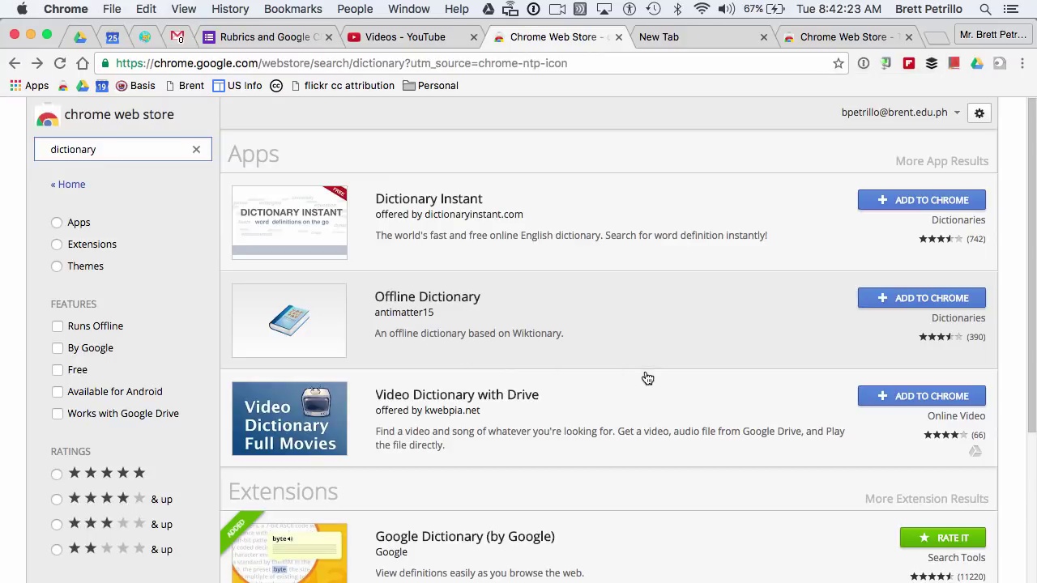
pyautogui.scroll(-3, 651, 436)
pyautogui.scroll(3, 652, 435)
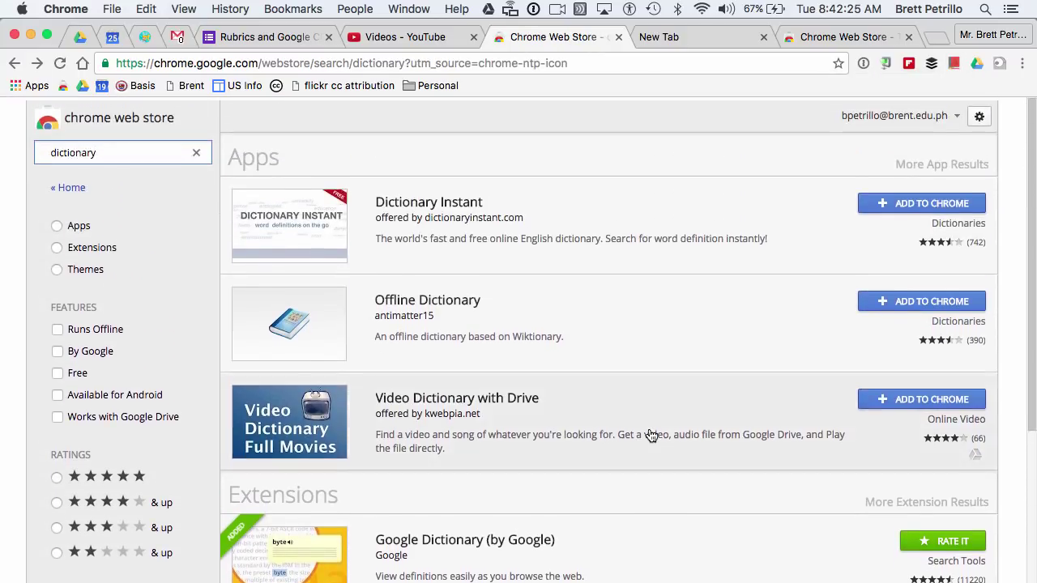
pyautogui.scroll(-3, 651, 436)
pyautogui.scroll(-5, 677, 452)
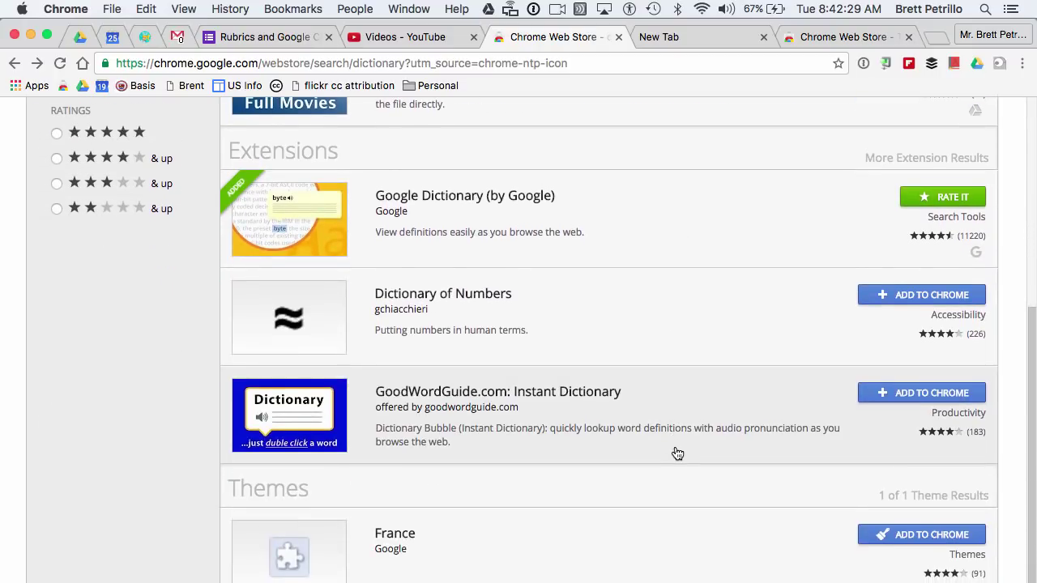
pyautogui.scroll(5, 677, 453)
pyautogui.scroll(1, 677, 453)
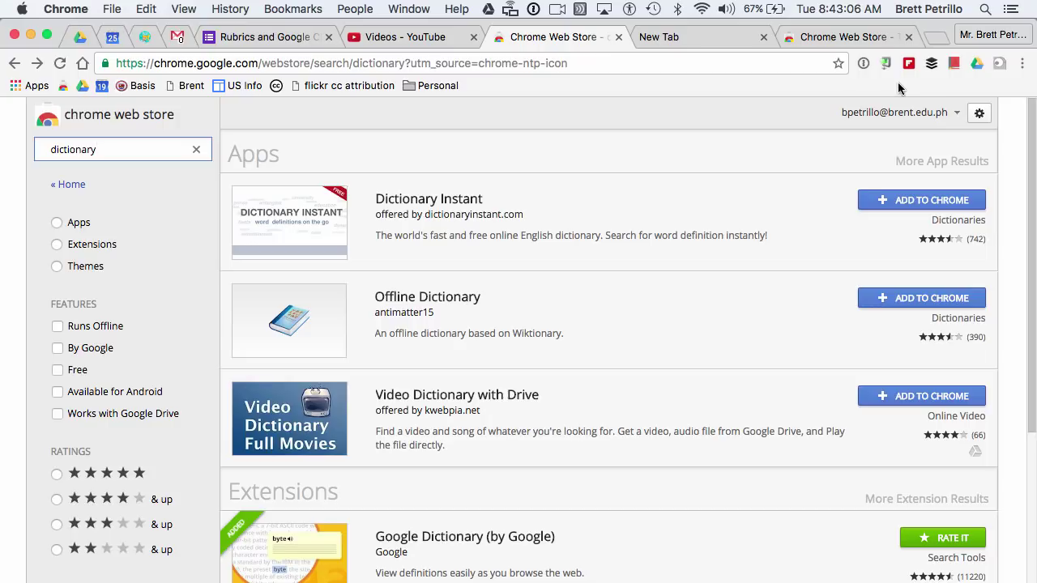
pyautogui.scroll(-1, 793, 400)
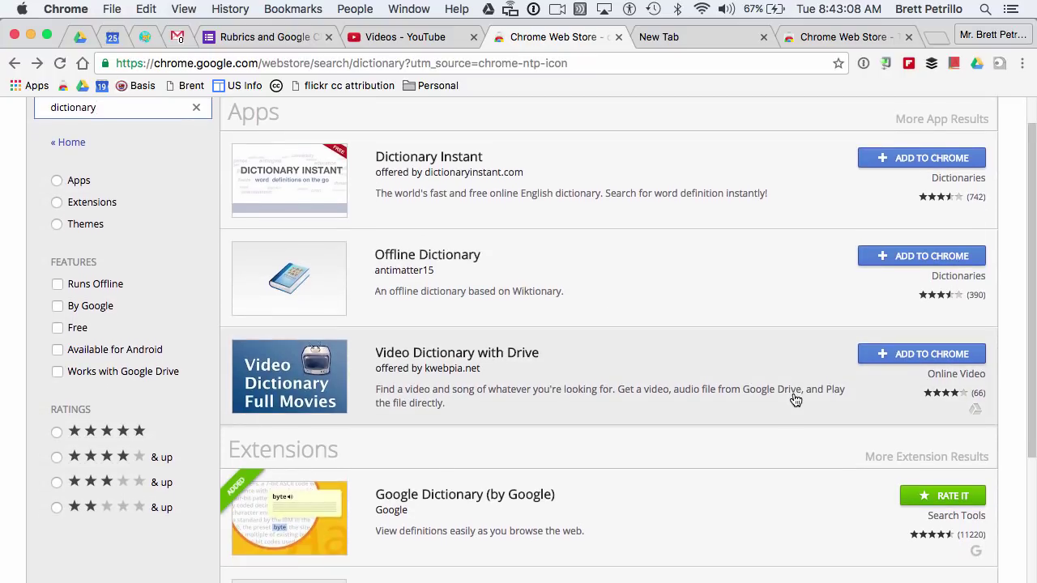
pyautogui.scroll(-1, 795, 400)
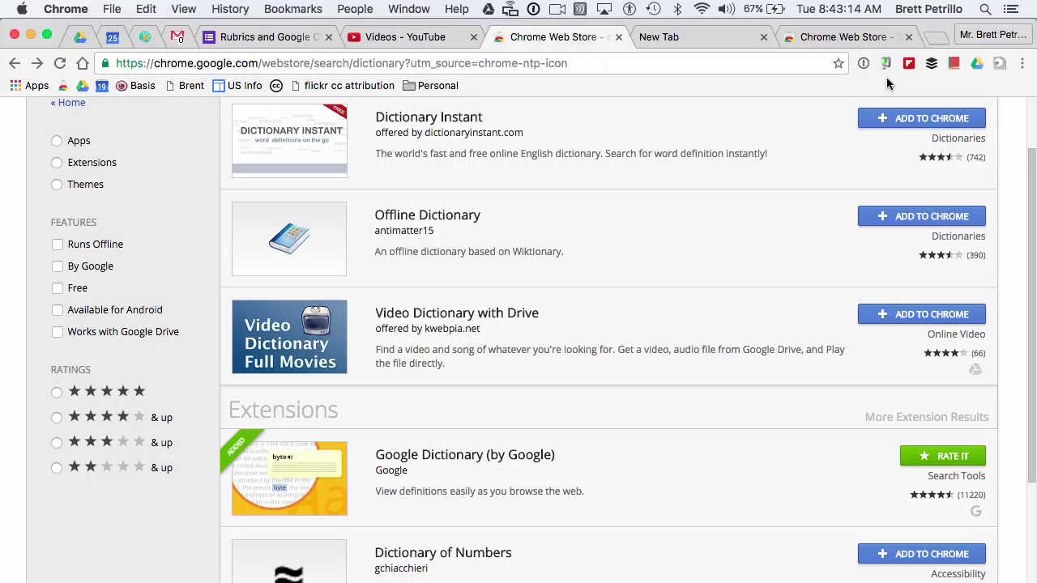
pyautogui.scroll(3, 545, 252)
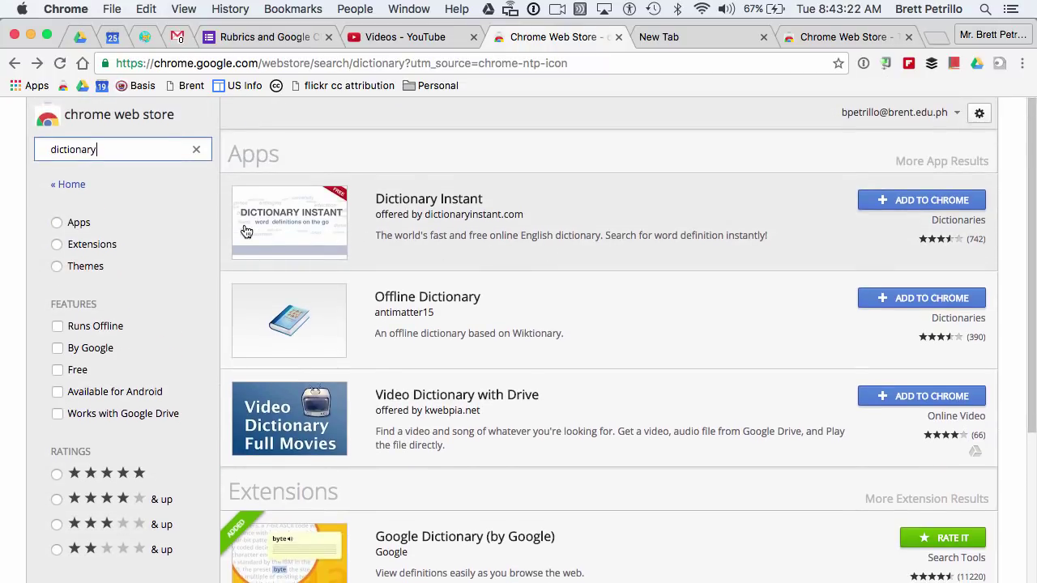
# - Filter the "dictionary" results to apps made by Google and look through the list
pyautogui.click(78, 223)
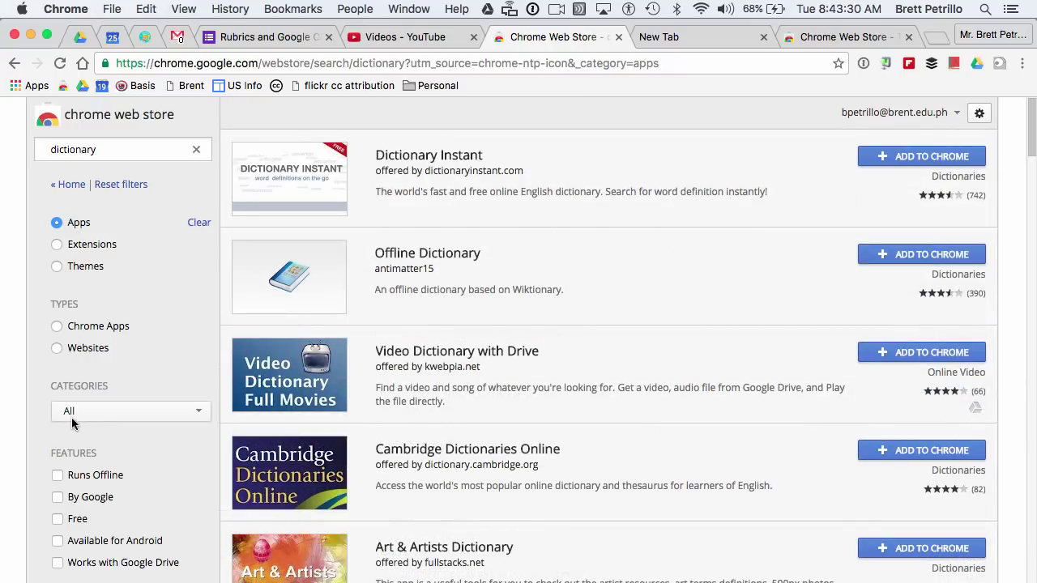
pyautogui.click(58, 497)
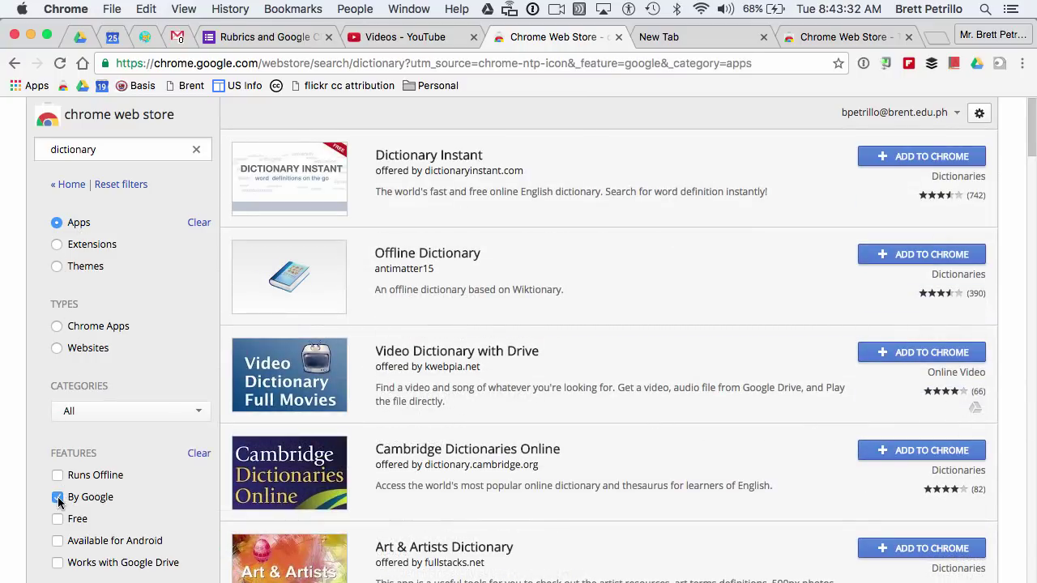
pyautogui.scroll(-3, 478, 359)
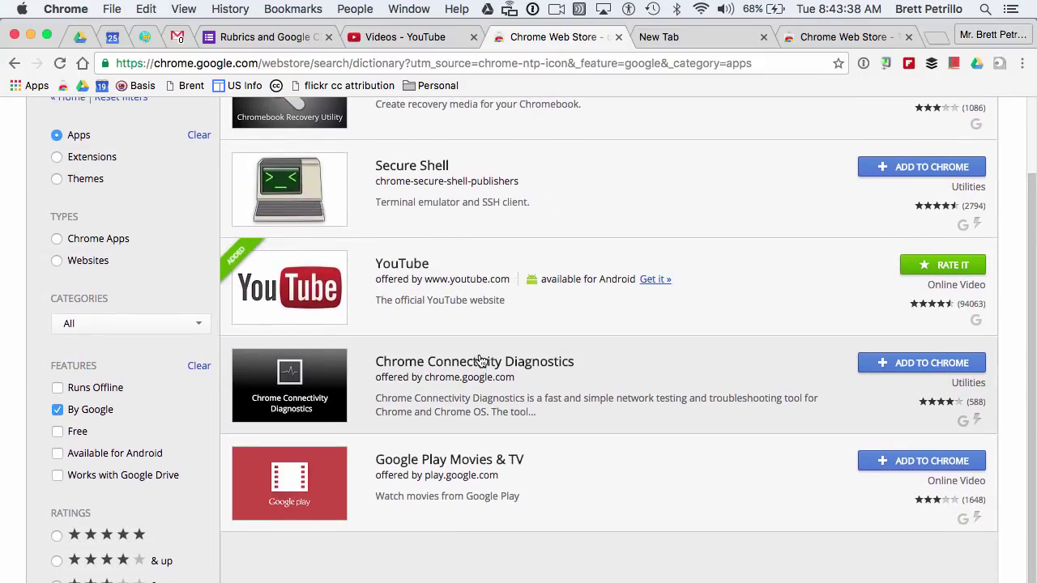
pyautogui.scroll(3, 479, 359)
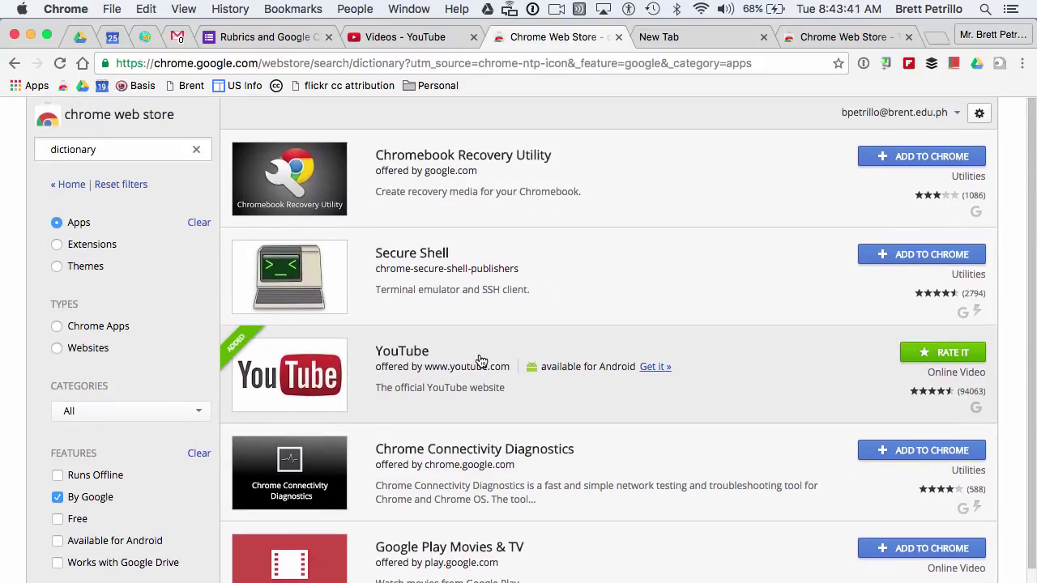
# - Clear the web store's search text and open the browser's Apps page
pyautogui.click(196, 150)
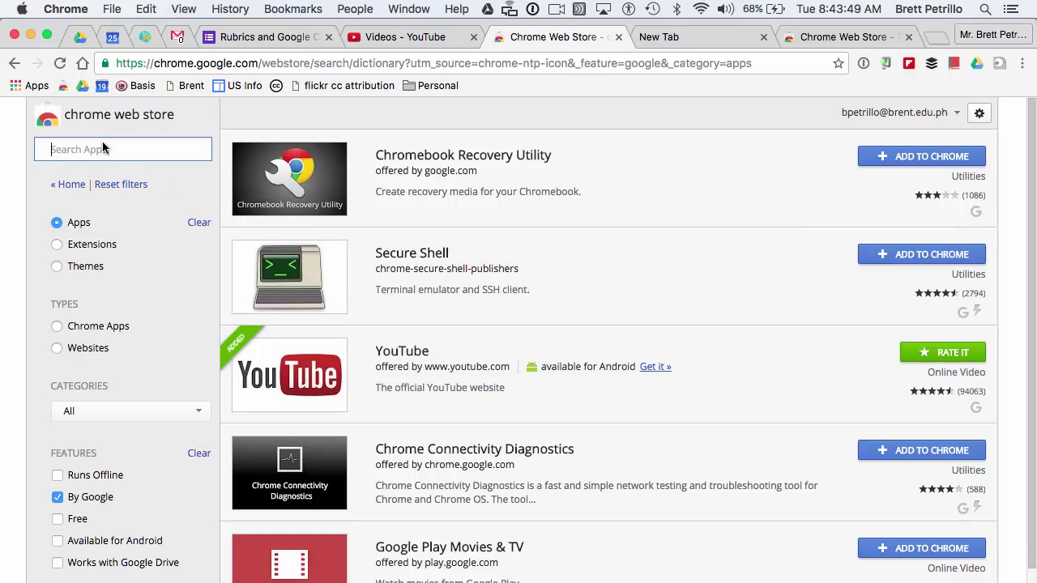
pyautogui.click(18, 87)
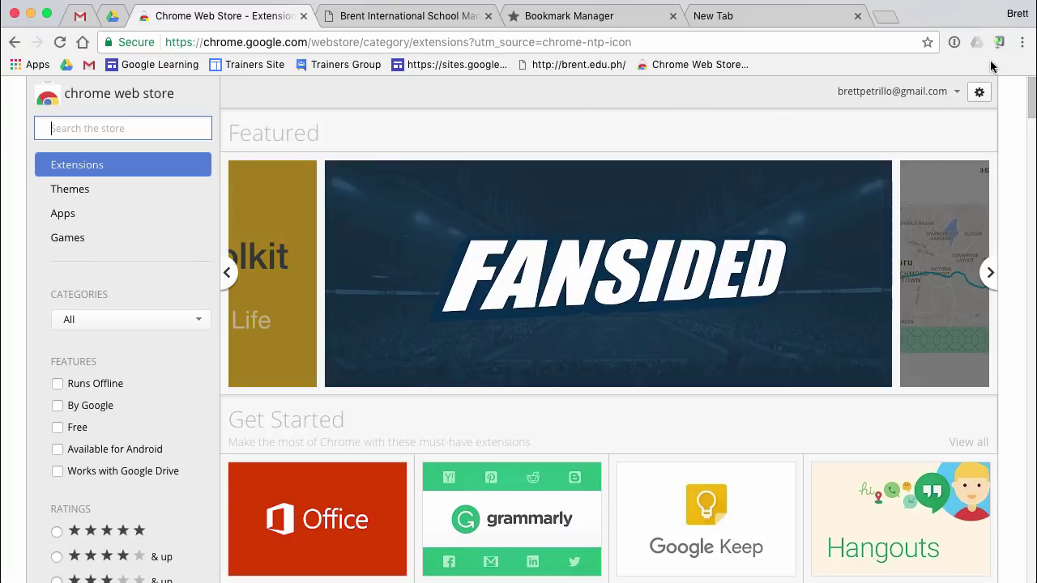
# - Open the browser's Settings page and look through its options
pyautogui.click(1023, 42)
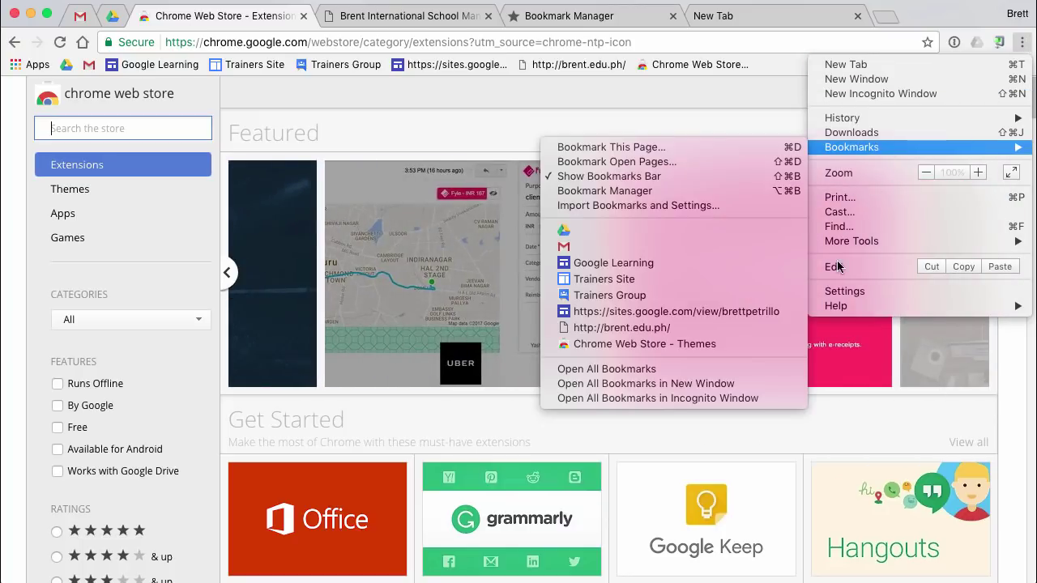
pyautogui.click(832, 291)
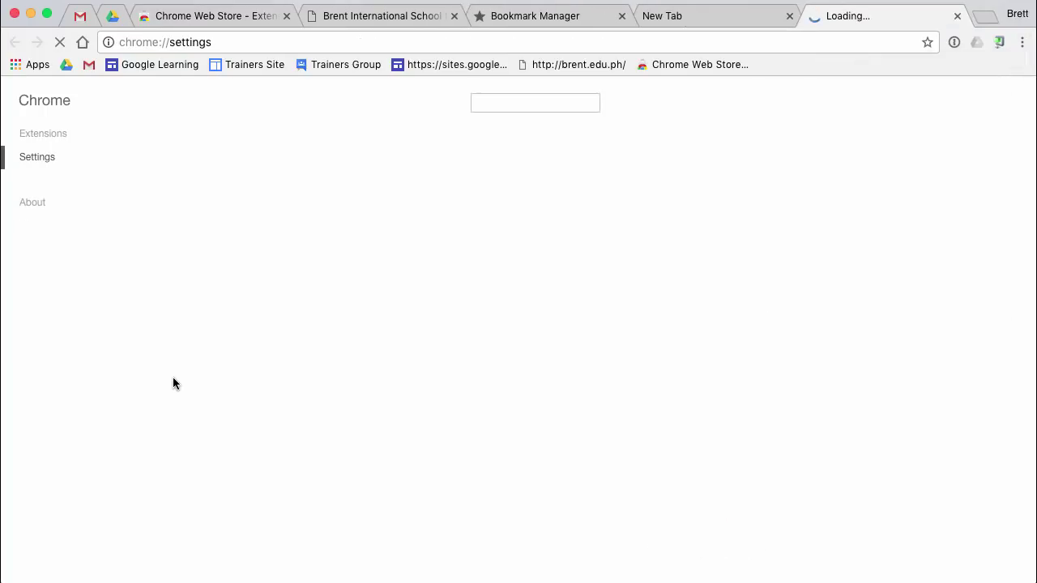
pyautogui.scroll(-5, 90, 428)
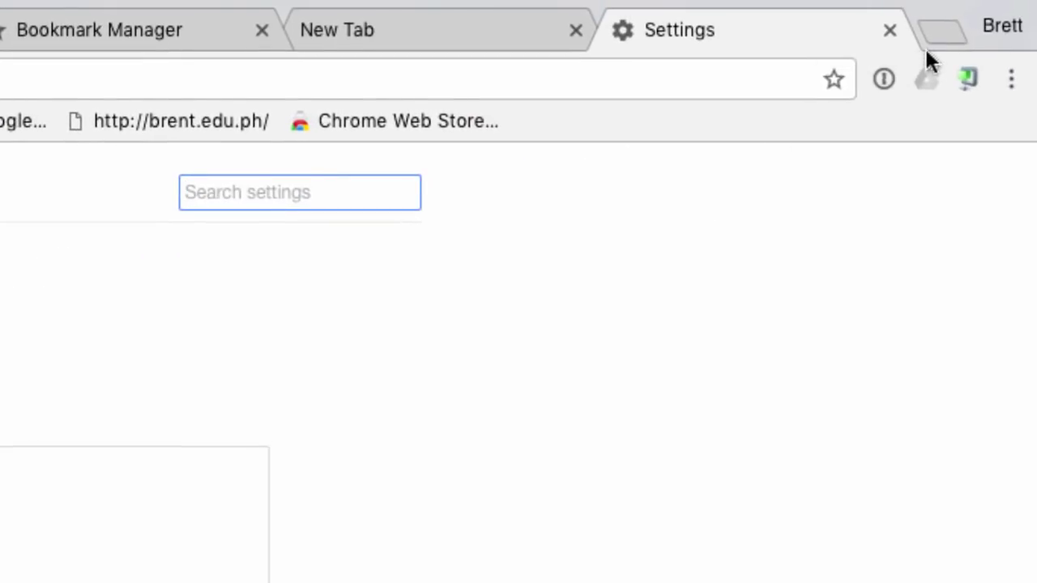
# - Open a separate browser window for the Student 1 profile and shift it to uncover the original profile's window behind
pyautogui.click(1000, 26)
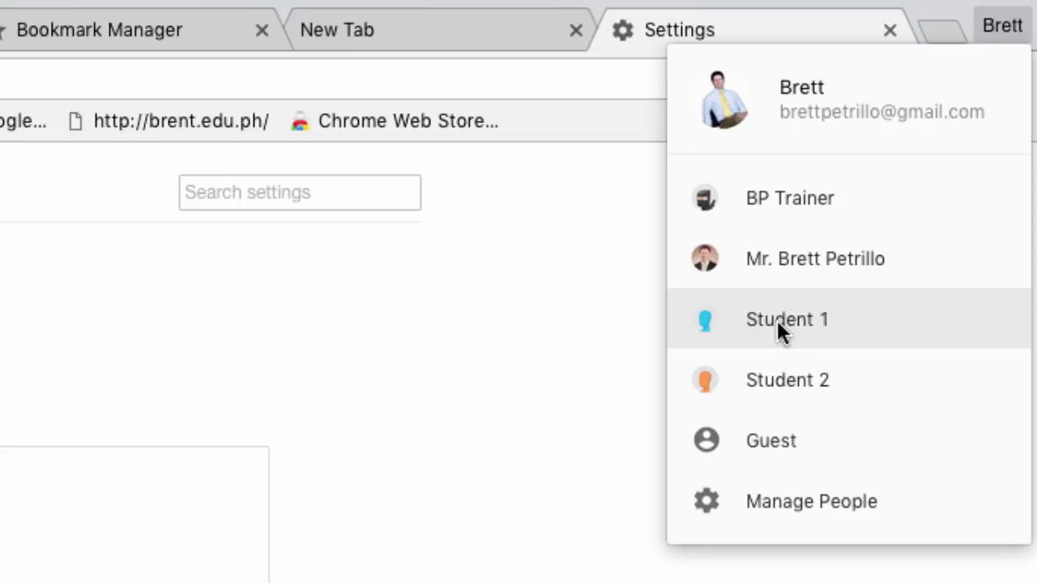
pyautogui.click(778, 320)
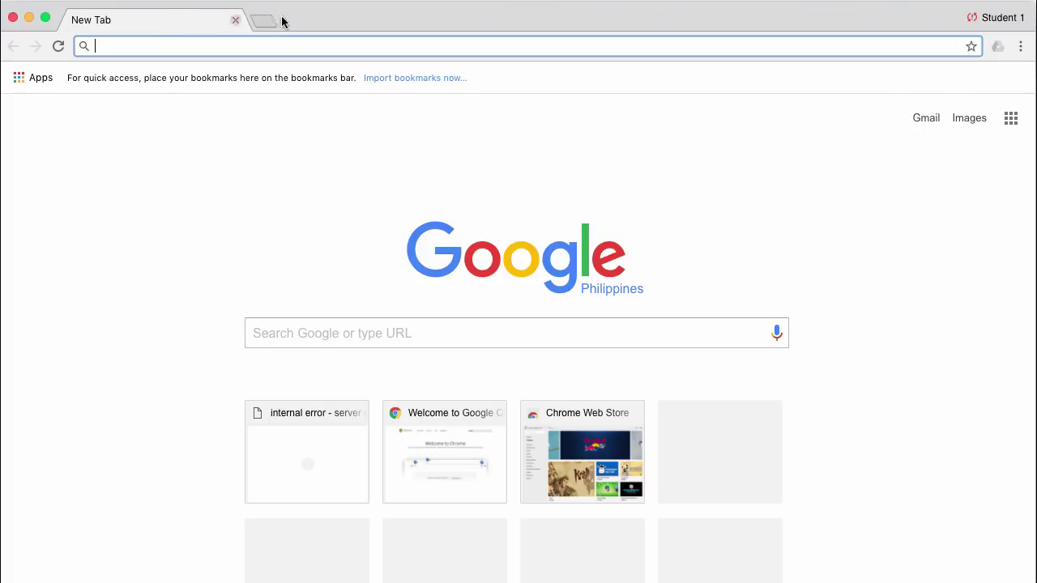
pyautogui.moveTo(353, 15); pyautogui.dragTo(355, 55)
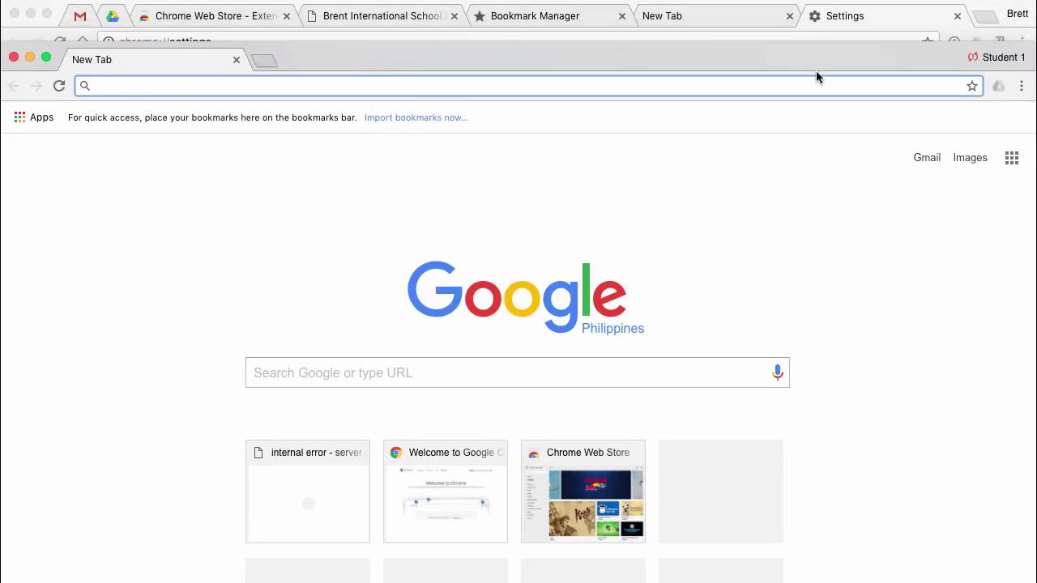